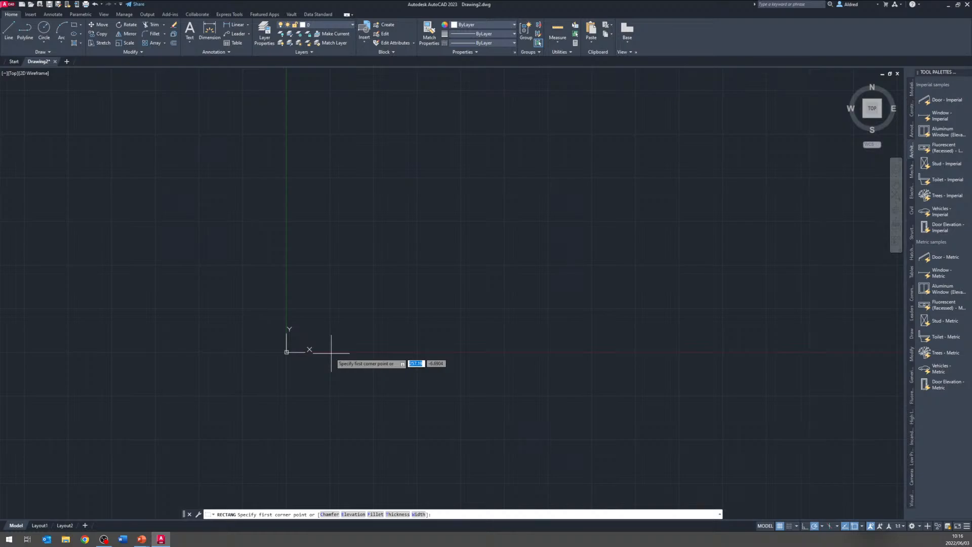
Step: Draw a rectangle 500 wide and 350 high with its first corner at the origin 0,0
type("0,0")
key("Return")
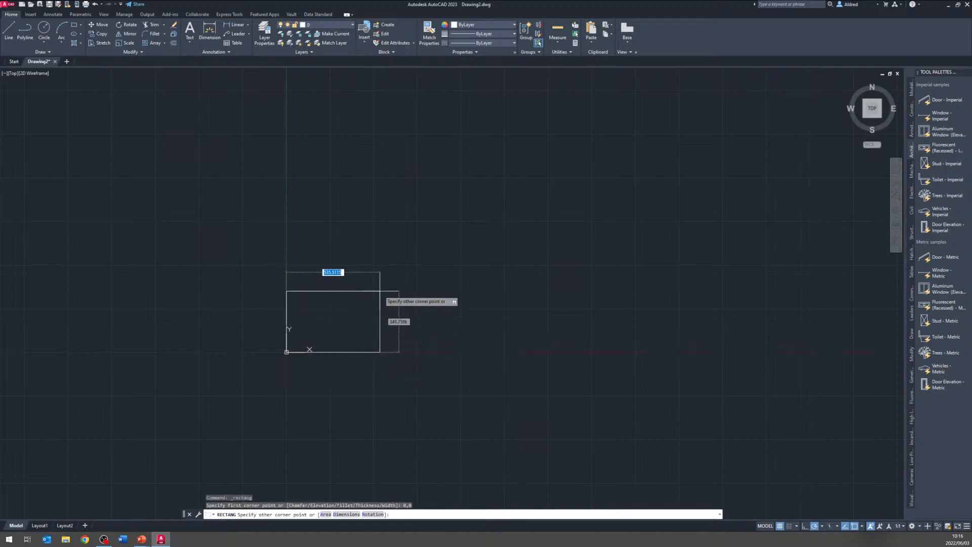
type("500")
key("Tab")
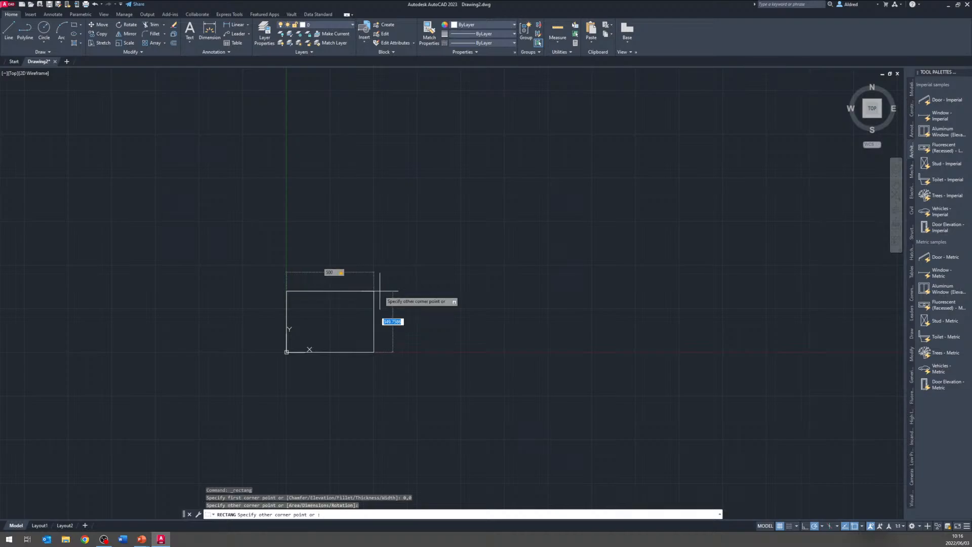
type("350")
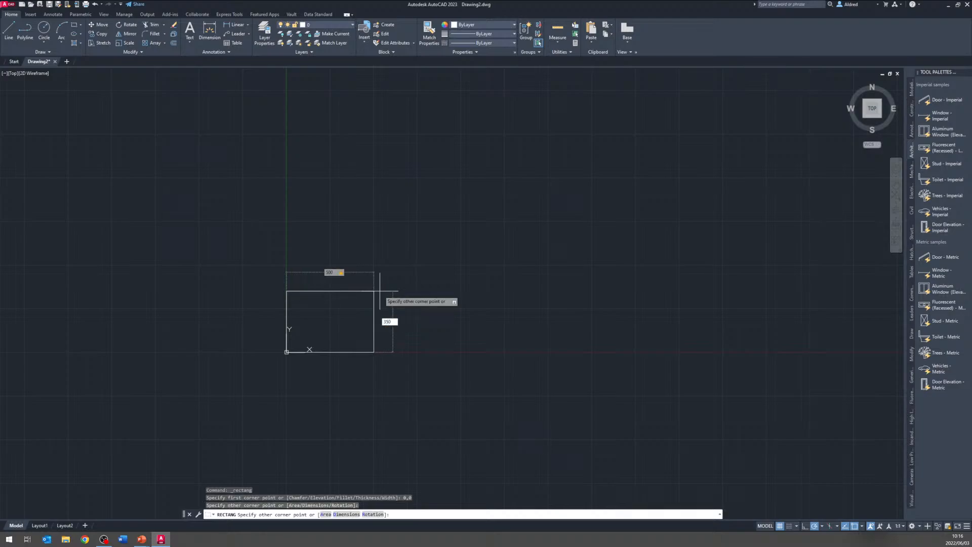
key("Return")
middle_click_drag(304, 314, 334, 296)
key("Escape")
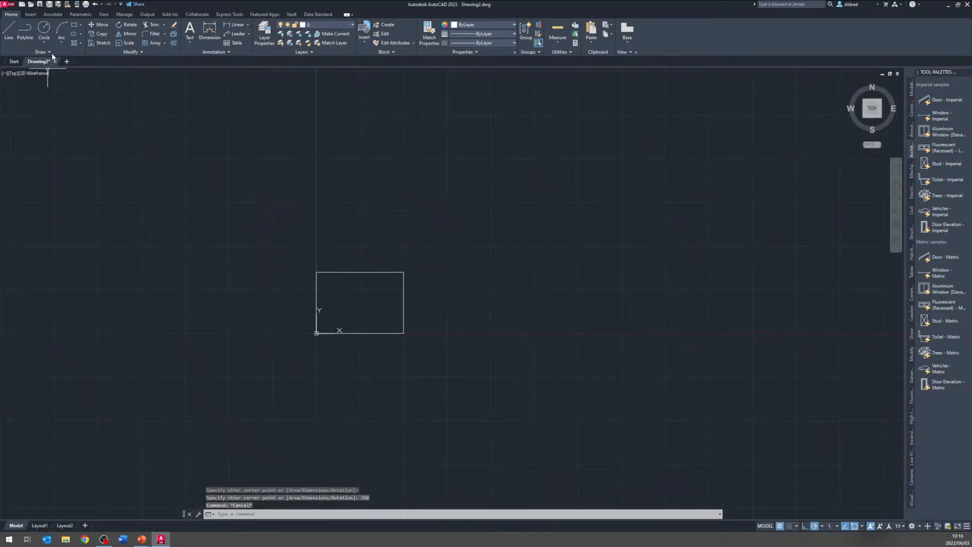
Step: Draw a circle of radius 35 just above the left part of the rectangle
left_click(50, 28)
scroll(314, 309, "up", 3)
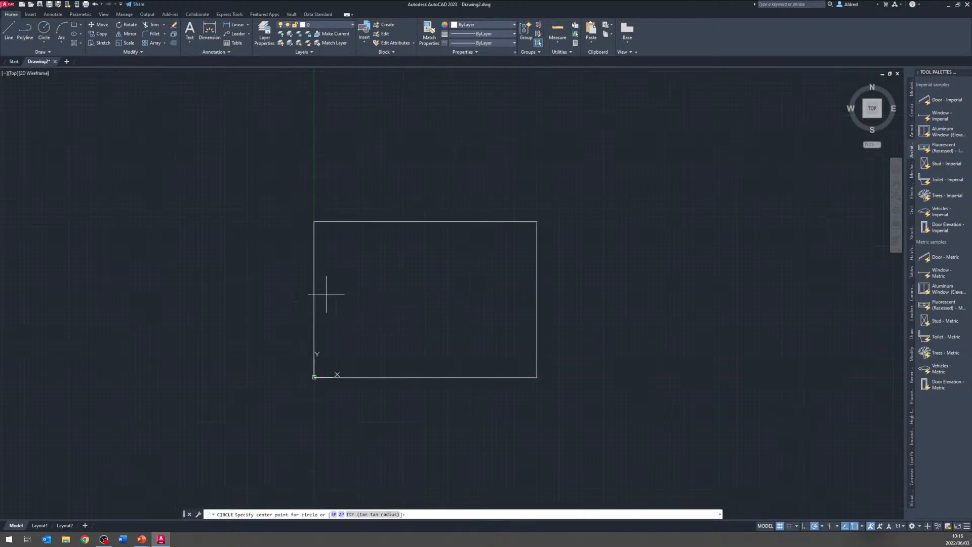
left_click(334, 227)
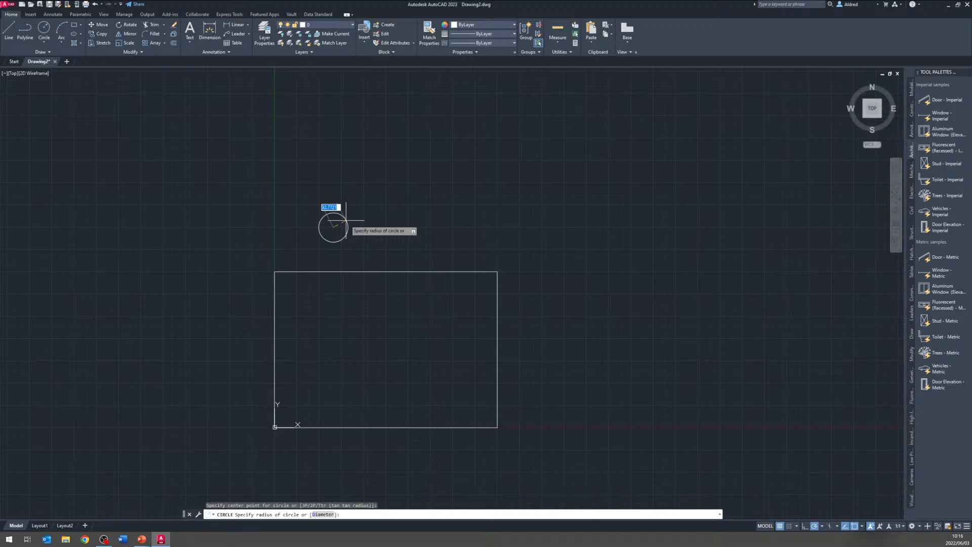
type("35")
key("Return")
scroll(366, 219, "up", 2)
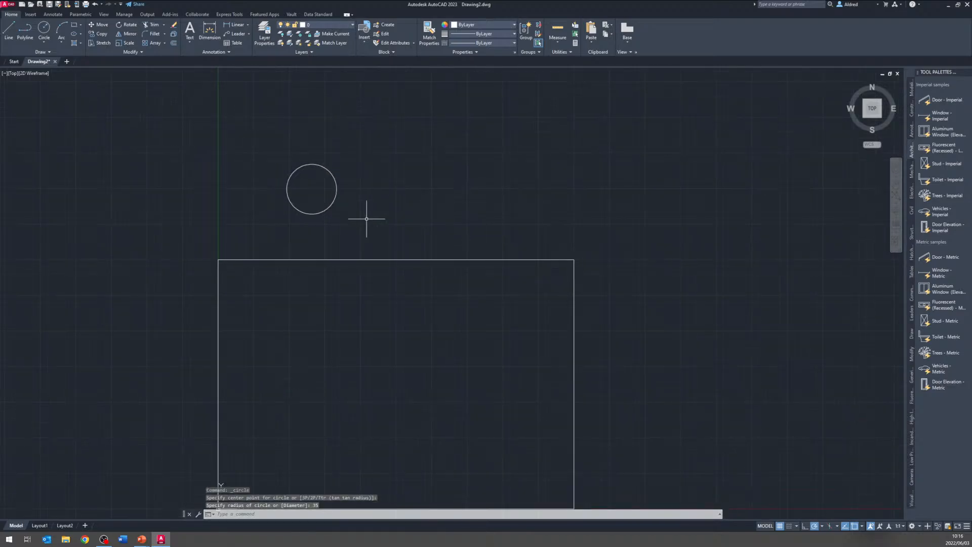
scroll(362, 231, "down", 2)
key("Escape")
key("Escape")
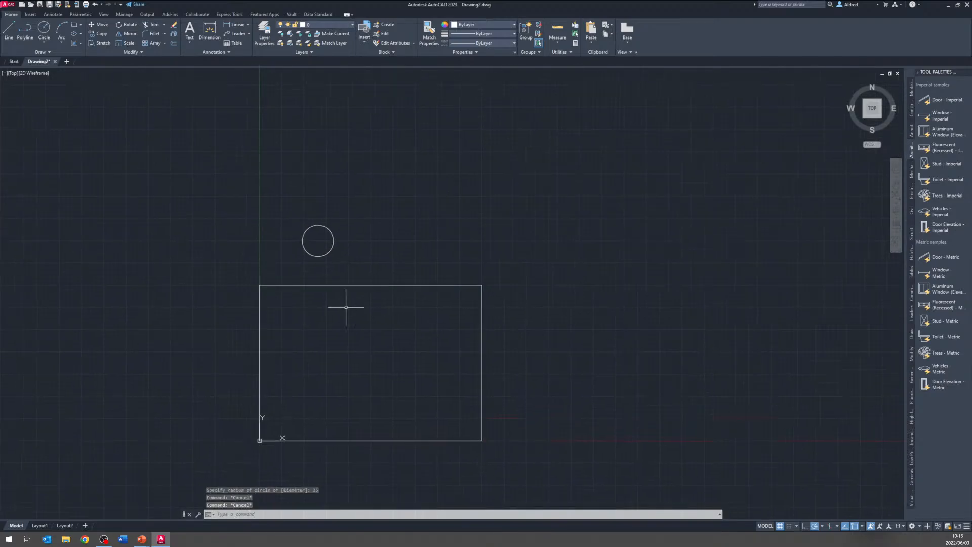
Step: Copy the circle by its centre to a spot horizontally level with it, above the right part of the rectangle
type("copy")
key("Return")
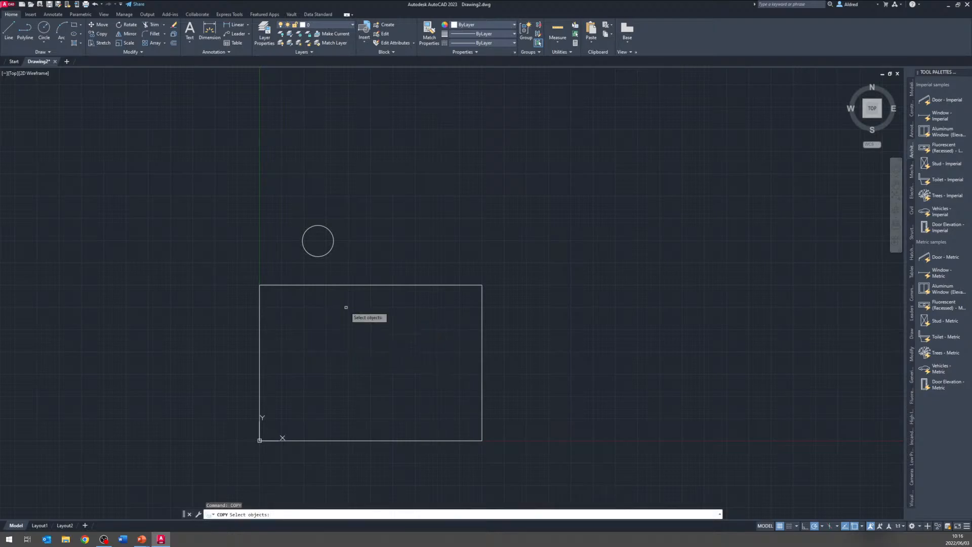
left_click(338, 248)
left_click(326, 241)
key("Return")
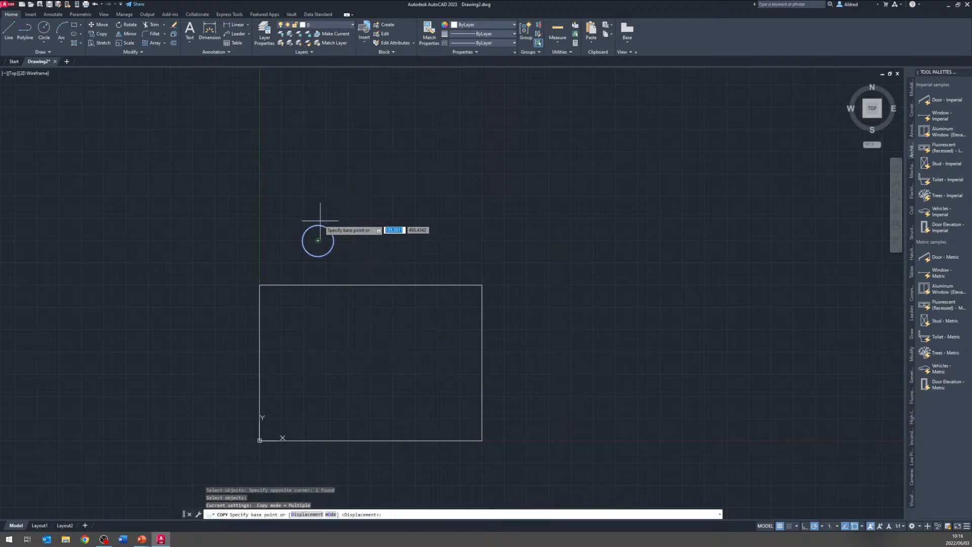
left_click(318, 240)
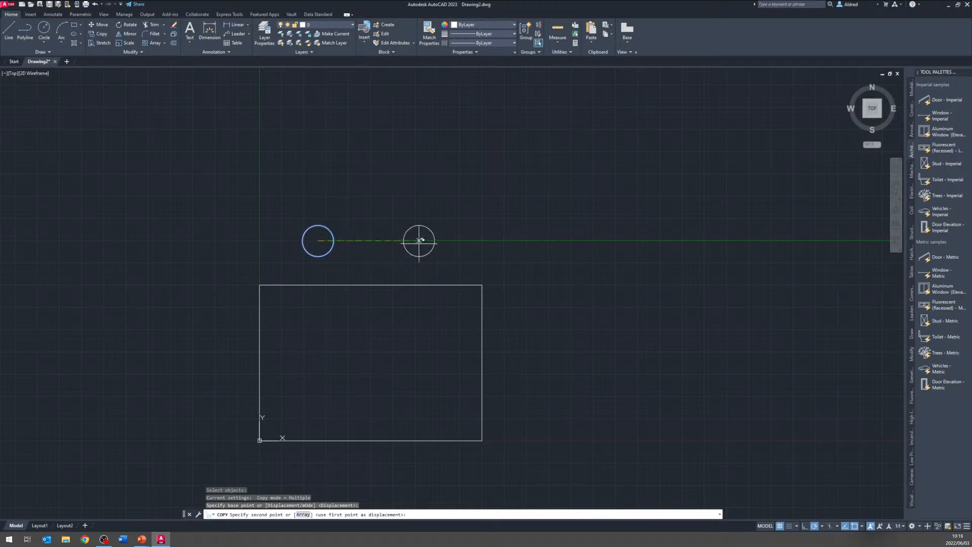
left_click(429, 240)
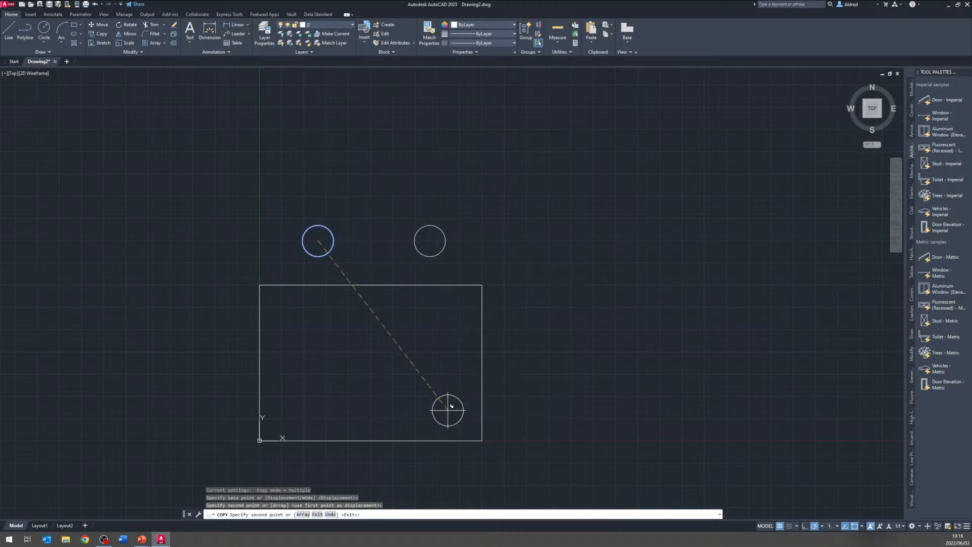
Step: Place two more copies of the circle below the rectangle, one on the right and one vertically aligned with the original
middle_click_drag(448, 410, 408, 265)
left_click(386, 336)
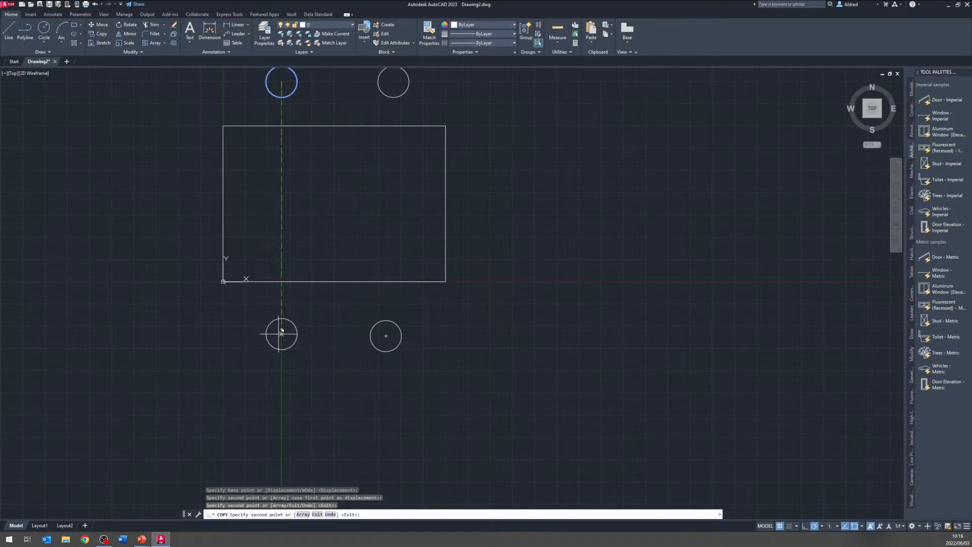
scroll(327, 304, "up", 2)
key("Escape")
scroll(326, 262, "down", 4)
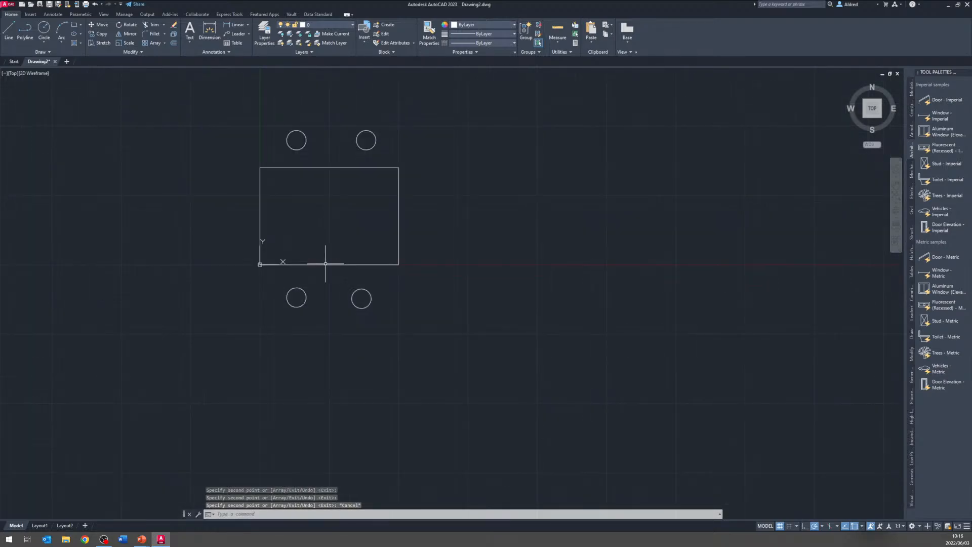
middle_click_drag(326, 263, 328, 233)
middle_click_drag(371, 267, 376, 290)
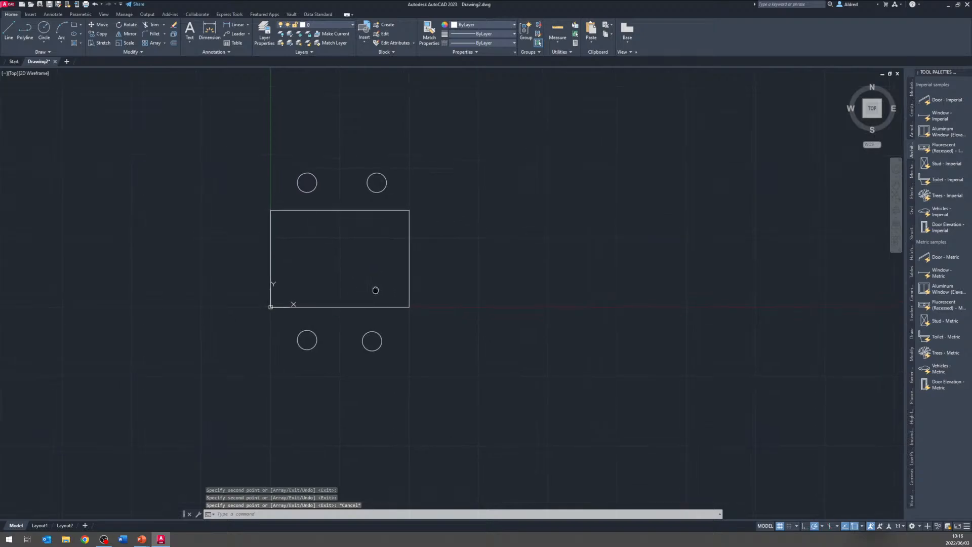
key("Escape")
key("Escape")
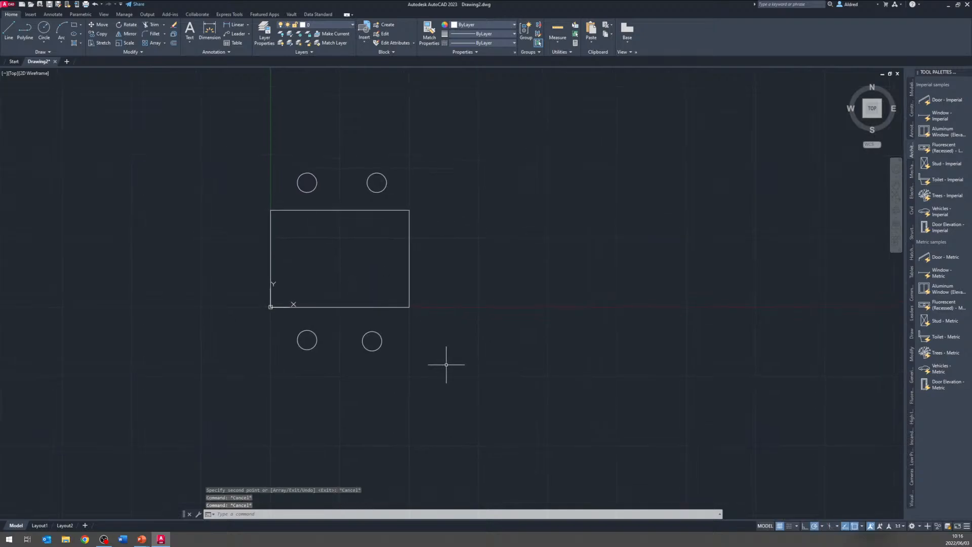
type("blo")
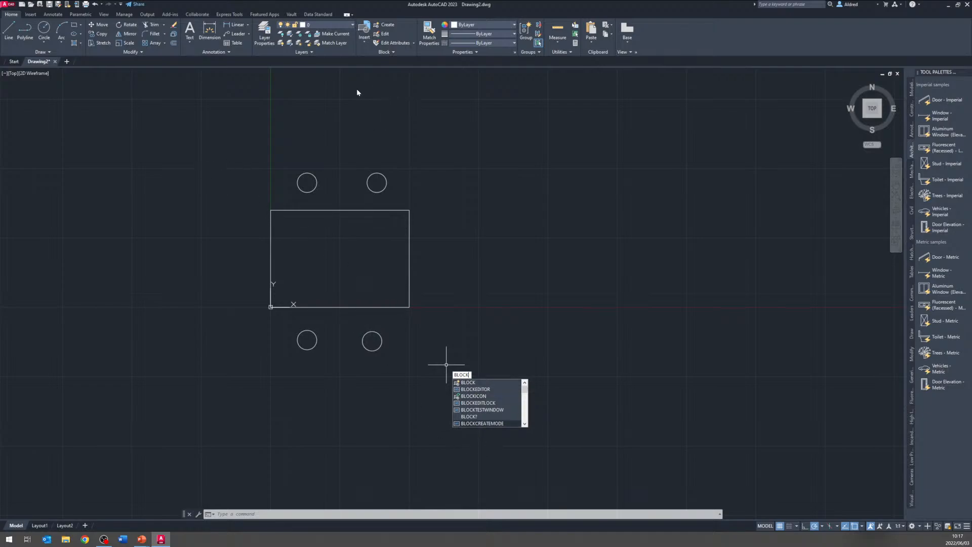
key("Escape")
key("Escape")
key("Escape")
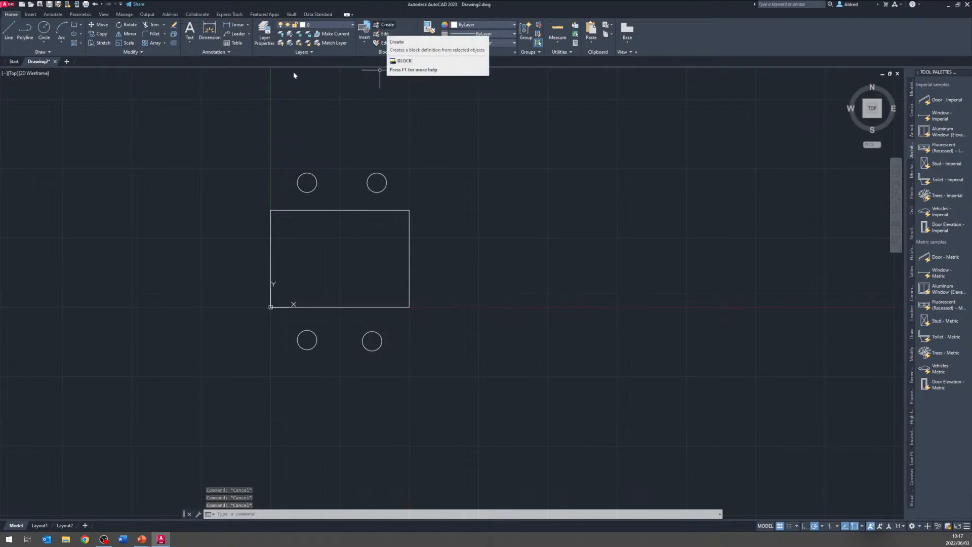
Step: Start a new block definition and name it "table and 4 chairs"
left_click(30, 14)
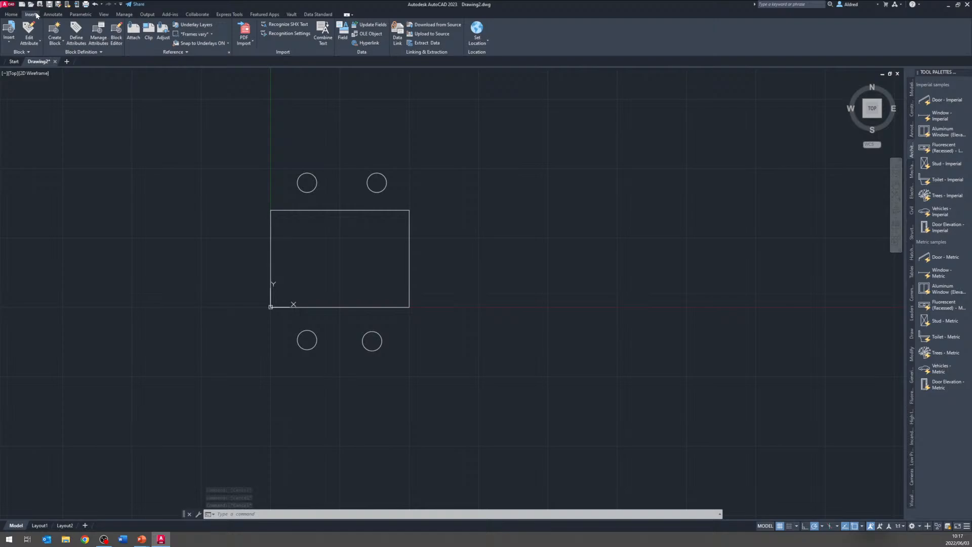
left_click(55, 41)
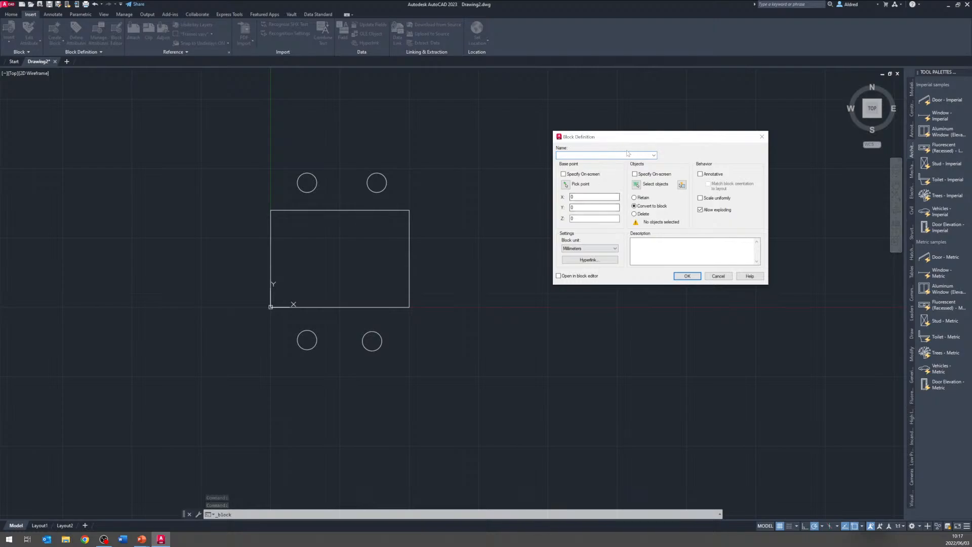
type("table and 4 chairs")
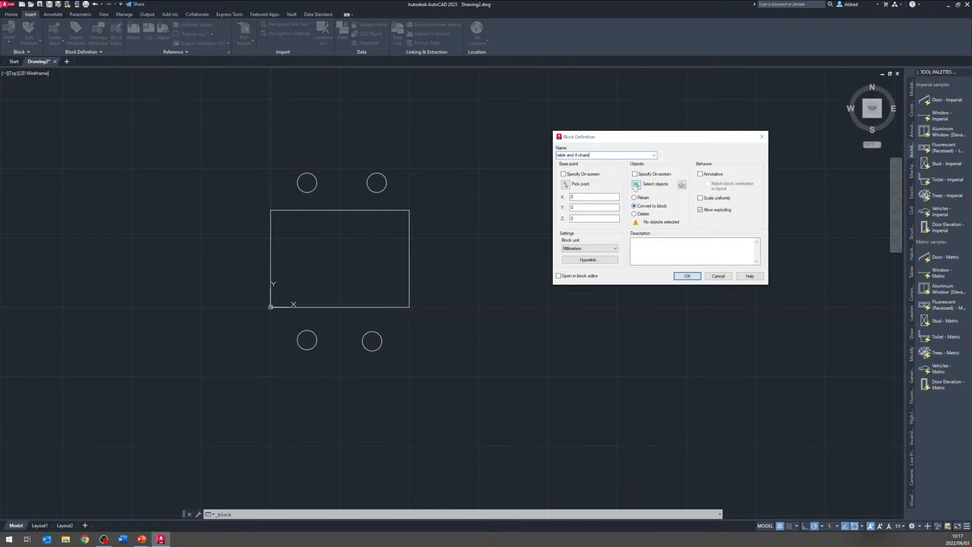
left_click(566, 186)
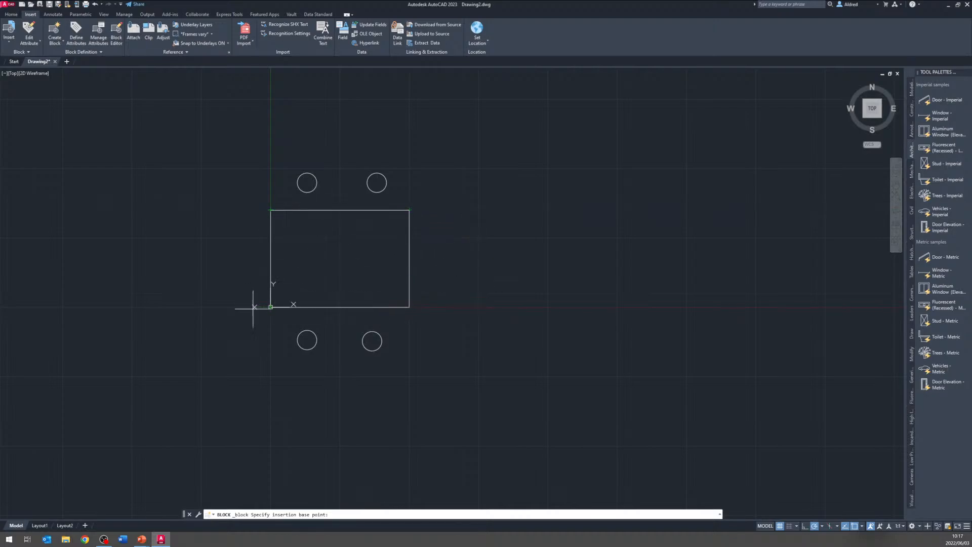
scroll(320, 307, "down", 4)
middle_click_drag(351, 285, 251, 444)
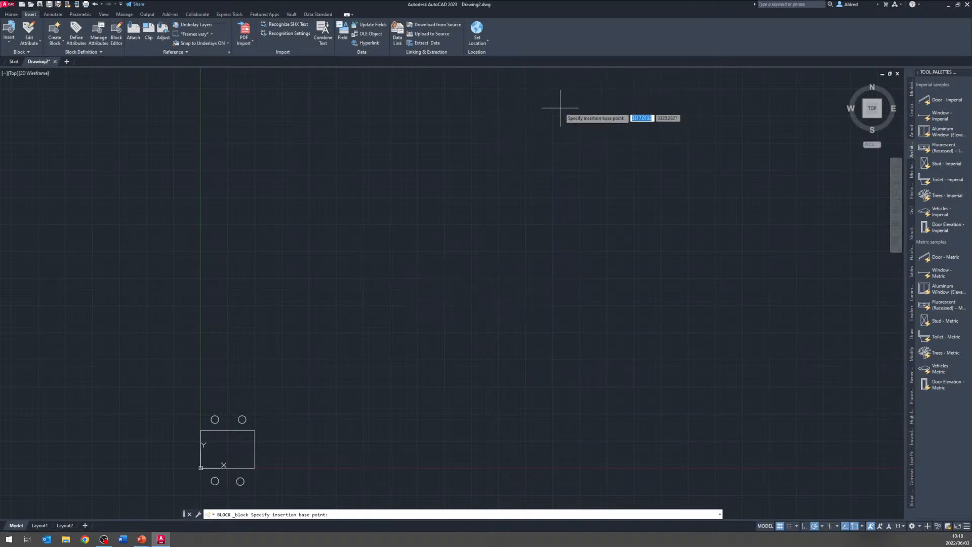
key("Escape")
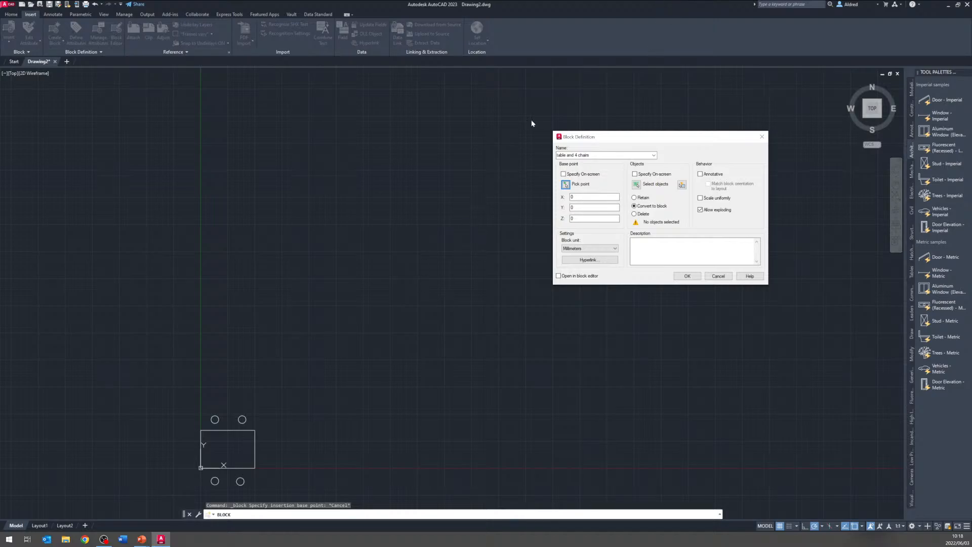
Step: Set the block's base point to the midpoint of the rectangle's left edge
left_click(566, 185)
middle_click_drag(319, 349, 446, 166)
scroll(349, 239, "up", 6)
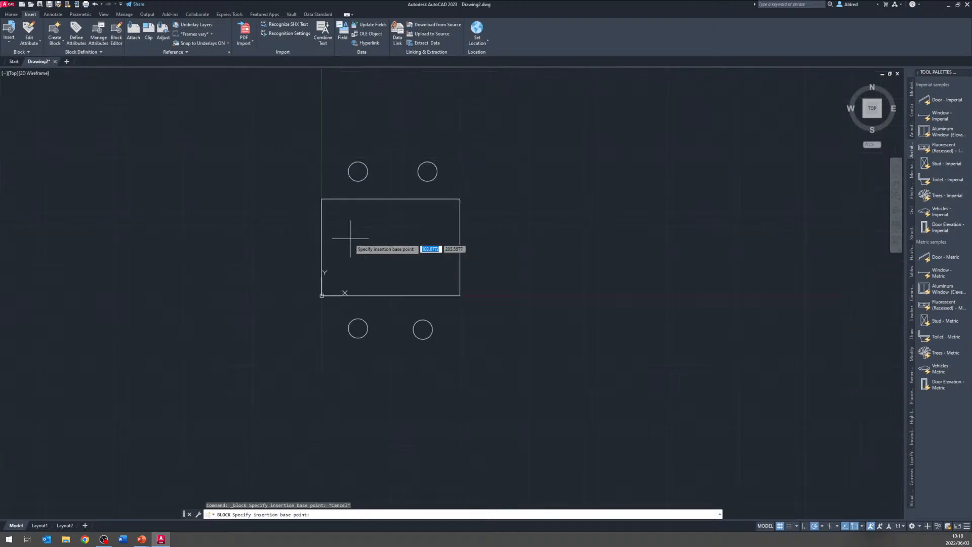
right_click(337, 257, "shift")
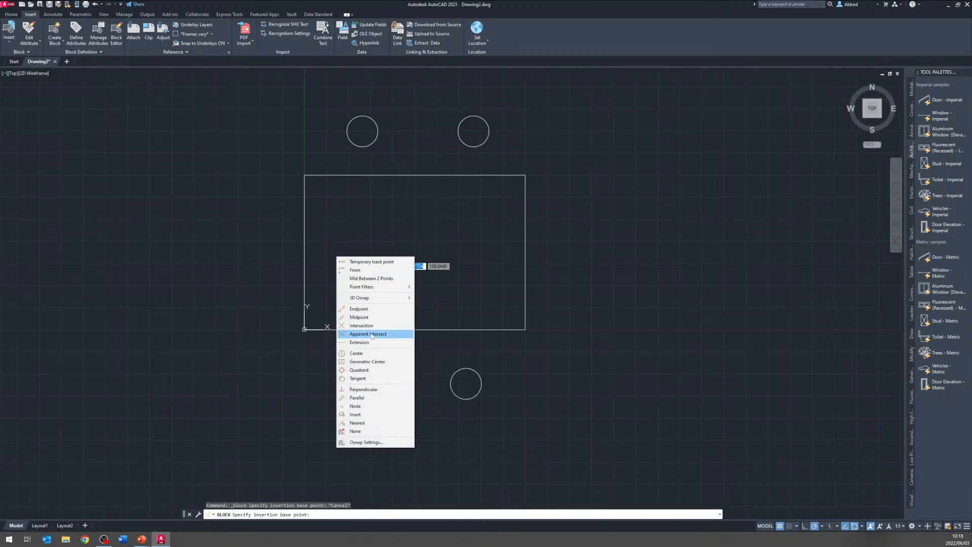
left_click(370, 318)
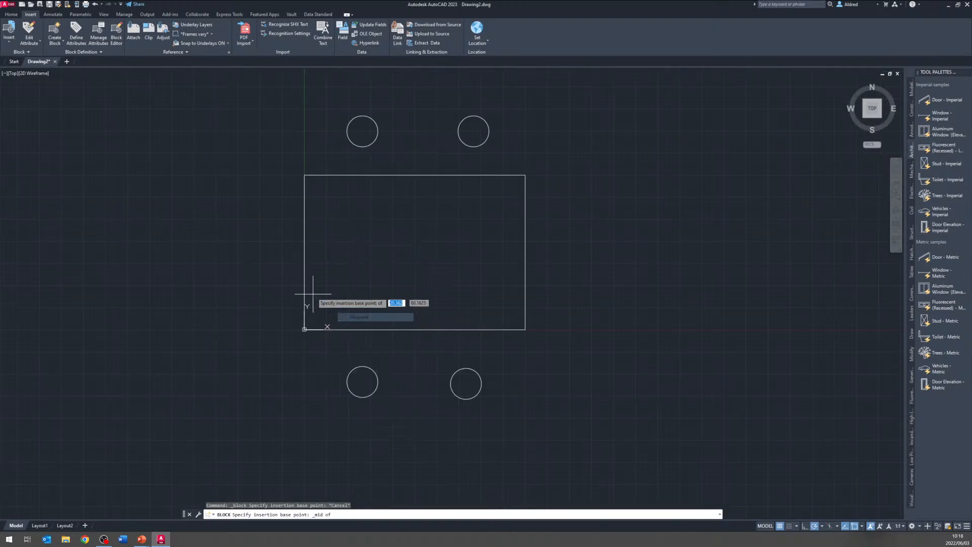
left_click(305, 252)
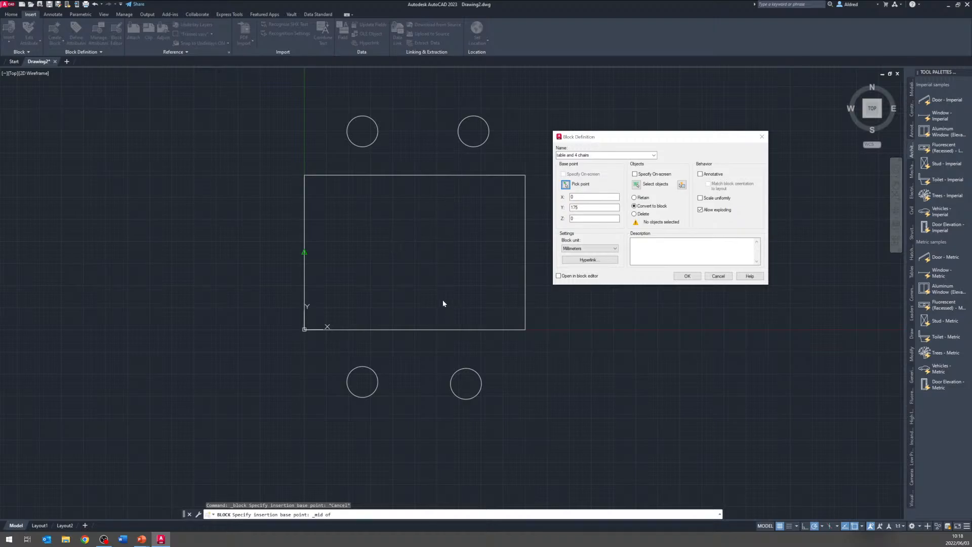
Step: Choose the rectangle and all four circles as the block's objects and create the block with Convert to block
left_click(637, 184)
scroll(597, 261, "down", 1)
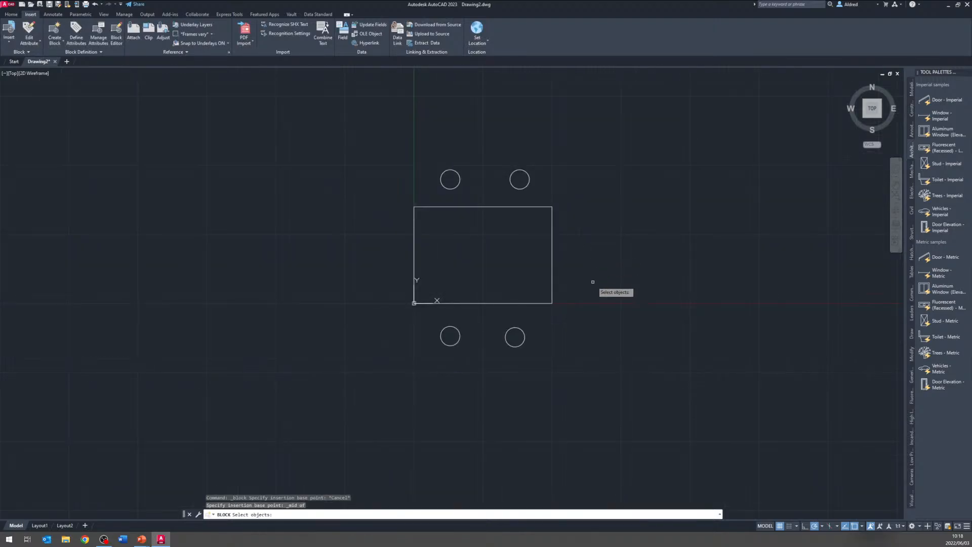
left_click(619, 399)
left_click(357, 123)
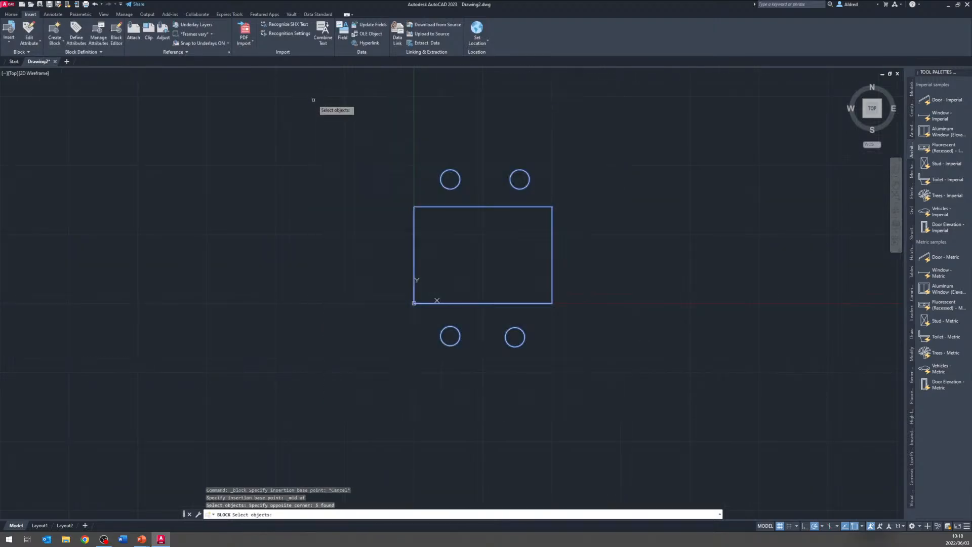
key("Return")
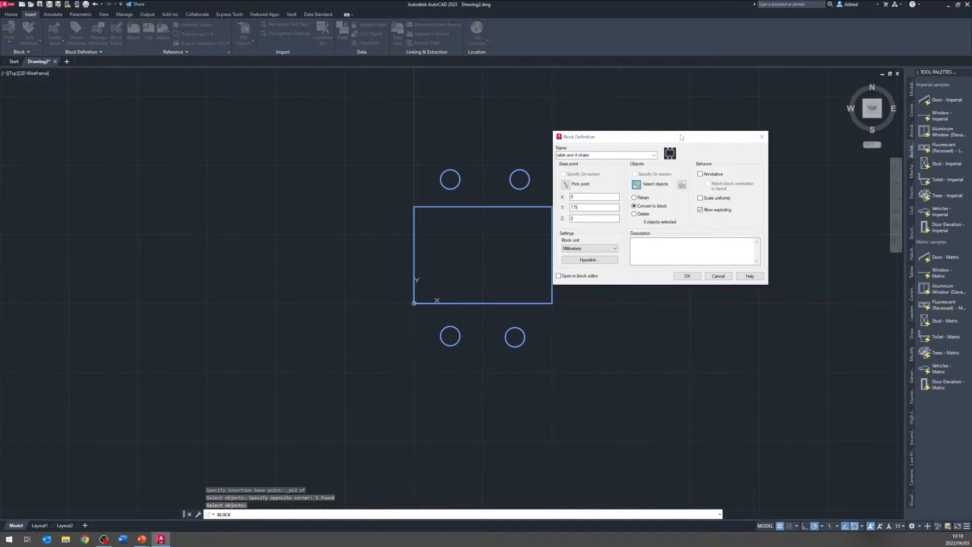
left_click_drag(681, 137, 629, 151)
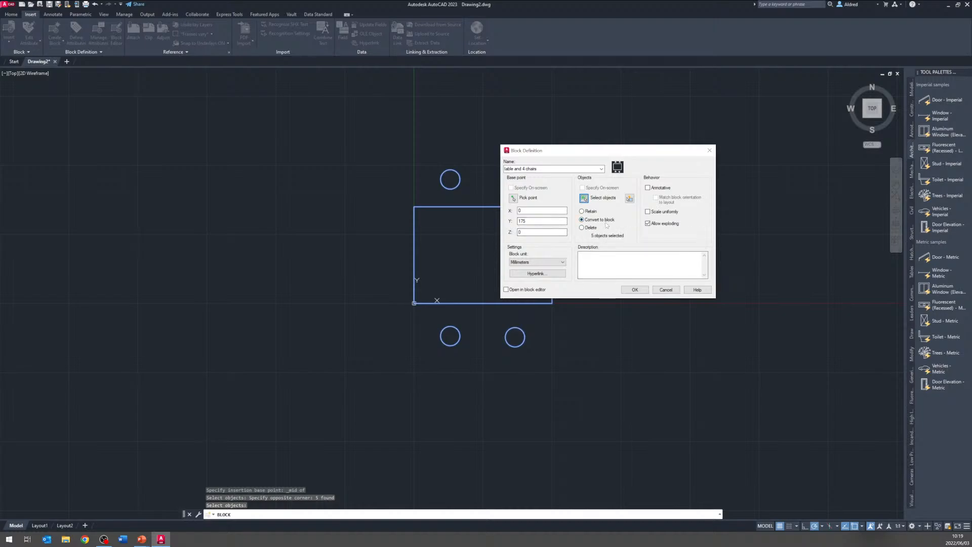
left_click(636, 289)
scroll(482, 260, "down", 2)
middle_click_drag(482, 260, 443, 282)
key("Escape")
key("Escape")
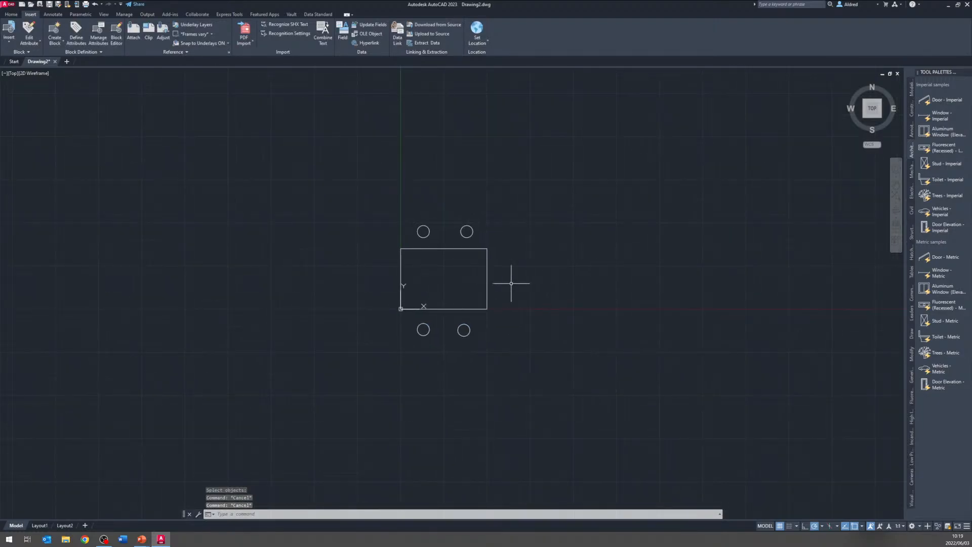
Step: Select the table and chairs in the drawing to check whether they behave as one block
left_click(527, 286)
left_click(471, 272)
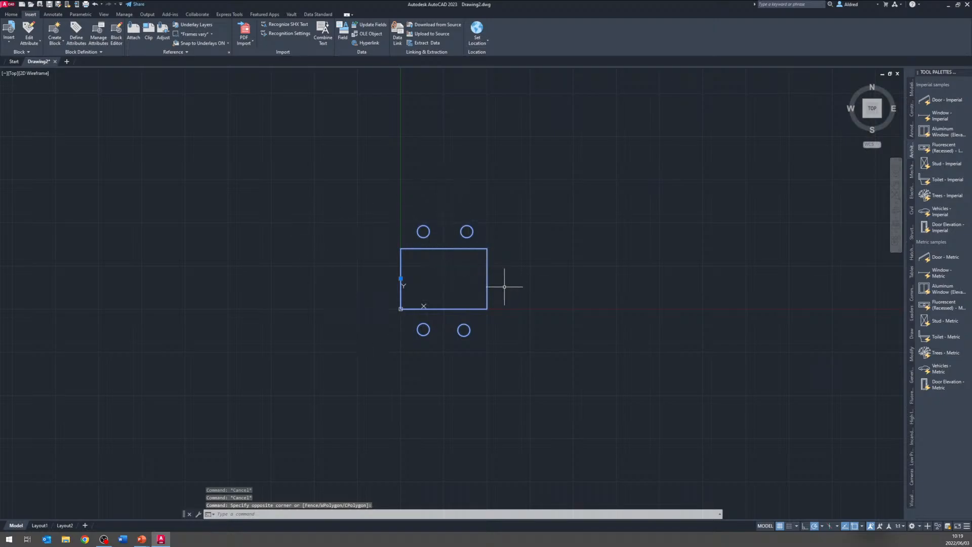
middle_click_drag(481, 301, 451, 320)
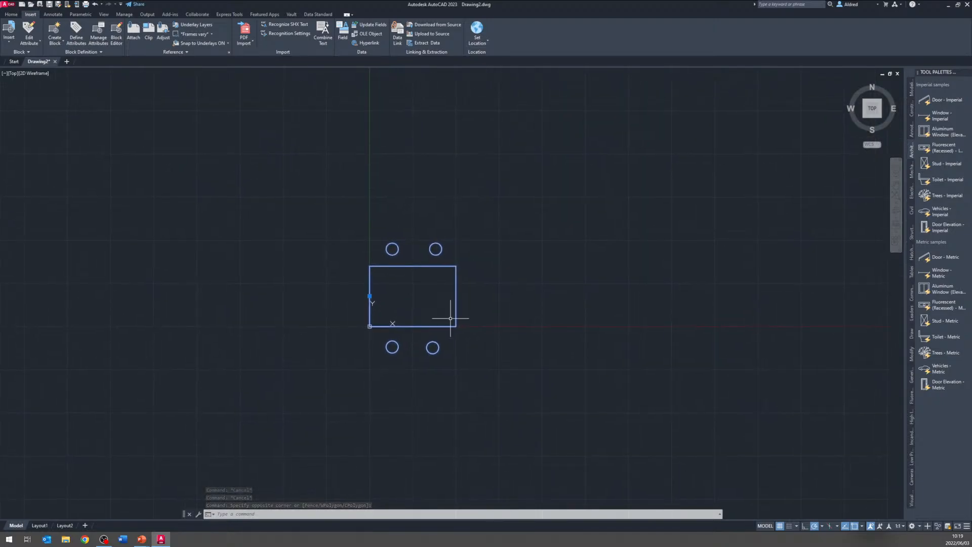
Step: Copy the table-and-chairs block to six other places spread around the drawing
scroll(419, 340, "down", 2)
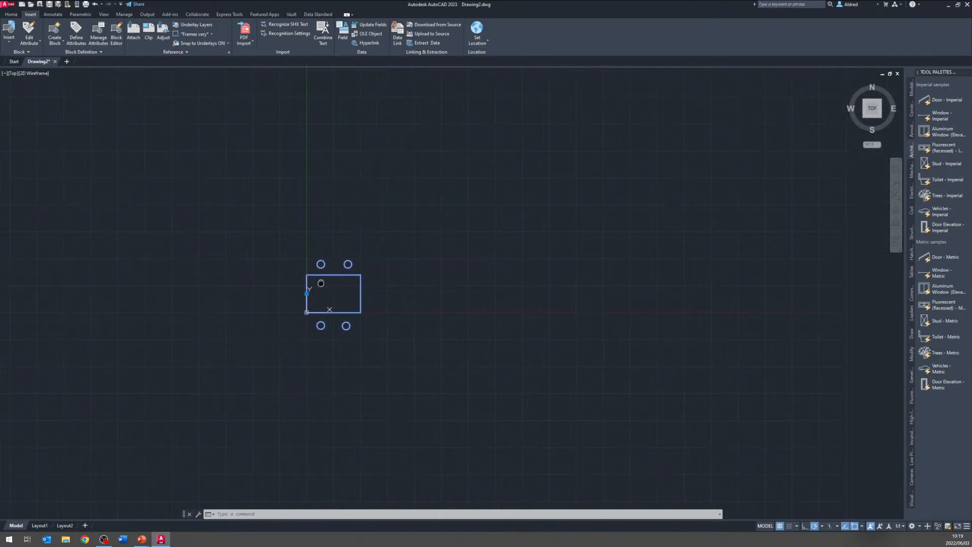
key("Escape")
key("Escape")
key("Escape")
left_click(301, 311)
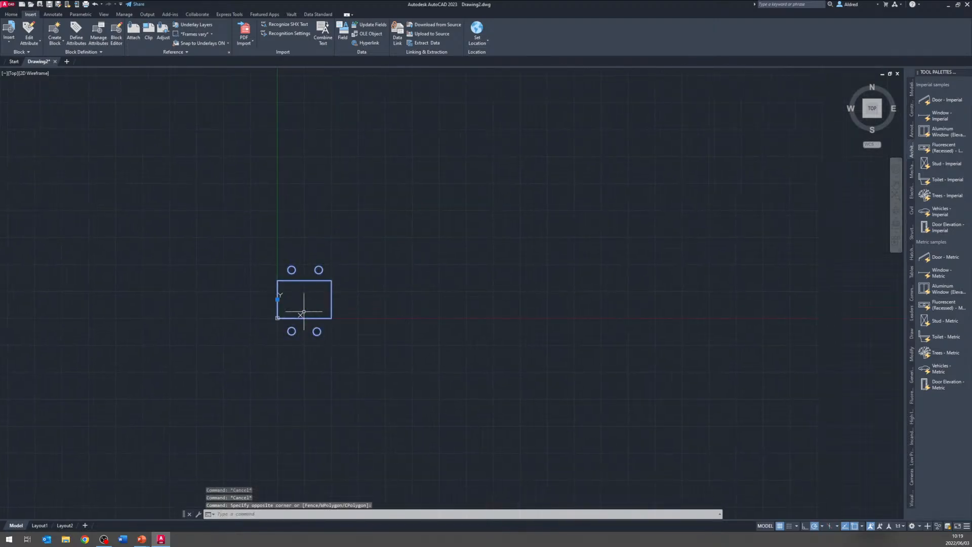
type("co")
key("Return")
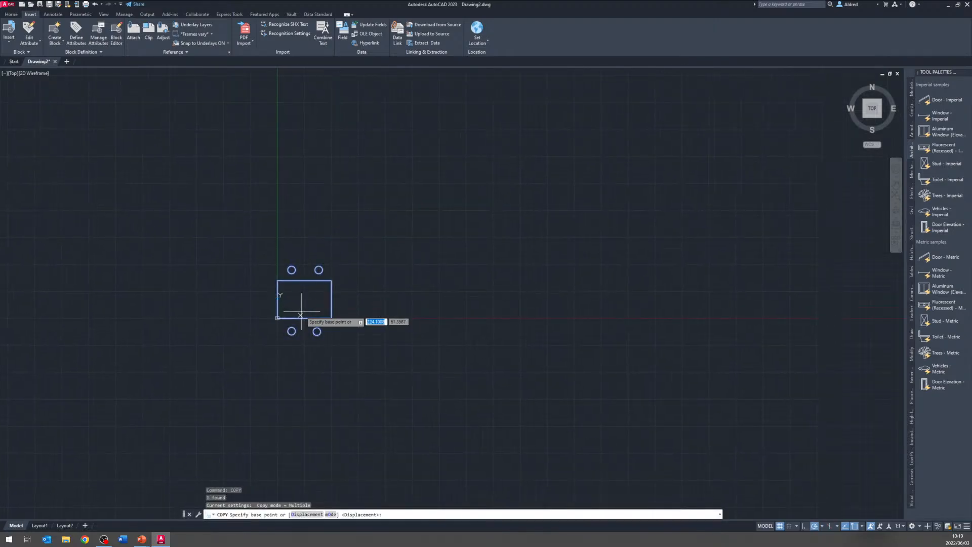
left_click(301, 311)
left_click(349, 164)
left_click(541, 130)
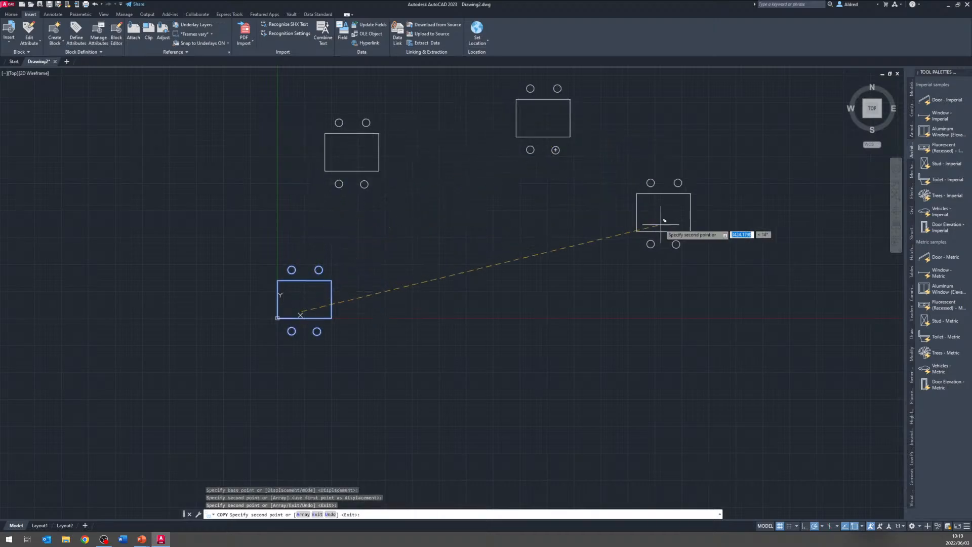
left_click(661, 223)
left_click(609, 398)
left_click(433, 411)
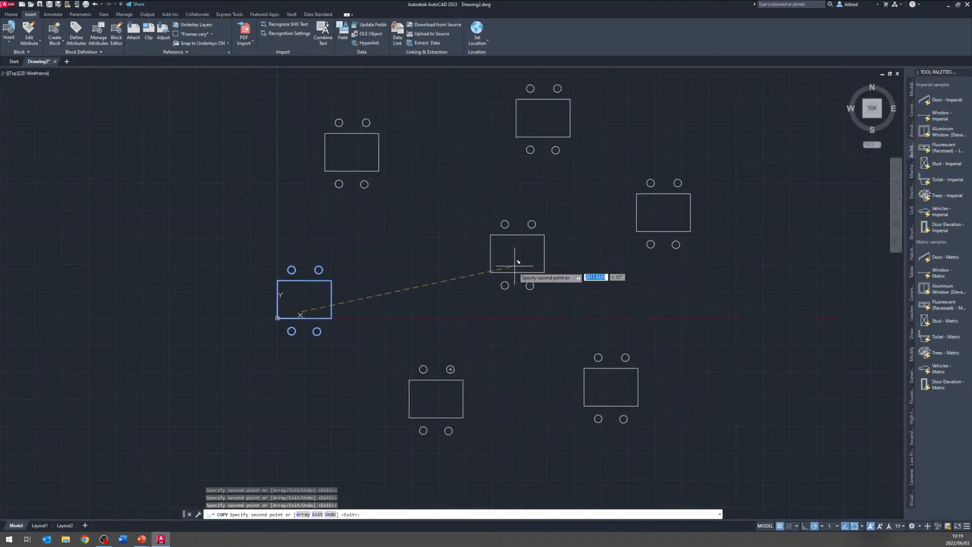
left_click(494, 265)
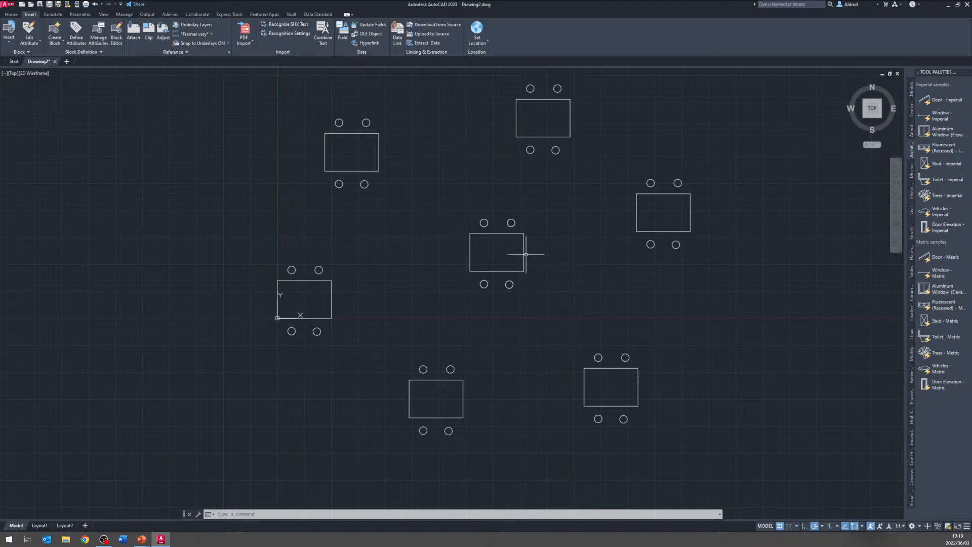
key("Escape")
key("Escape")
key("Escape")
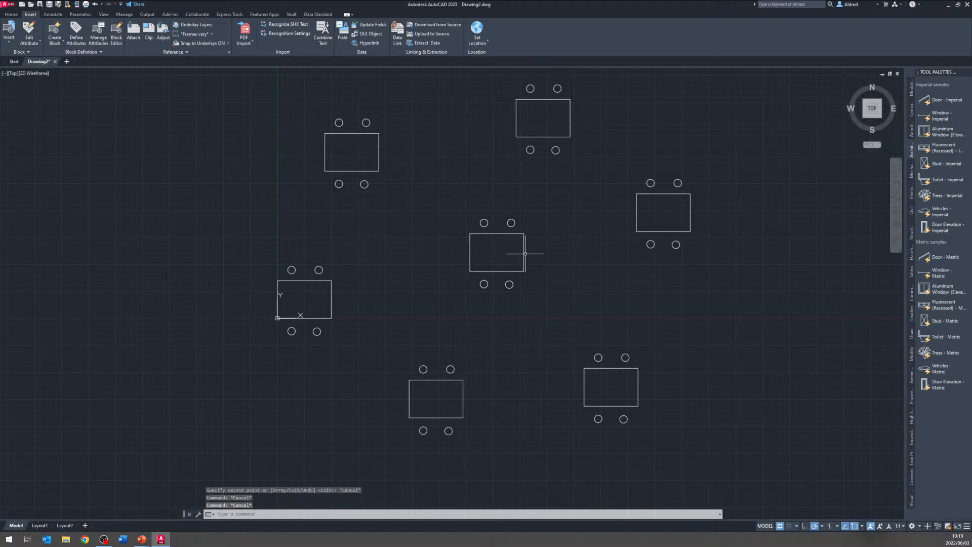
Step: Open the "table and 4 chairs" block definition in the Block Editor from the table copy in the middle
double_click(525, 253)
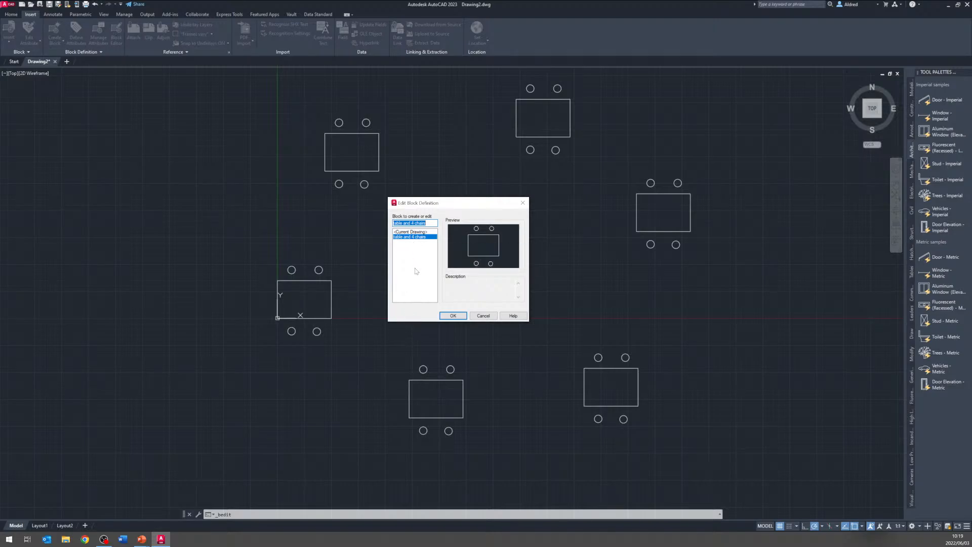
left_click(453, 315)
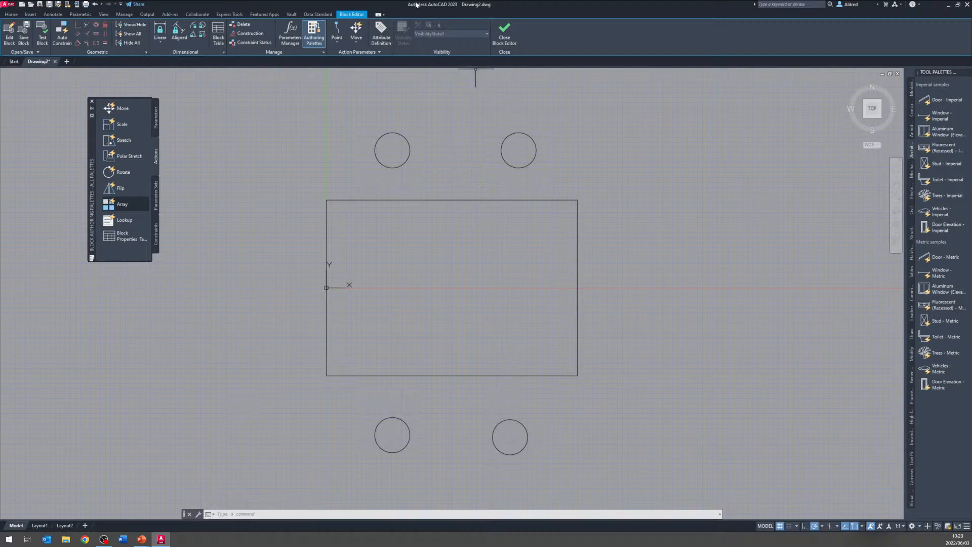
scroll(363, 15, "up", 1)
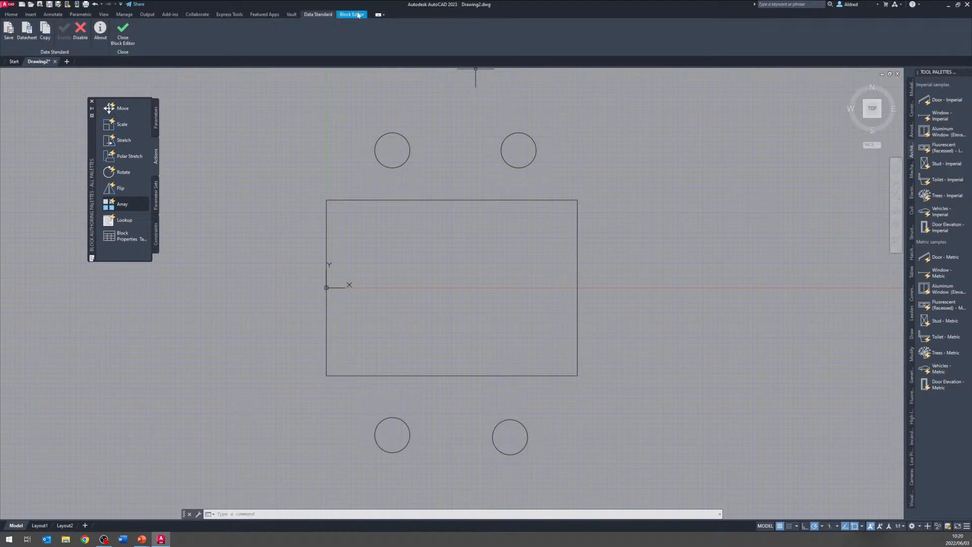
left_click(358, 14)
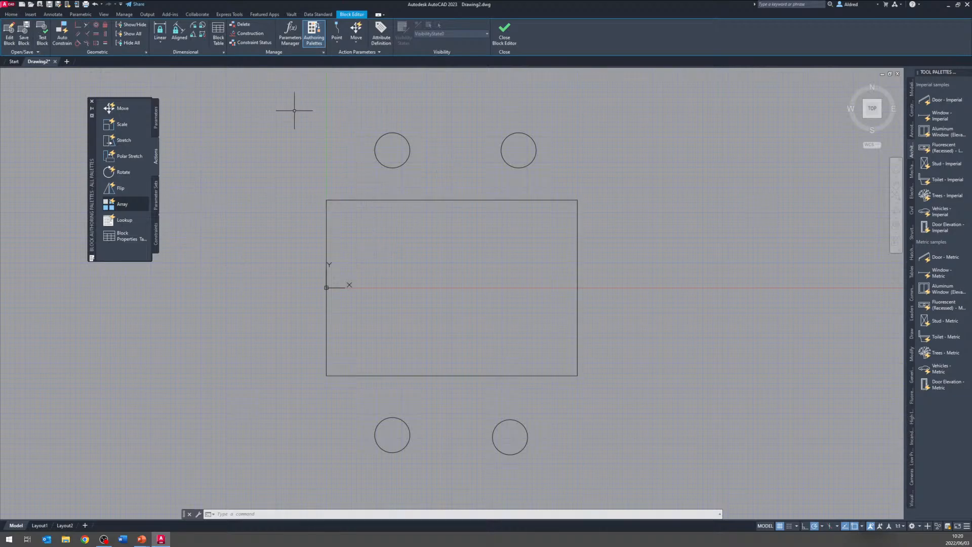
Step: Copy the upper-right chair circle by its centre to the right and left ends of the table, midway along each side
left_click(11, 15)
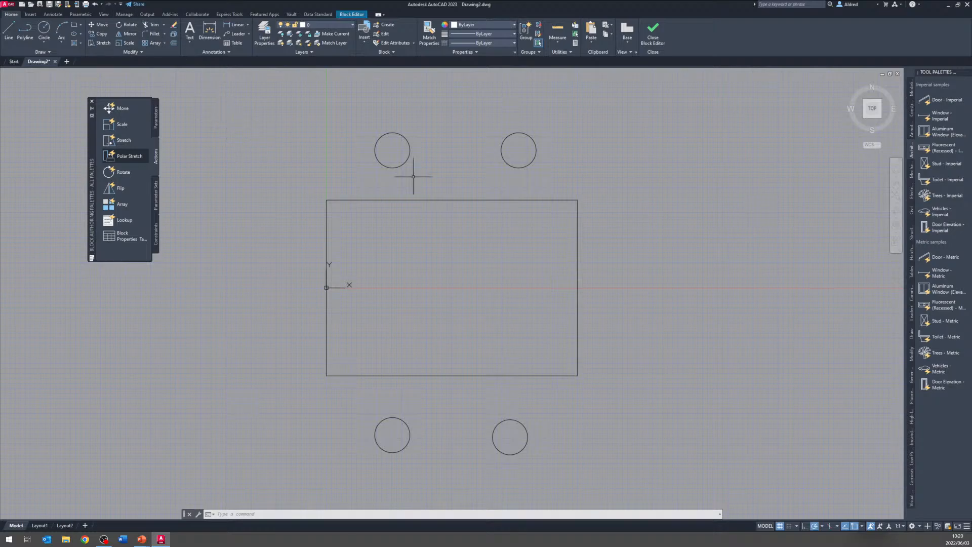
key("Escape")
key("Escape")
type("co")
key("Return")
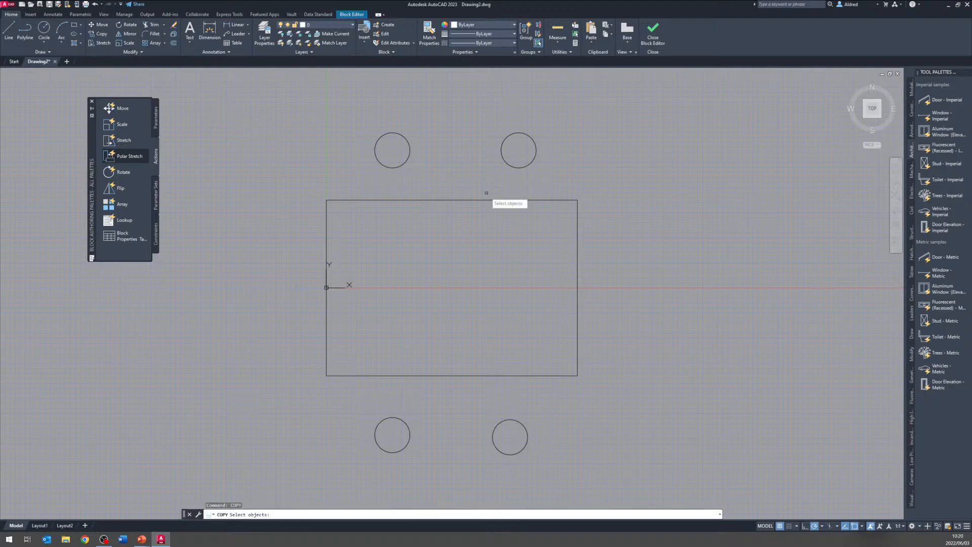
left_click(563, 180)
left_click(514, 152)
key("Return")
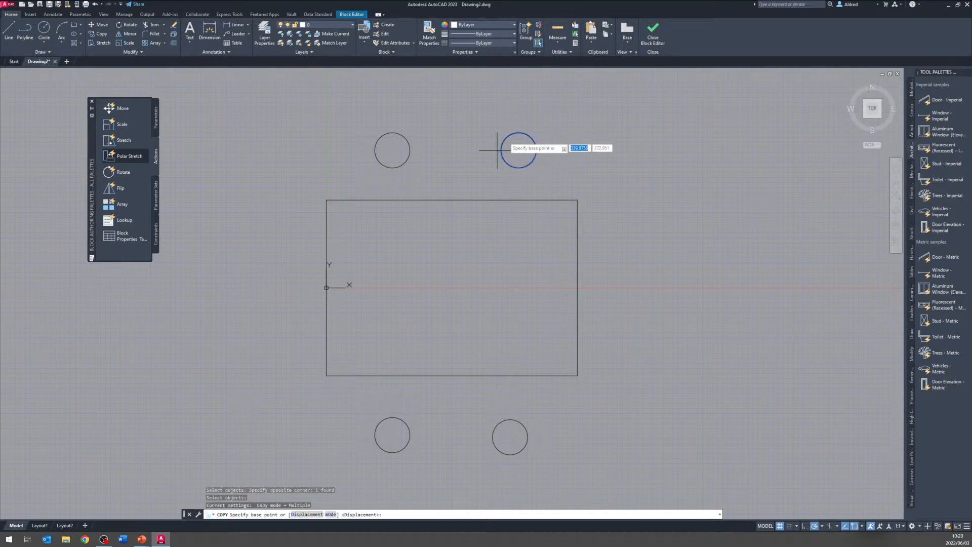
left_click(519, 150)
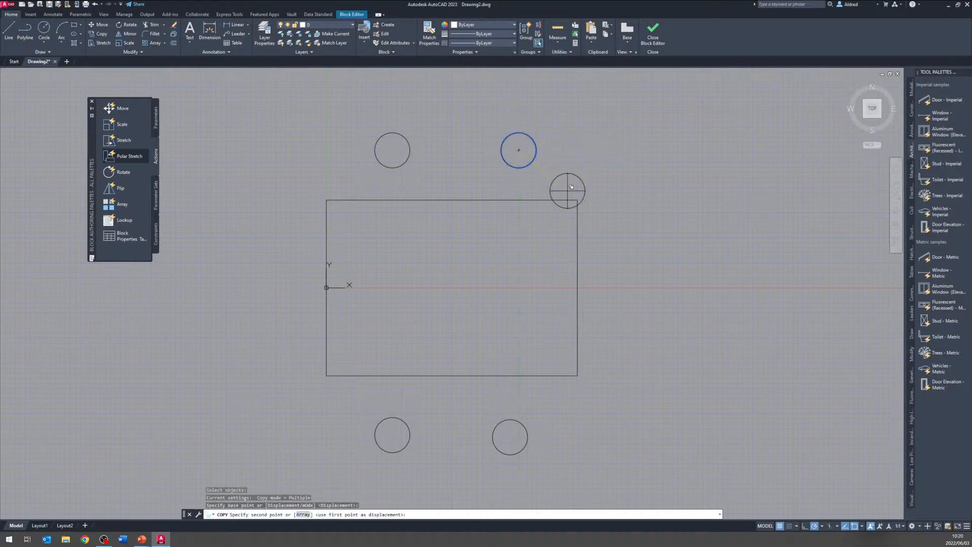
left_click(636, 287)
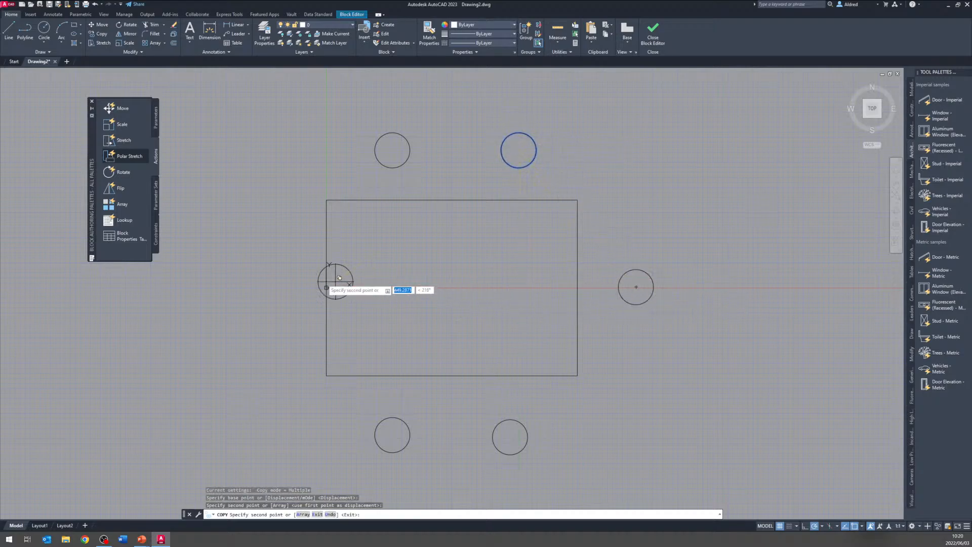
left_click(268, 285)
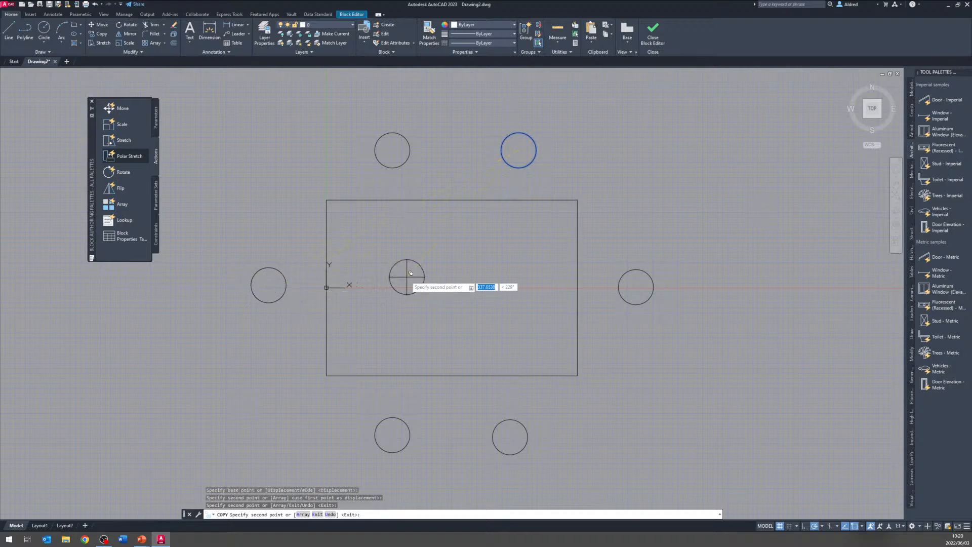
key("Escape")
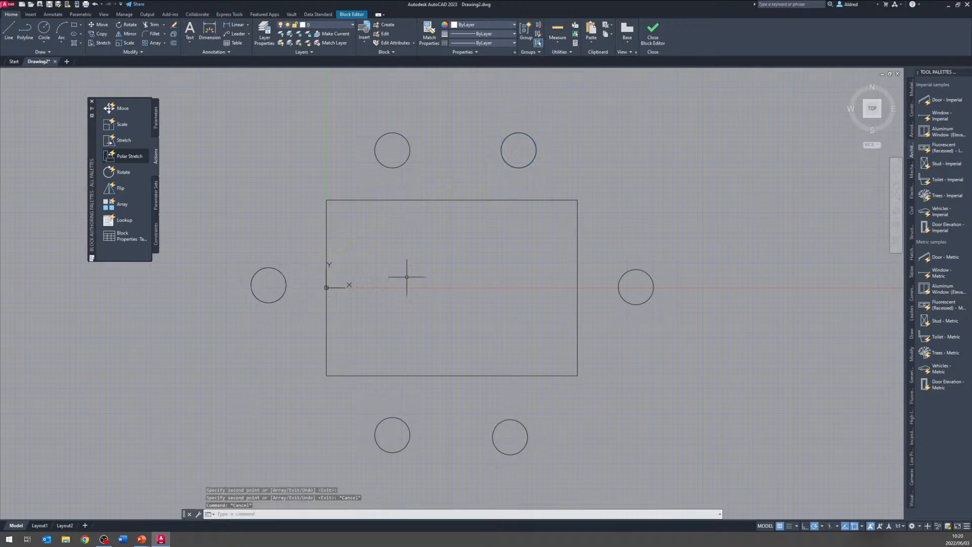
Step: Draw two small rectangles on the tabletop, one near its upper-left corner and one near its lower-right corner
left_click(71, 24)
left_click(364, 212)
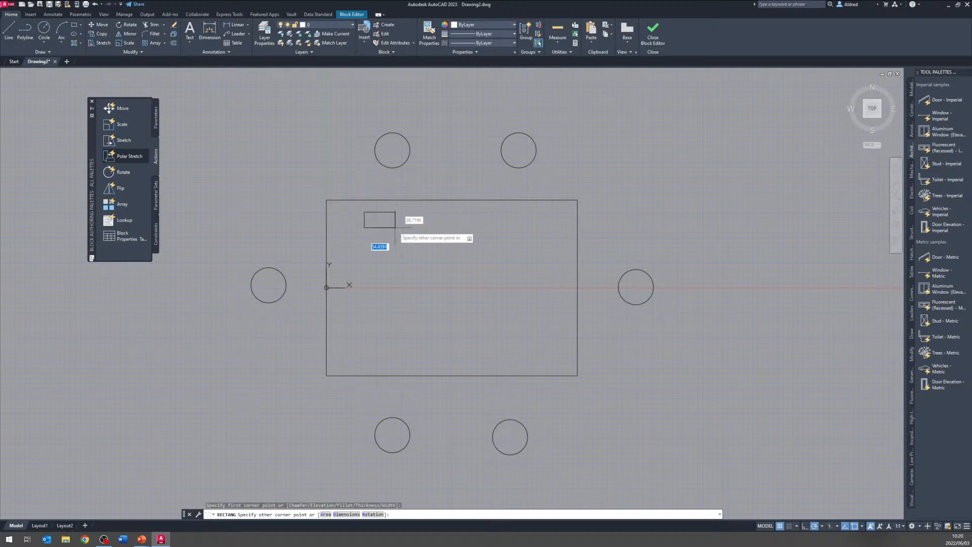
left_click(414, 233)
key("Return")
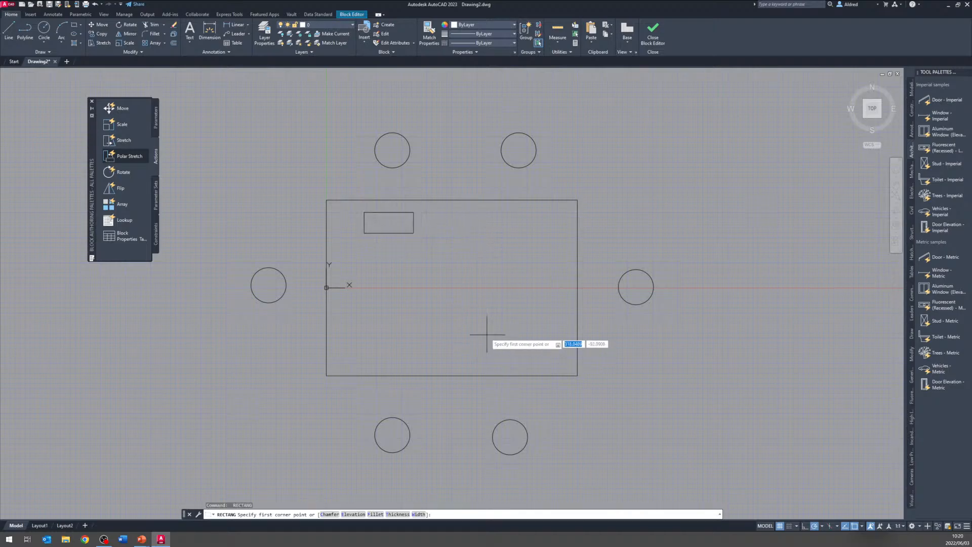
left_click(482, 327)
left_click(534, 358)
key("Escape")
key("Escape")
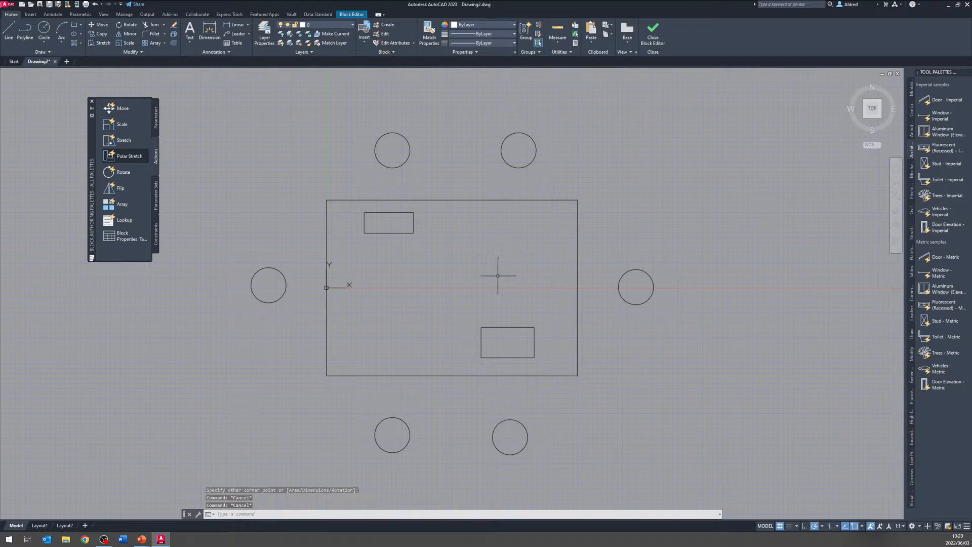
Step: Close the Block Editor and save the changes to "table and 4 chairs"
left_click(655, 33)
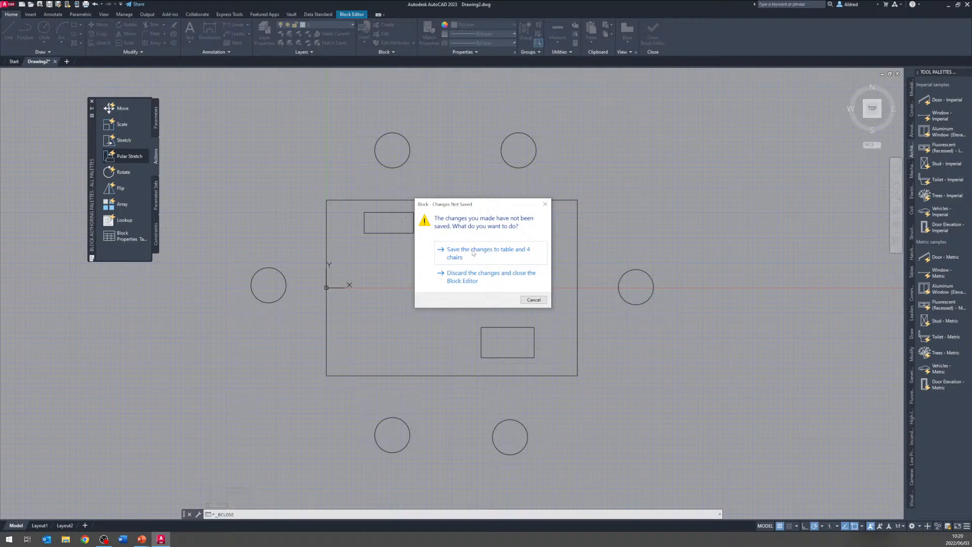
left_click(473, 252)
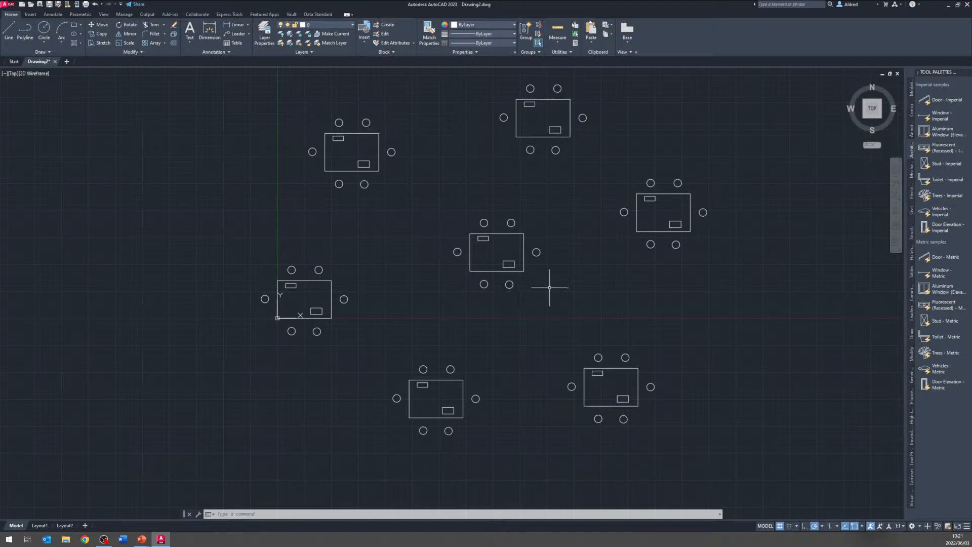
left_click(1, 392)
middle_click_drag(613, 204, 535, 220)
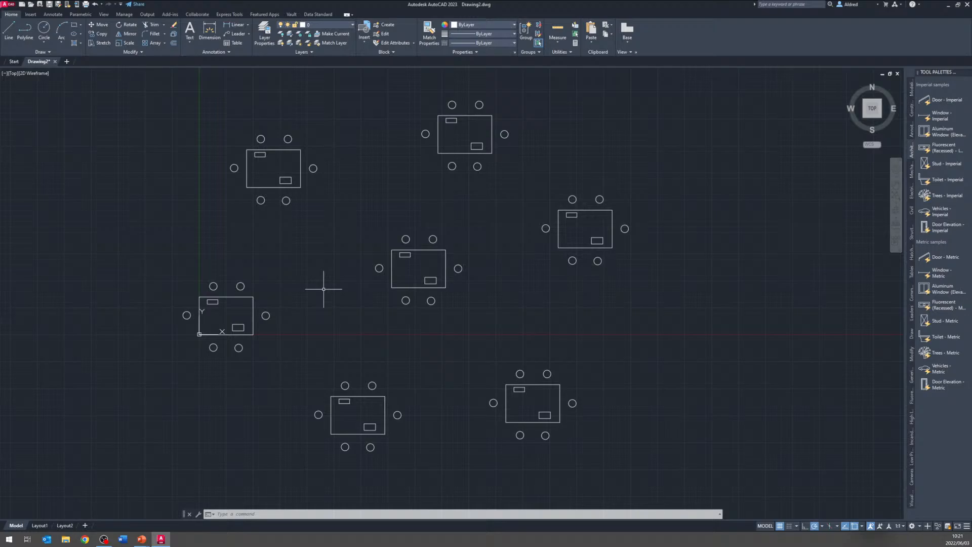
Step: Create a new blank drawing and switch back to Drawing2
key("Escape")
key("Escape")
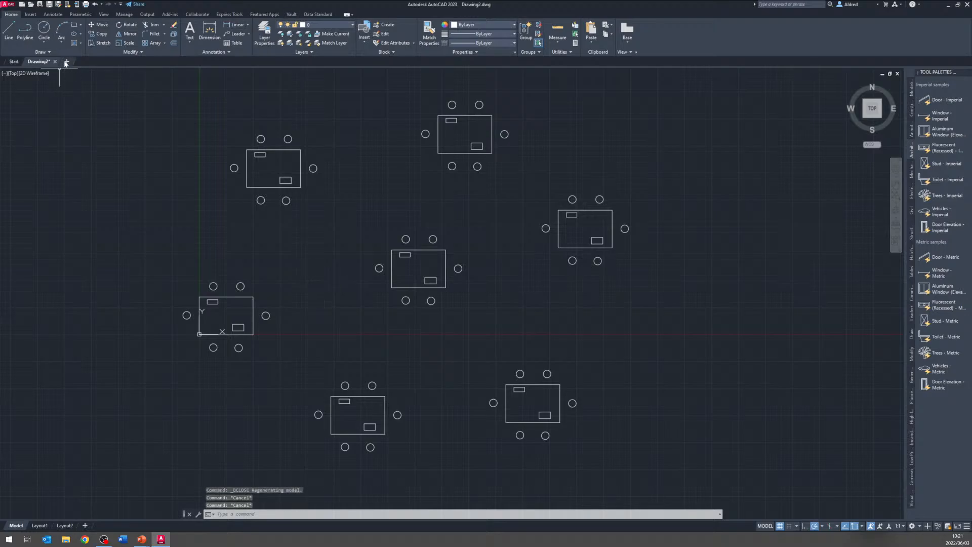
left_click(66, 62)
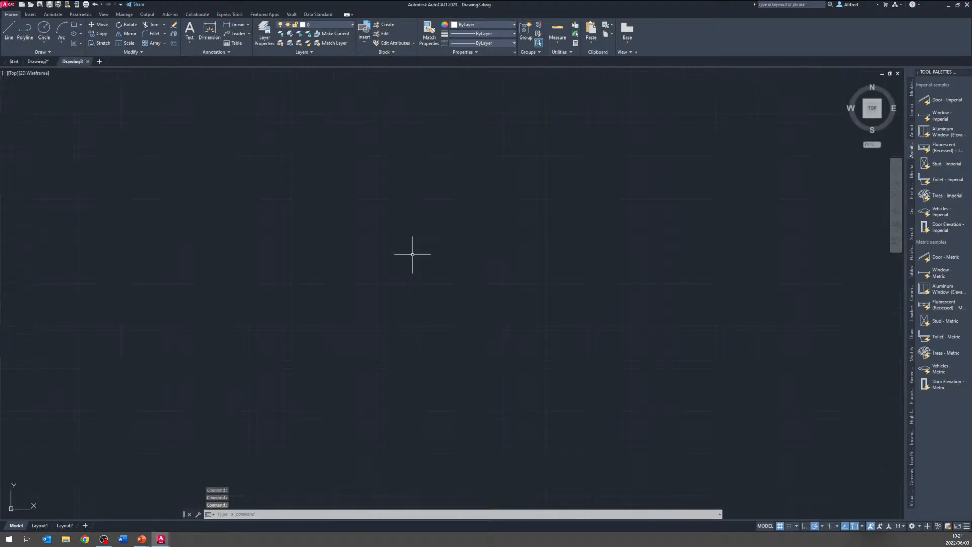
left_click(45, 62)
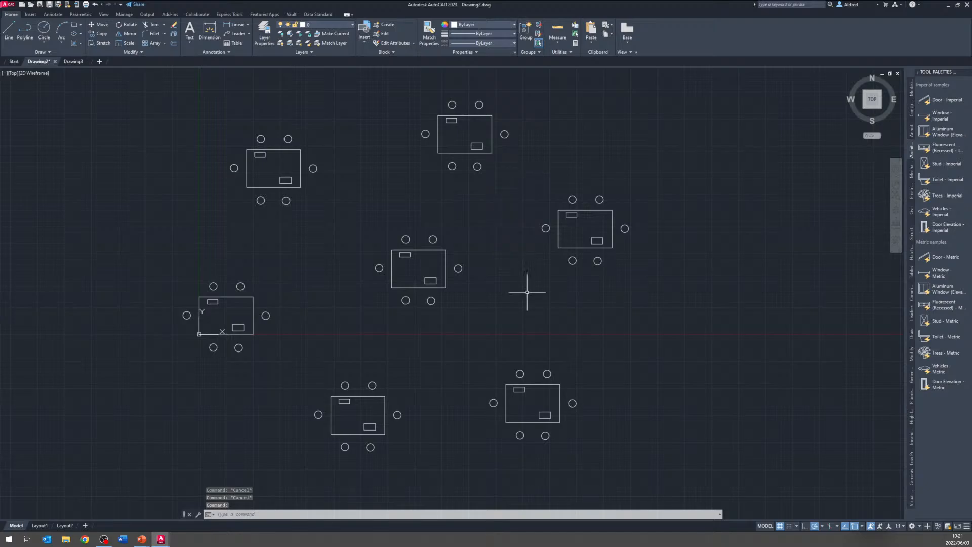
Step: Erase all seven table-and-chairs blocks from Drawing2
left_click(718, 424)
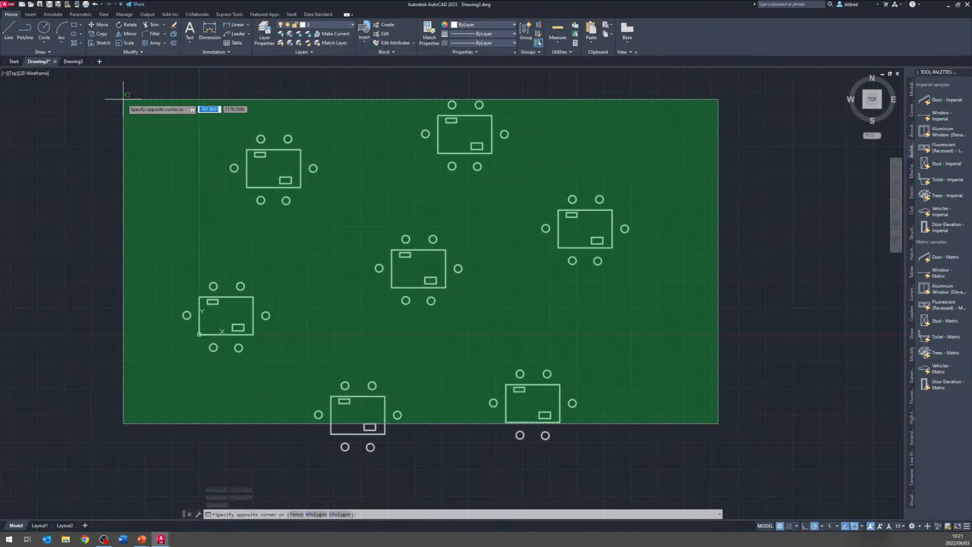
left_click(123, 95)
key("Delete")
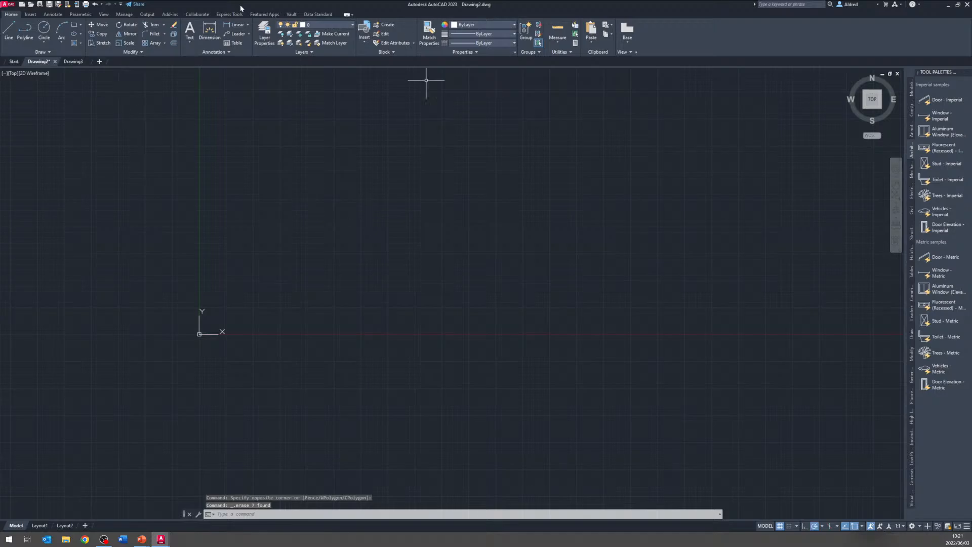
Step: Insert the "table and 4 chairs" block once, a little up and to the right of the origin
left_click(31, 15)
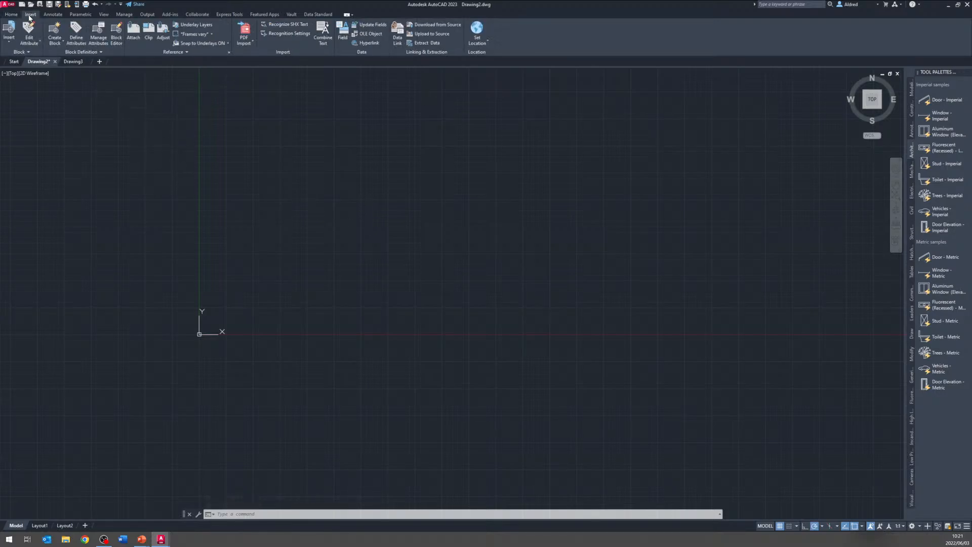
left_click(8, 34)
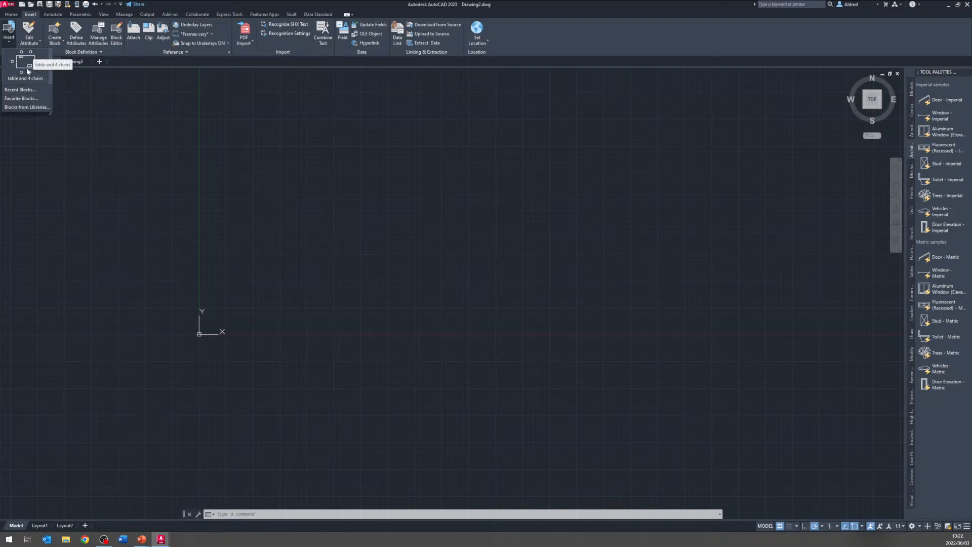
left_click(25, 63)
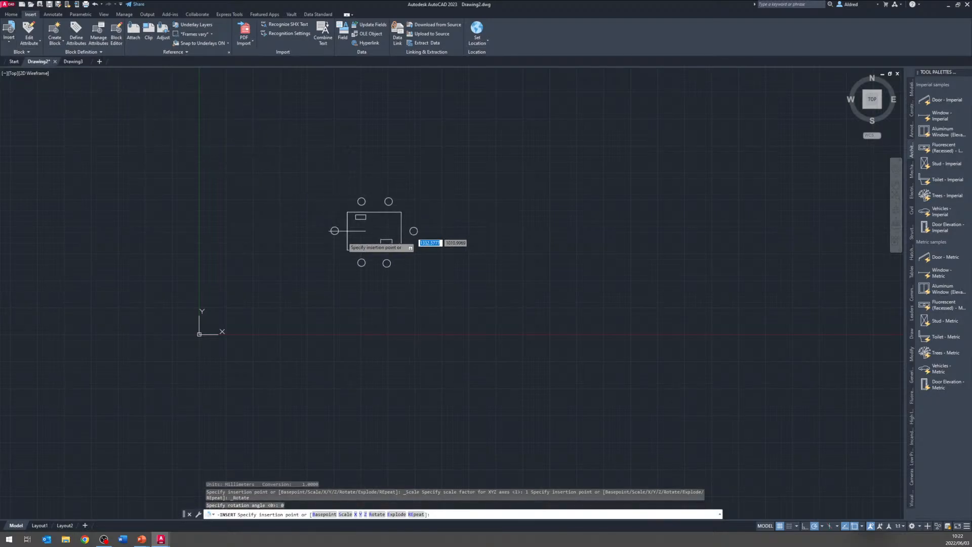
left_click(278, 255)
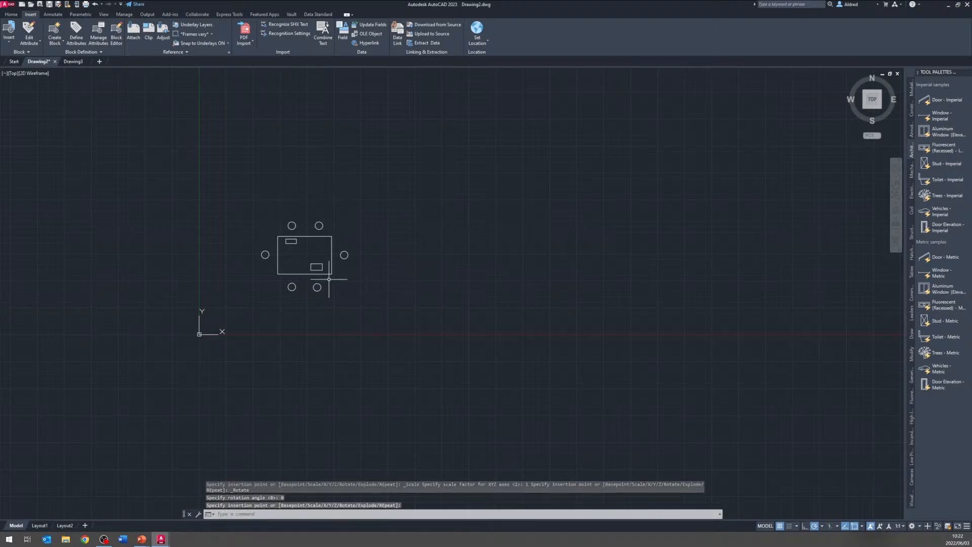
Step: Switch to Drawing3 and check which blocks are available to insert there
left_click(74, 61)
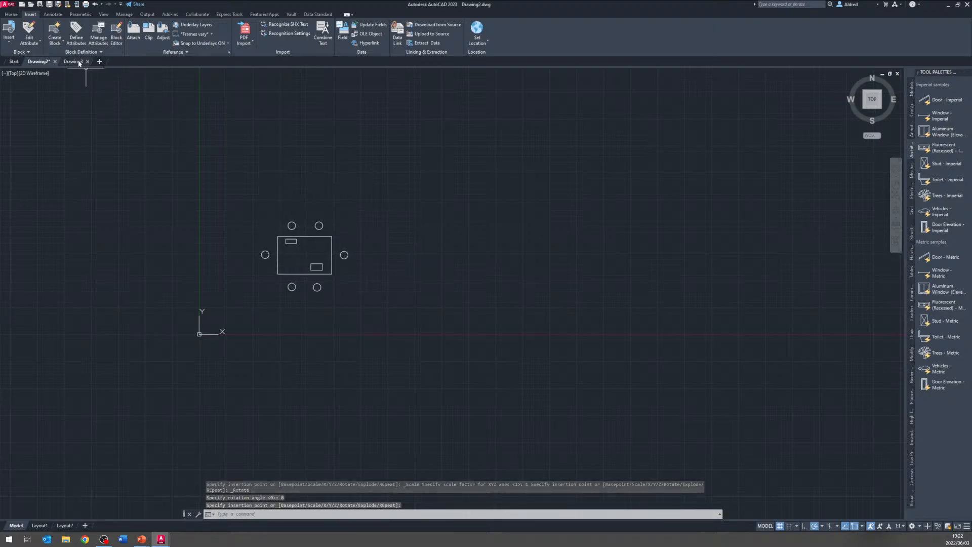
left_click(8, 28)
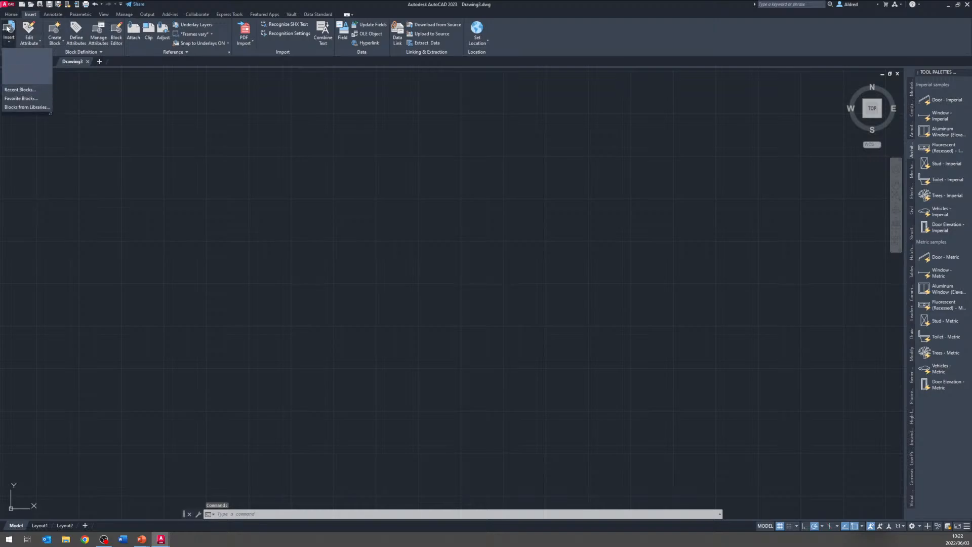
Step: Browse the recent blocks available in Drawing3, compare them with those in Drawing2, and close the blocks list
left_click(22, 89)
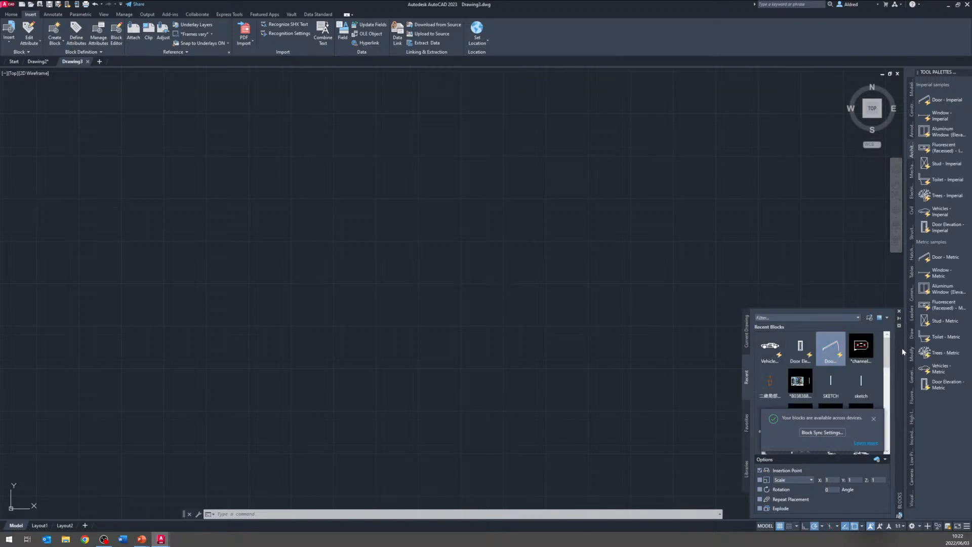
mouse_move(901, 348)
left_mouse_down()
mouse_move(626, 191)
mouse_move(582, 199)
left_mouse_up()
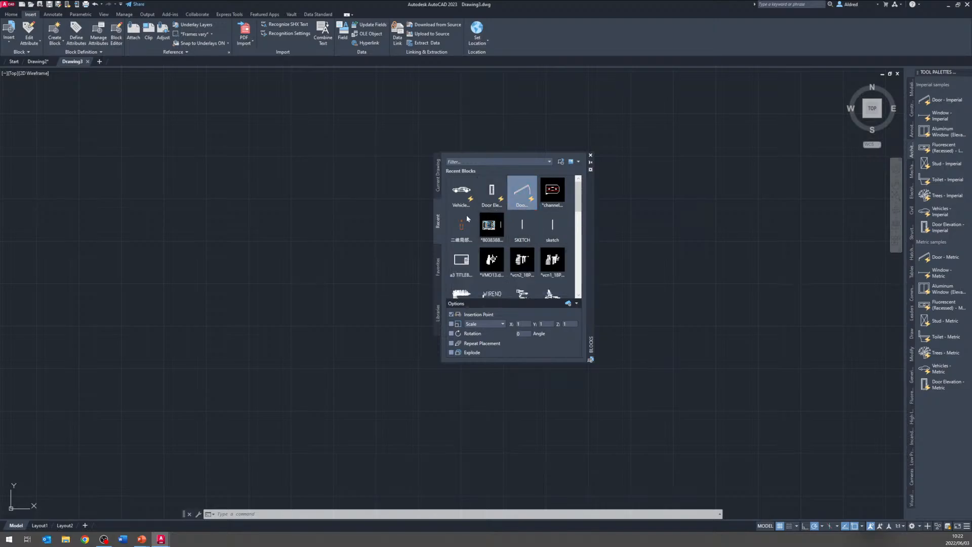
scroll(510, 261, "down", 6)
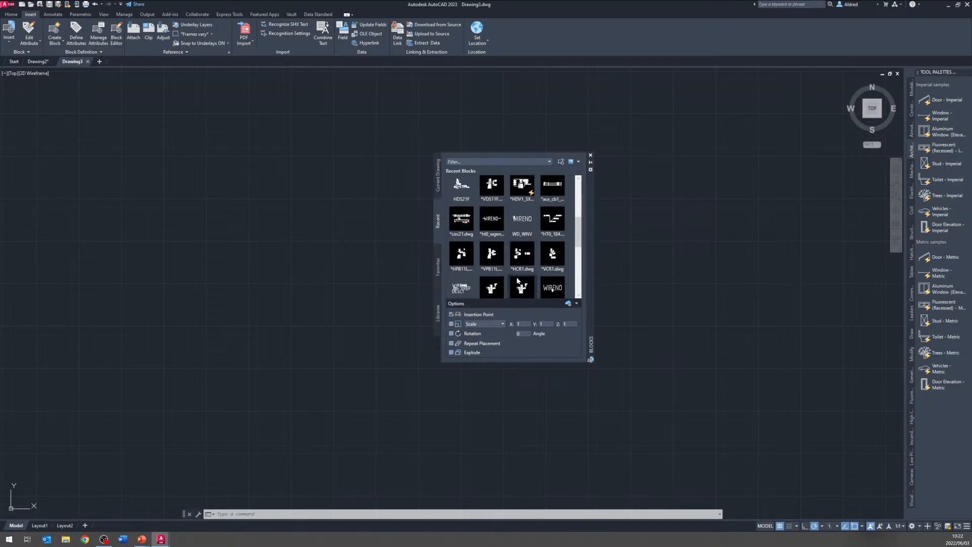
scroll(517, 276, "up", 5)
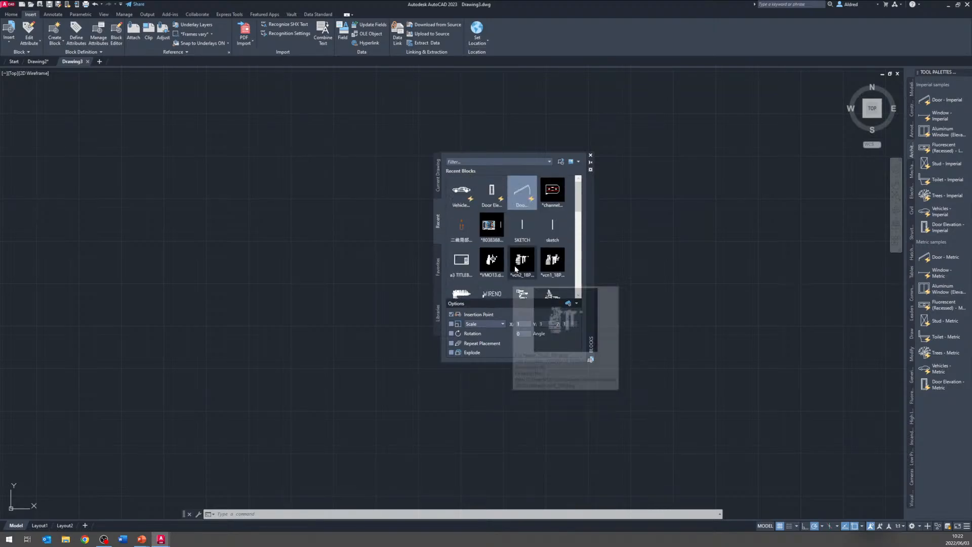
left_click(35, 62)
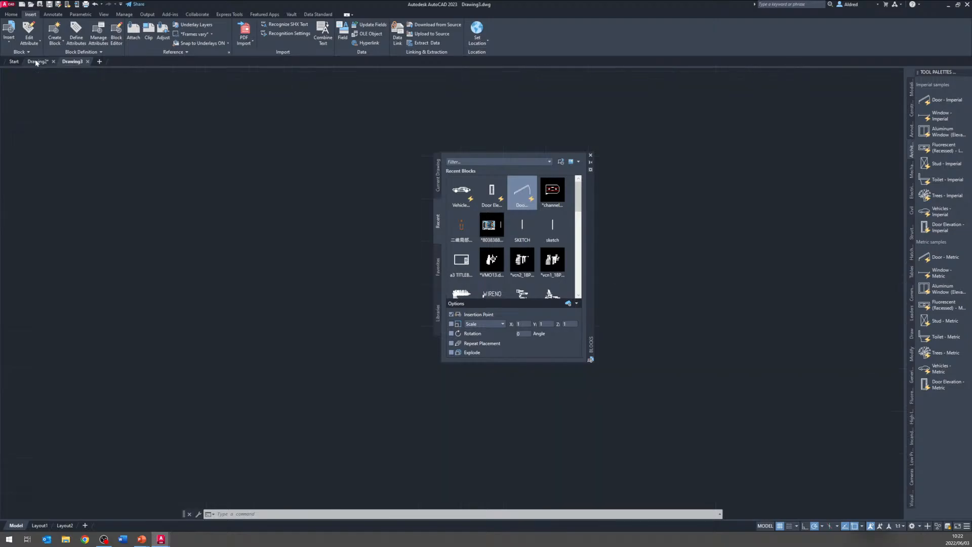
mouse_move(50, 62)
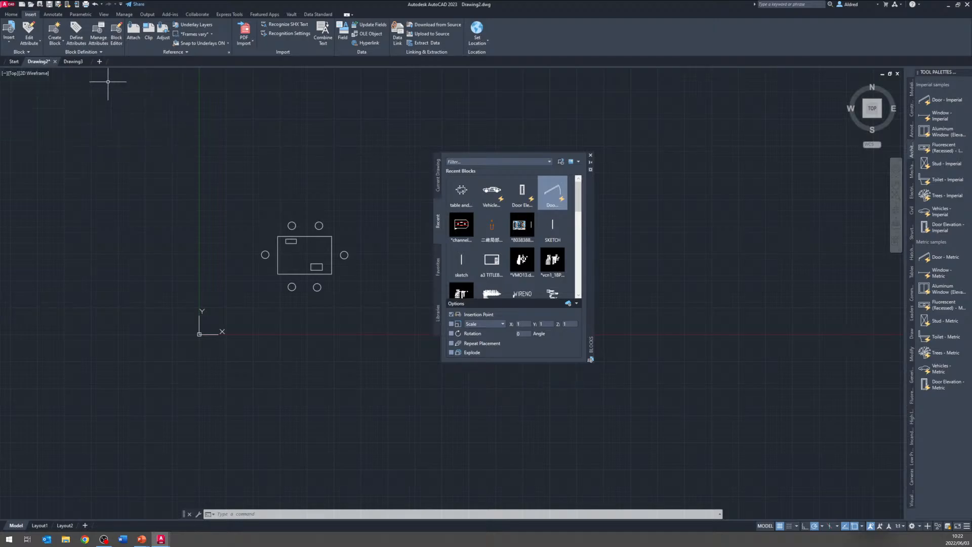
left_click(73, 62)
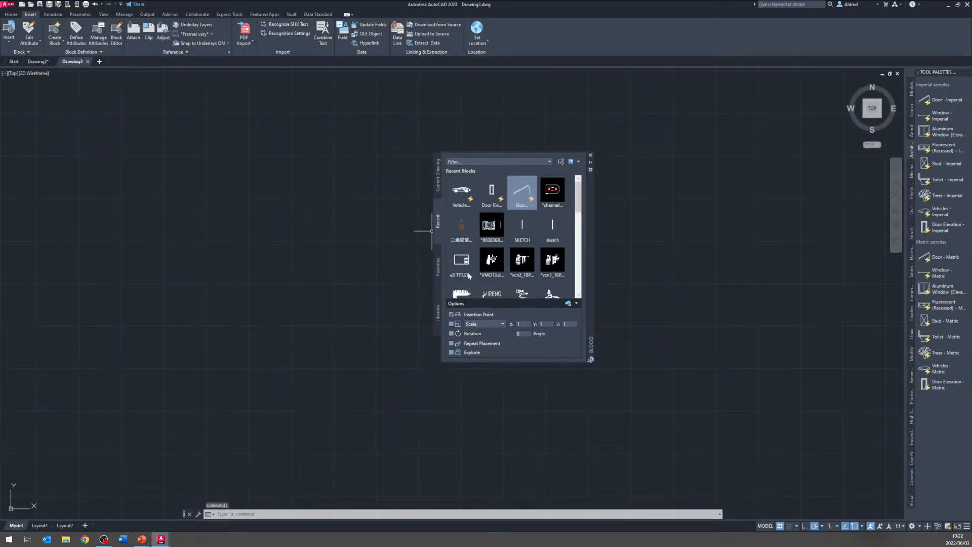
left_click(590, 157)
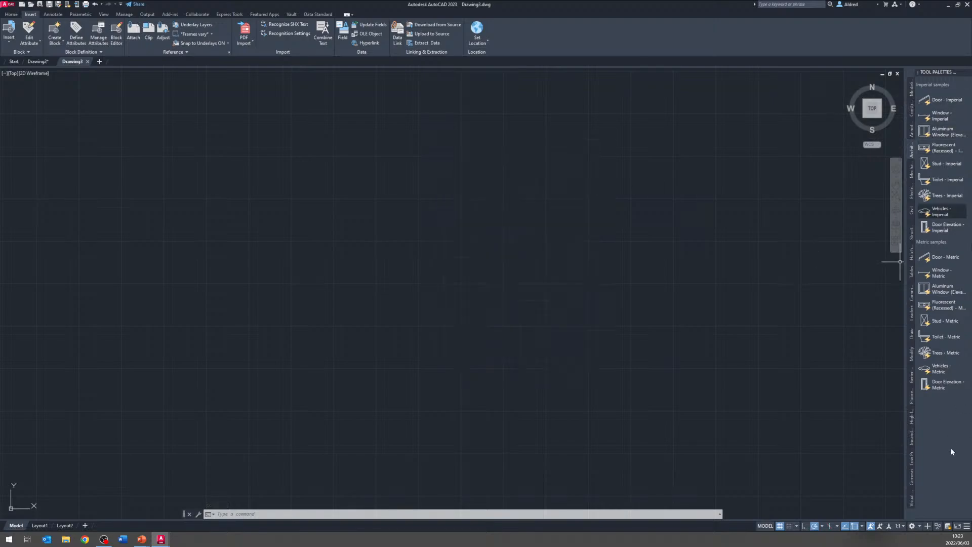
Step: Try to add the "table and 4 chairs" block from the unsaved Drawing2 to the tool palette with the metric samples
left_click(40, 63)
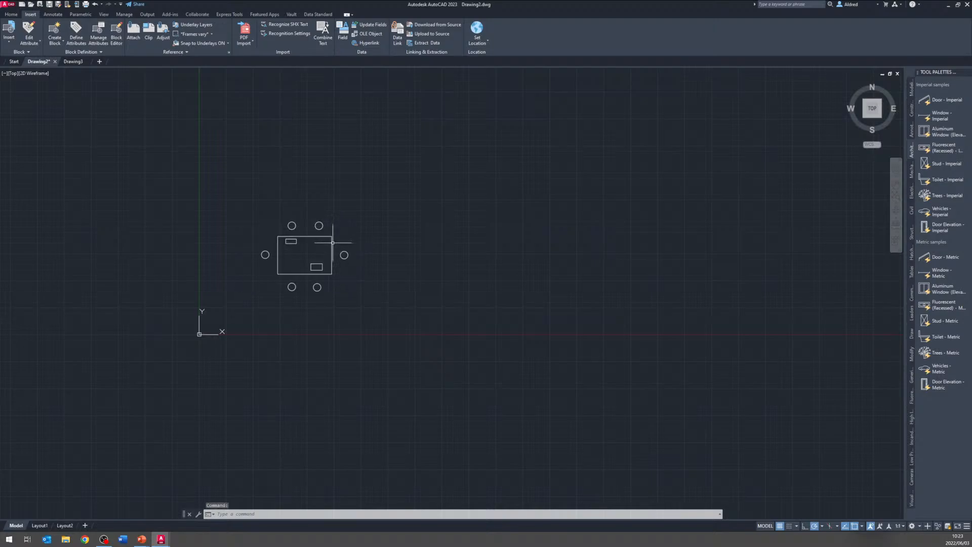
left_click(332, 244)
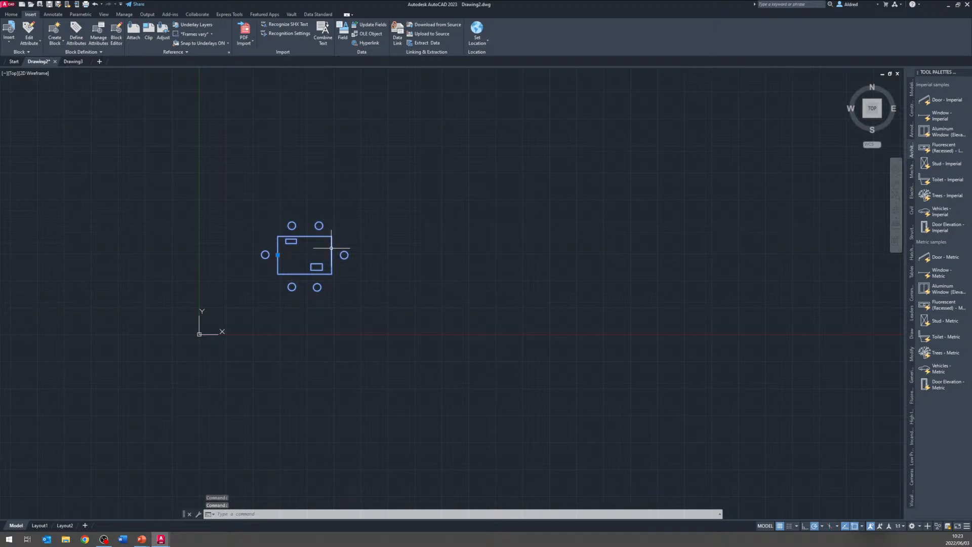
mouse_move(331, 248)
left_mouse_down()
mouse_move(488, 303)
mouse_move(532, 283)
mouse_move(420, 323)
mouse_move(590, 268)
mouse_move(872, 398)
mouse_move(958, 426)
mouse_move(953, 418)
left_mouse_up()
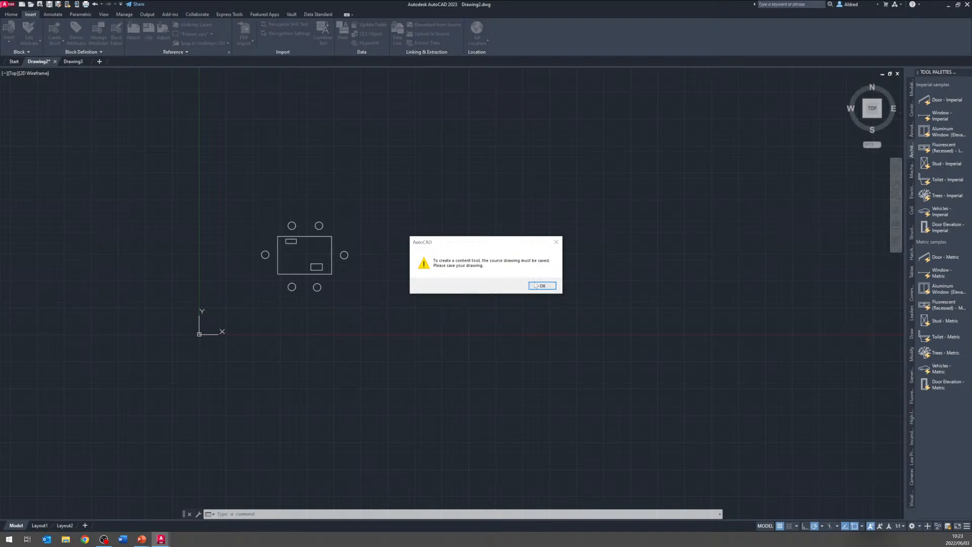
left_click(551, 286)
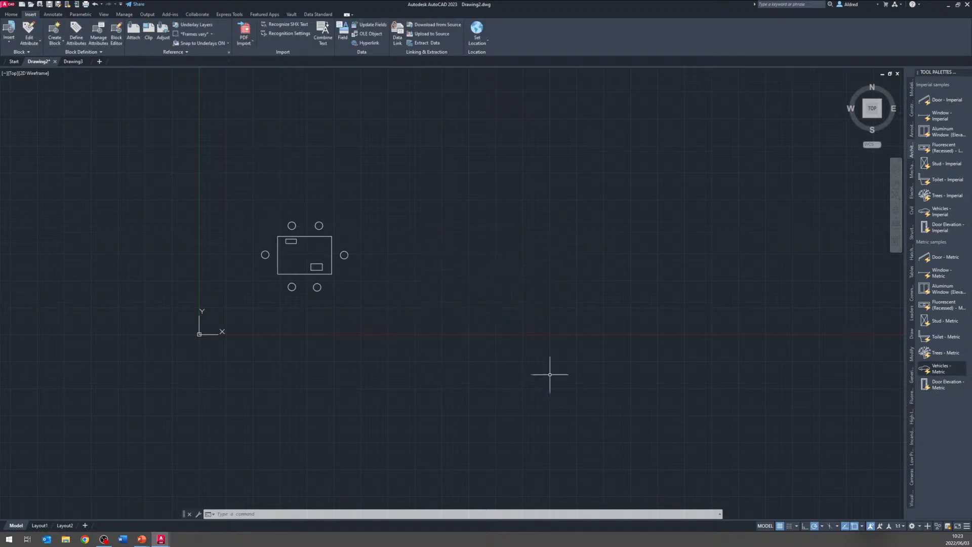
Step: Save Drawing2 as Drawing2.dwg in the Documents folder, declining the Vault login
left_click(50, 6)
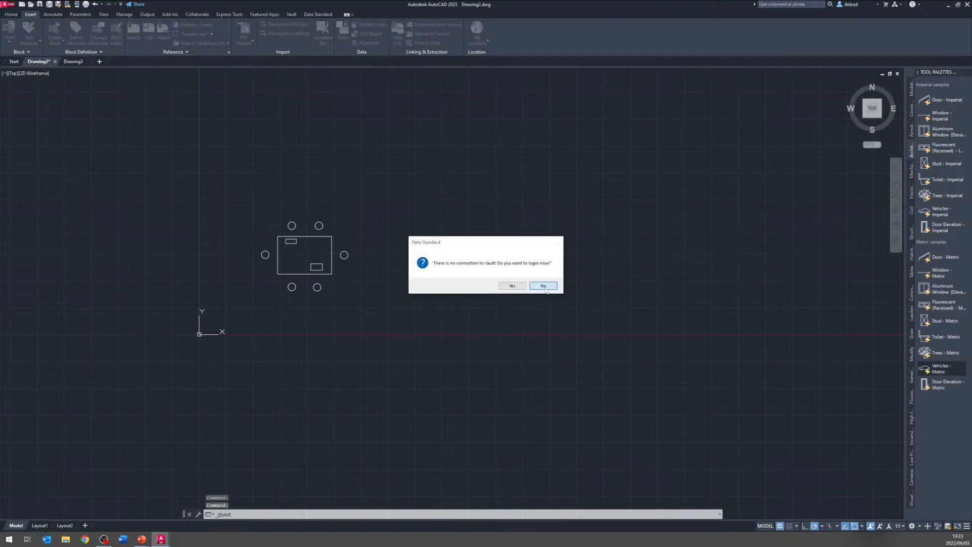
left_click(535, 287)
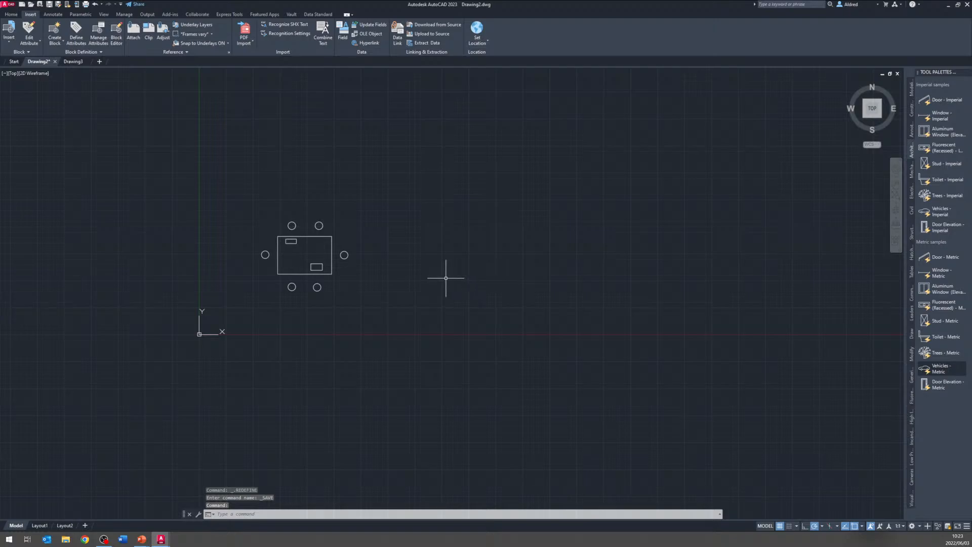
middle_click_drag(392, 163, 392, 187)
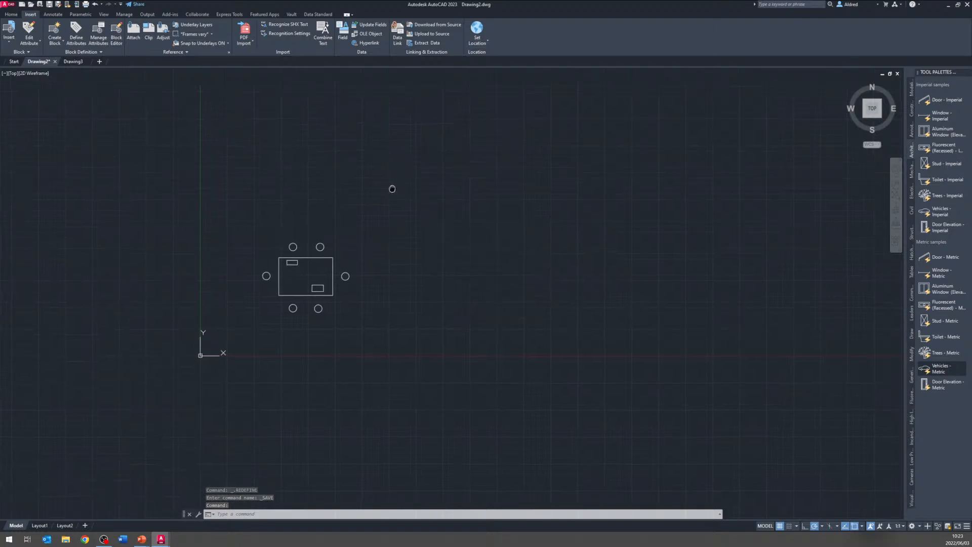
left_click(353, 310)
left_click(307, 275)
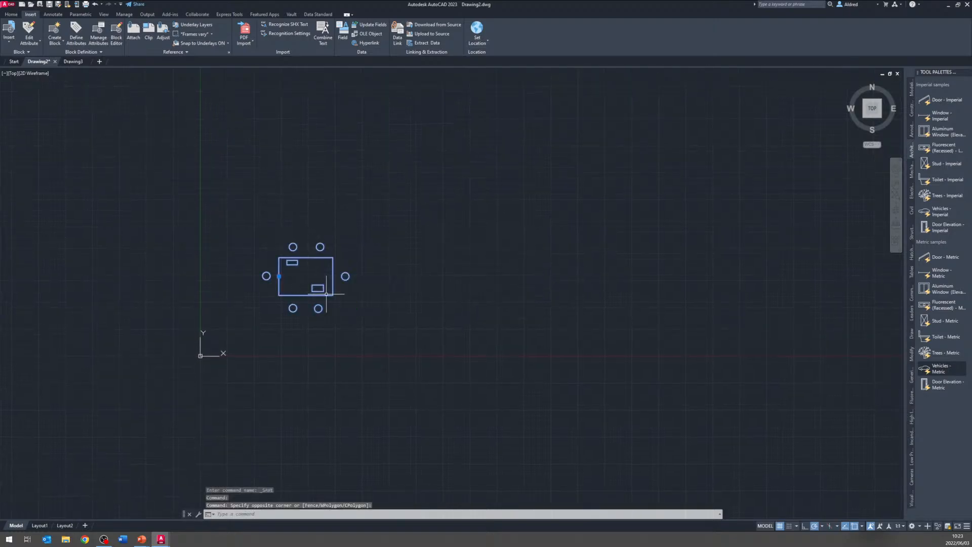
left_click(52, 6)
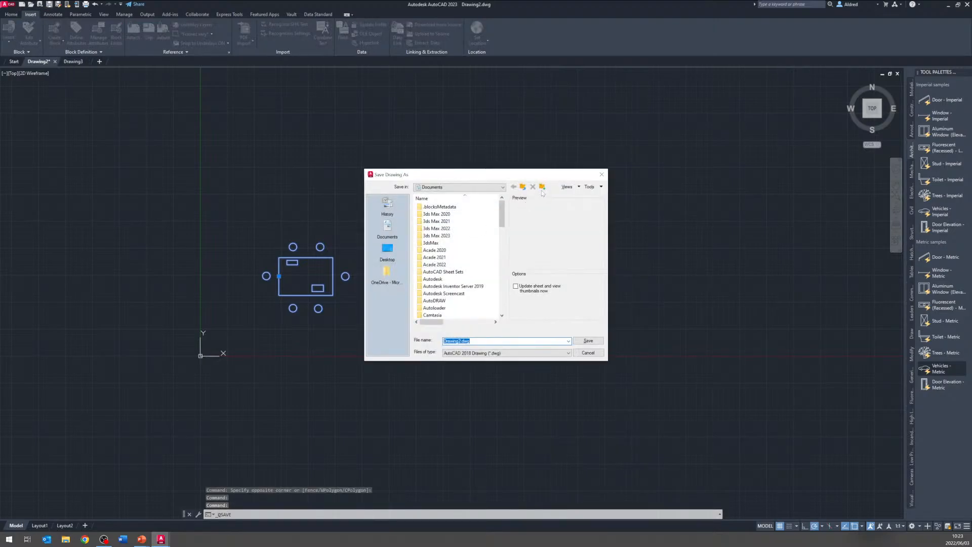
left_click(585, 340)
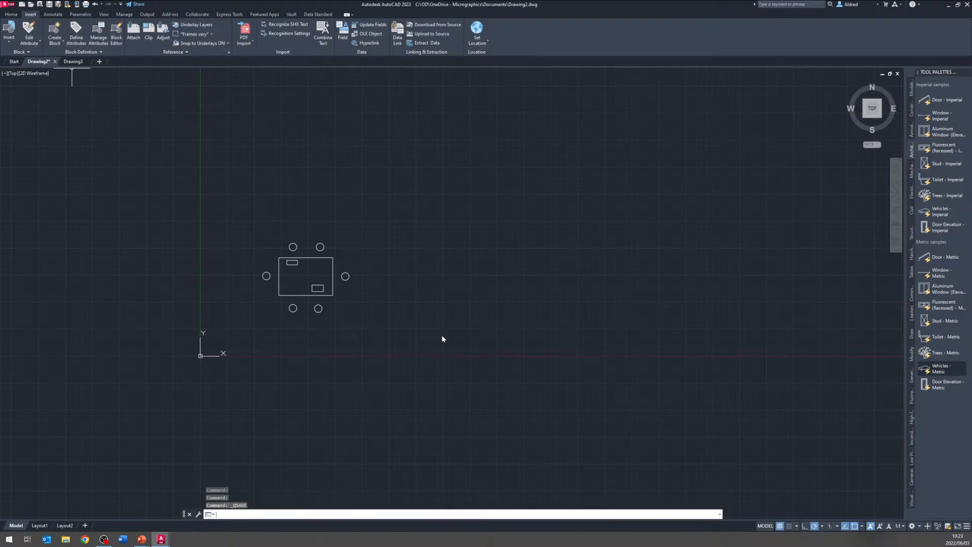
Step: Add the "table and 4 chairs" block from Drawing2 to the tool palette, below Door Elevation - Metric
left_click(344, 319)
left_click(290, 272)
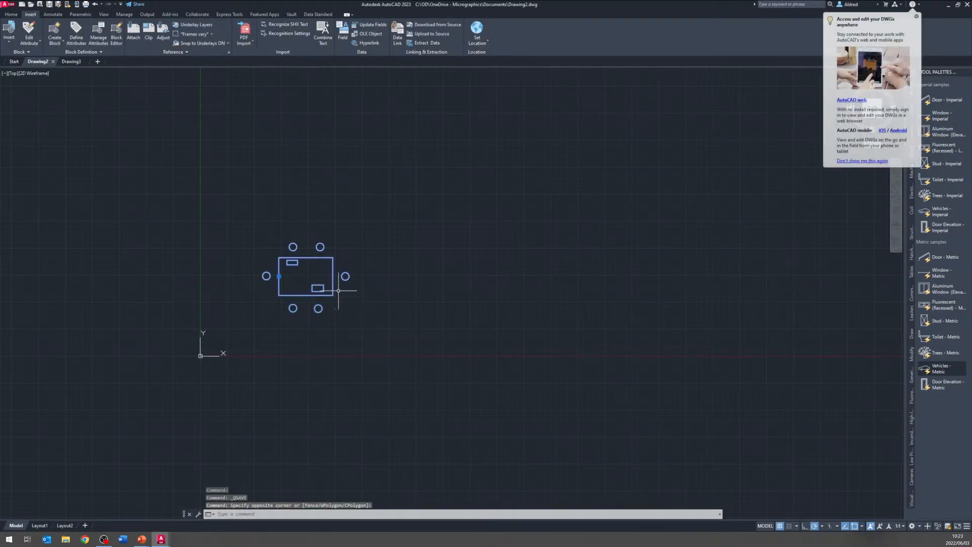
left_click_drag(333, 284, 959, 452)
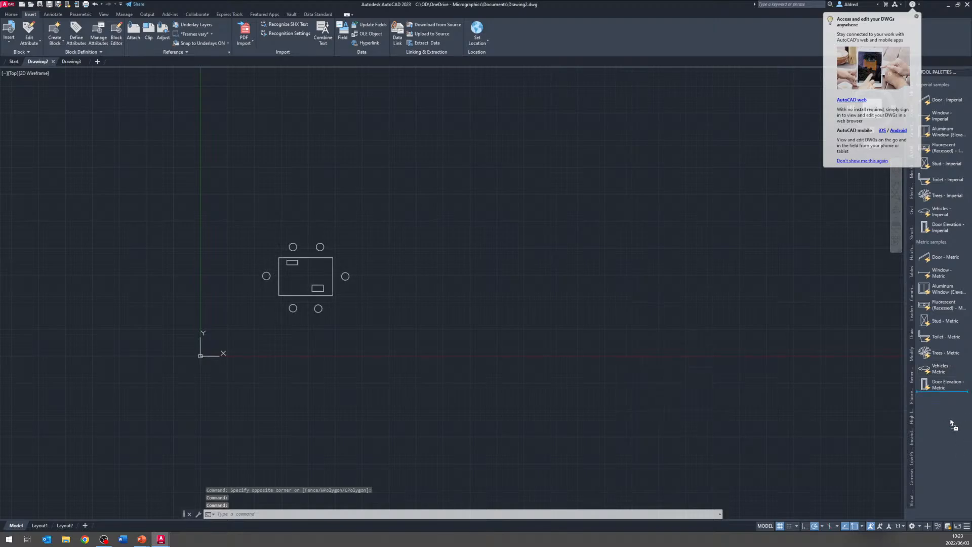
left_click_drag(950, 418, 950, 420)
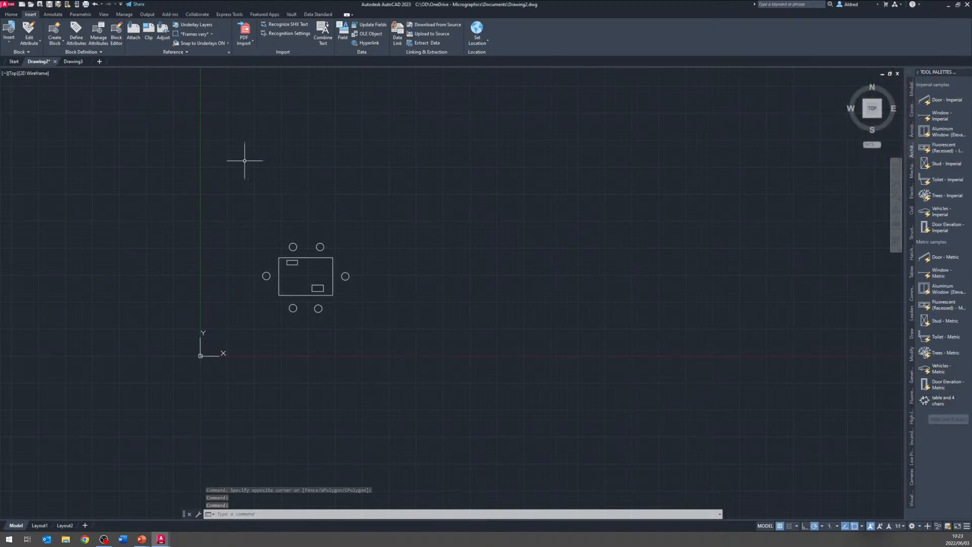
Step: Insert the "table and 4 chairs" block from the tool palette once into the empty area of Drawing3
left_click(76, 61)
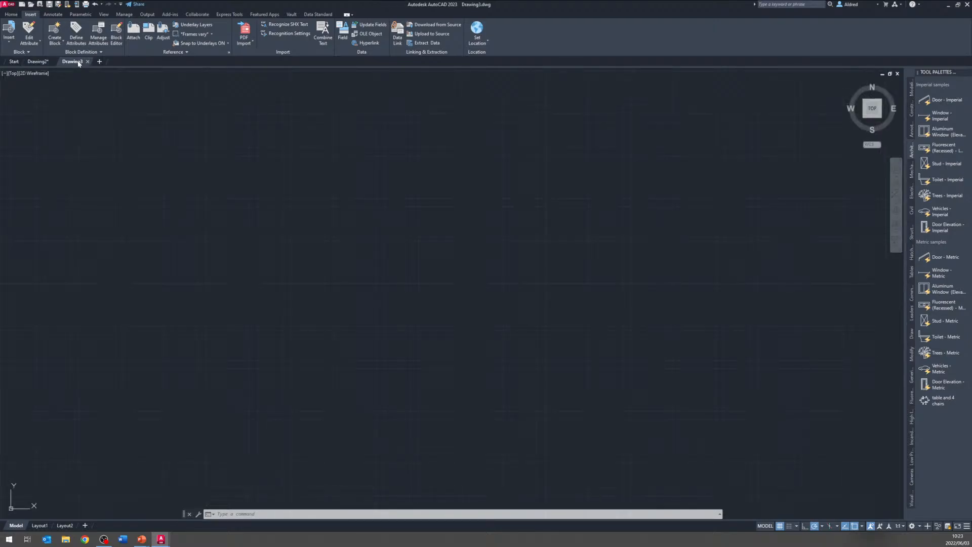
left_click(7, 31)
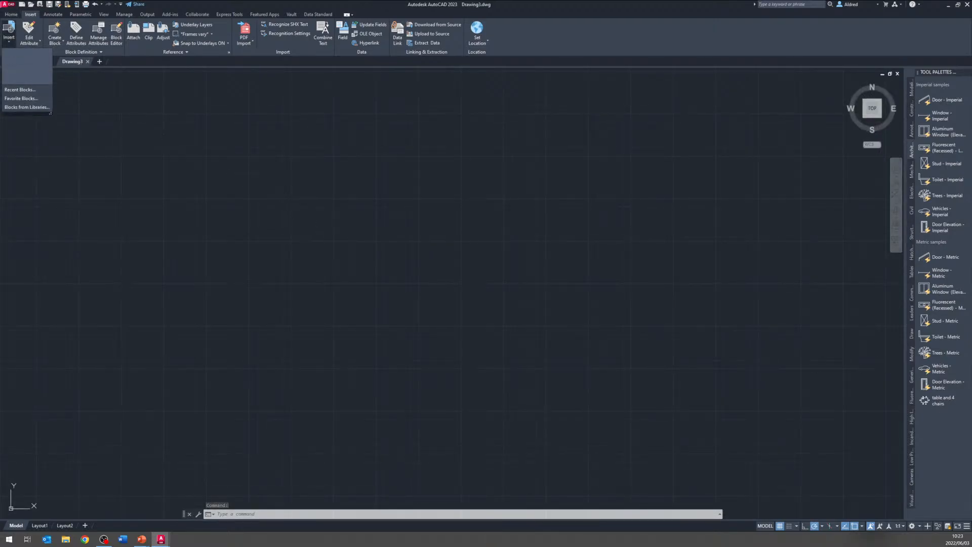
left_click(952, 411)
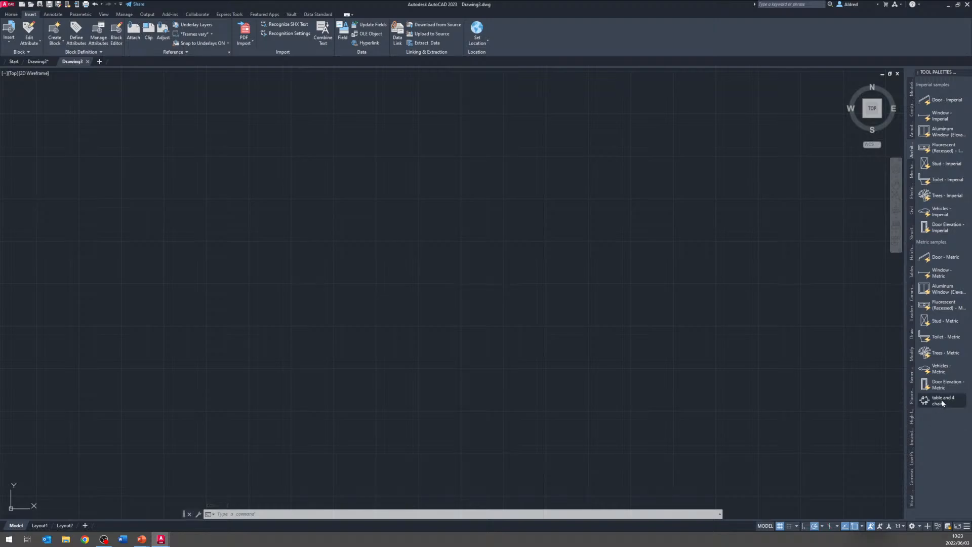
left_click(941, 400)
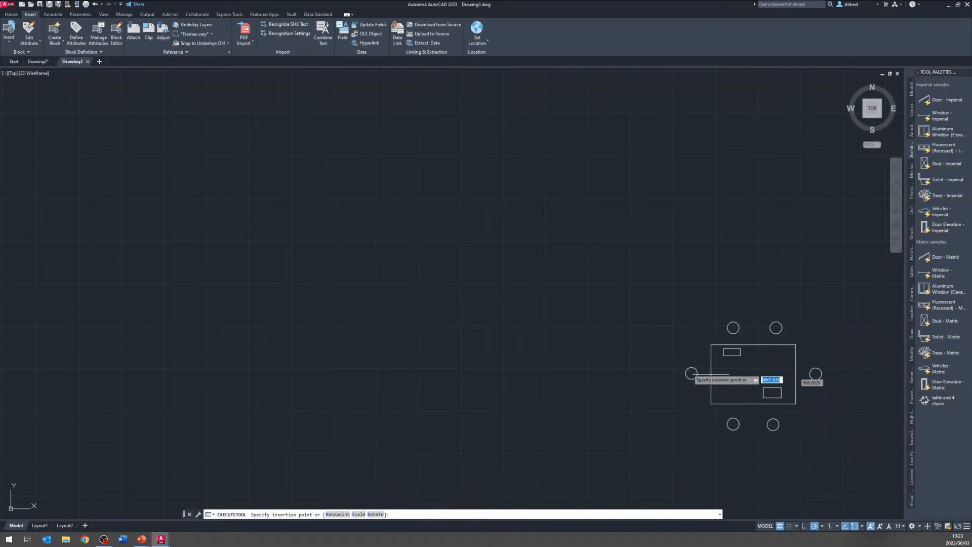
left_click(223, 221)
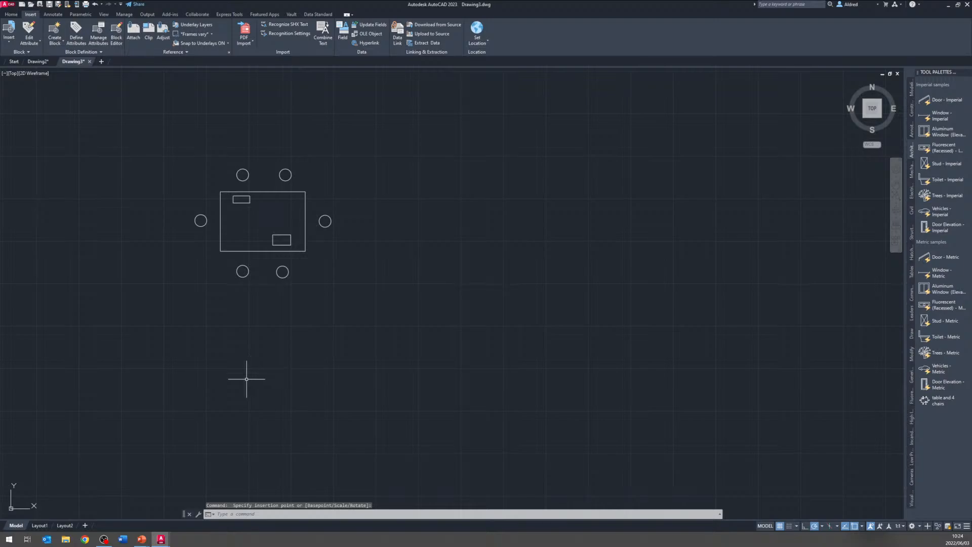
middle_click_drag(311, 250, 380, 292)
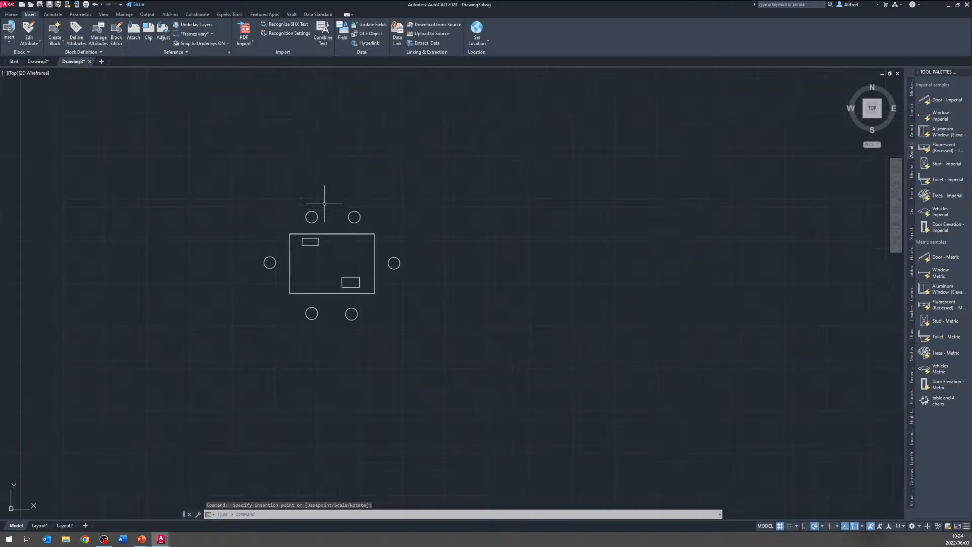
key("Escape")
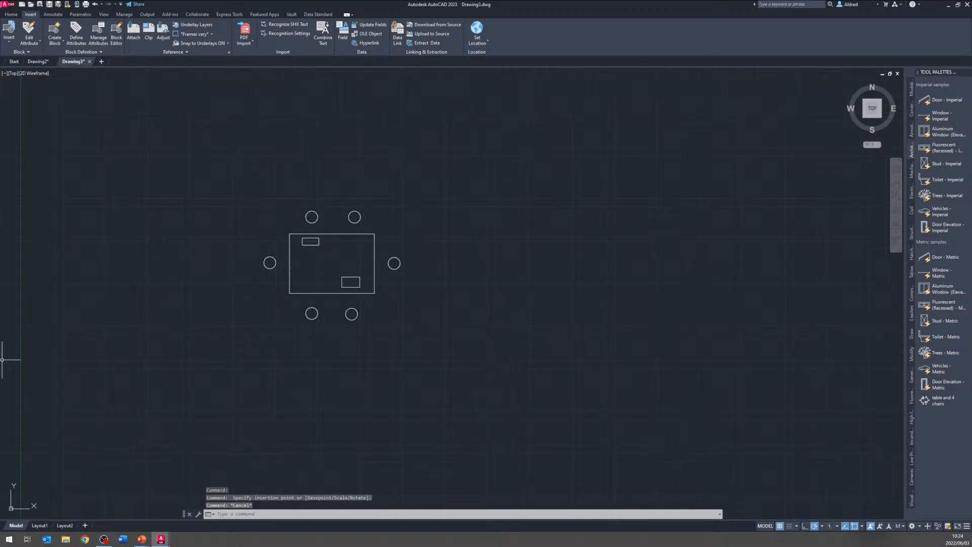
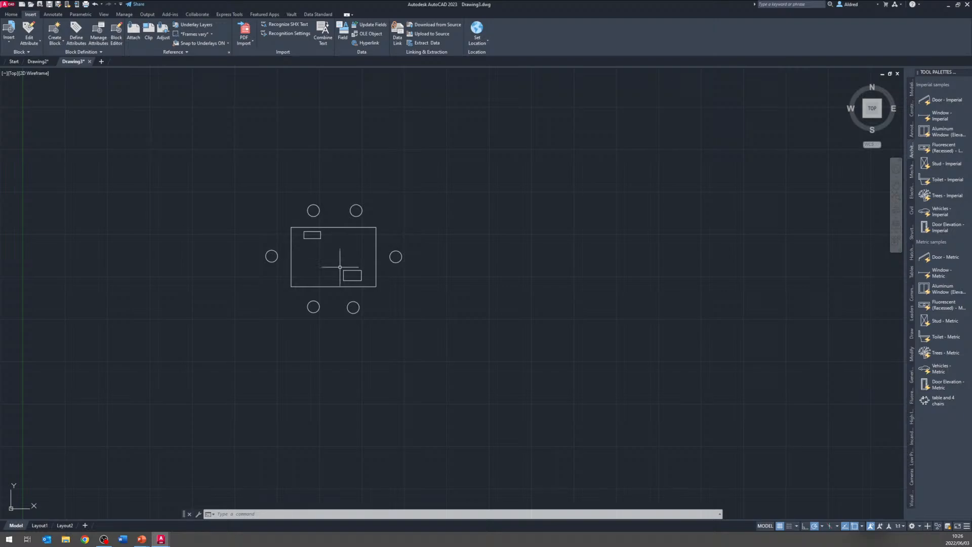
Step: Open the table-and-chairs block inserted in Drawing3 in the Block Editor
left_click(375, 250)
right_click(375, 253)
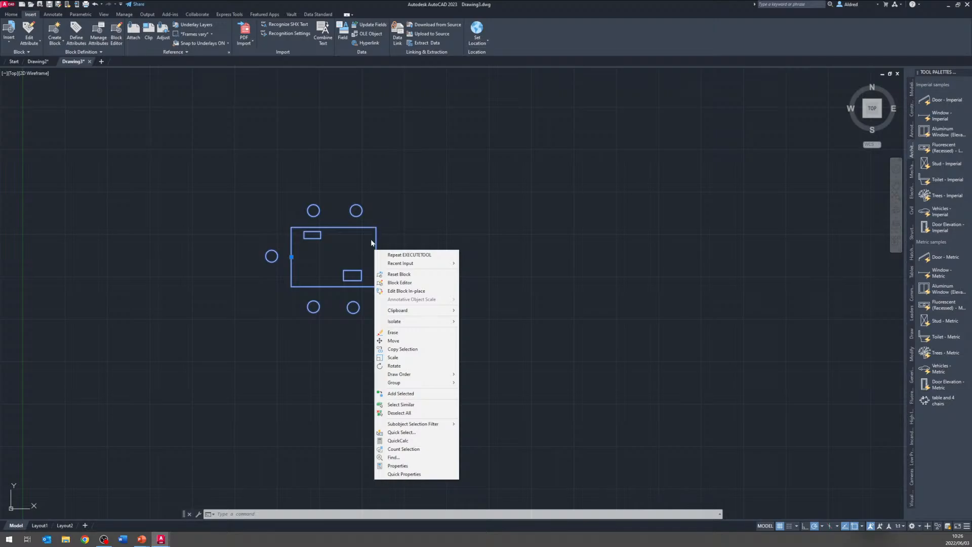
left_click(415, 283)
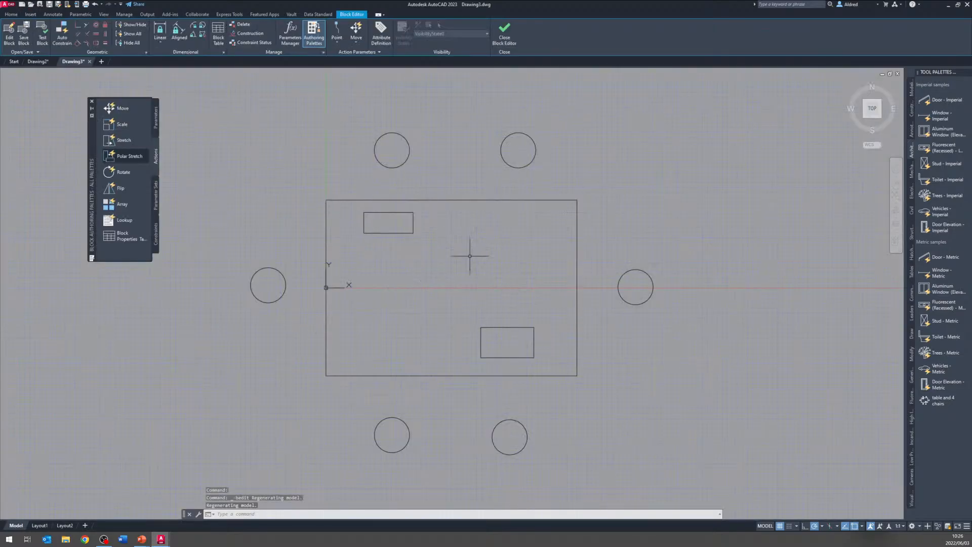
scroll(470, 256, "down", 4)
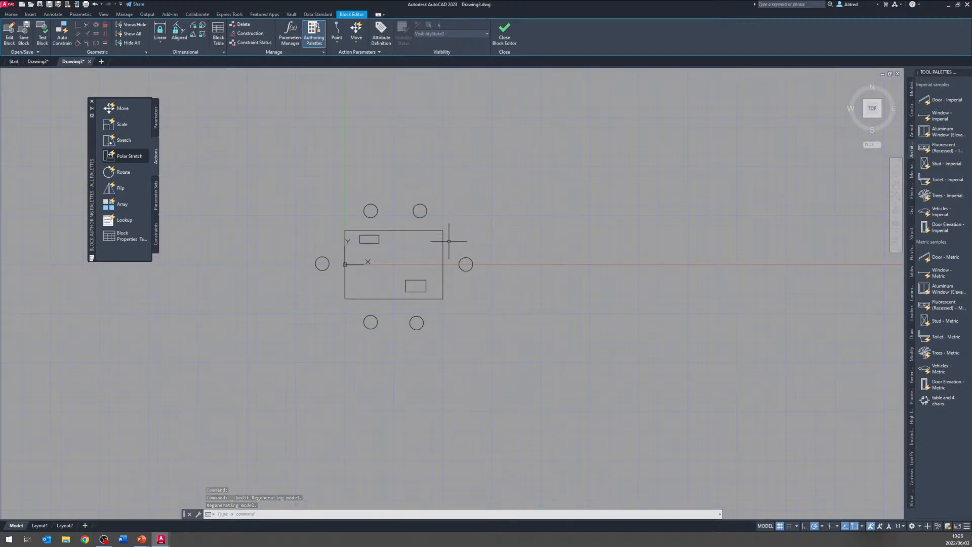
Step: Stretch the table rectangle's upper-right corner outward past the chairs and undo the stretch
left_click(438, 229)
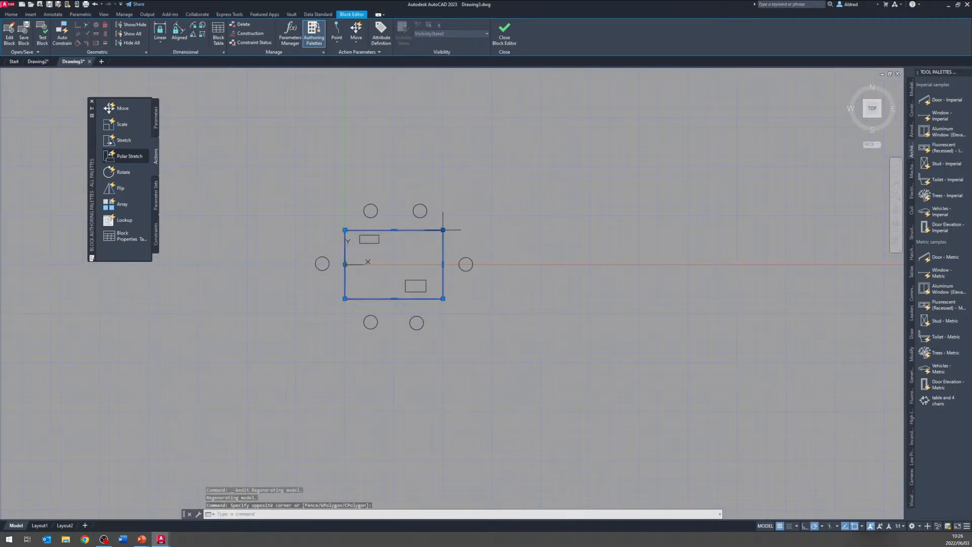
left_click(443, 229)
left_click(499, 180)
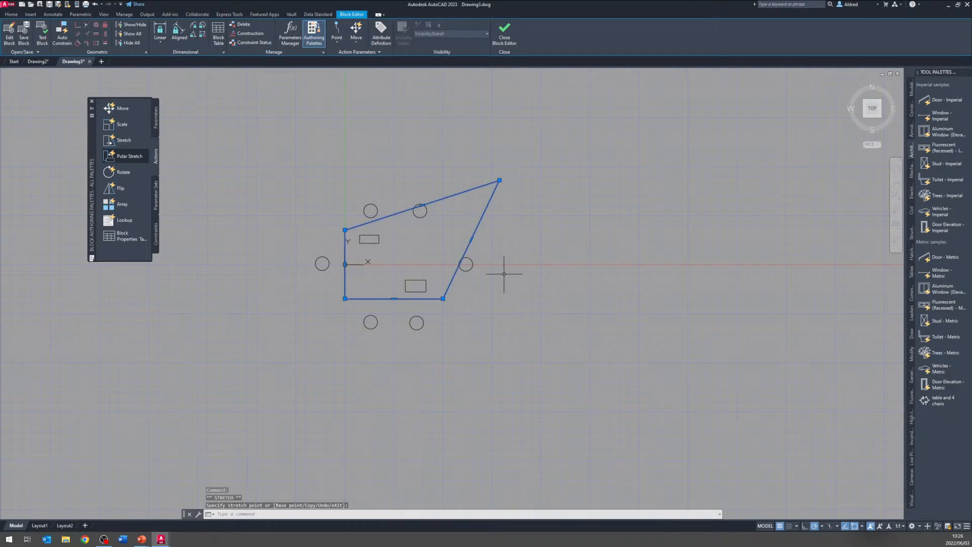
key("ctrl+z")
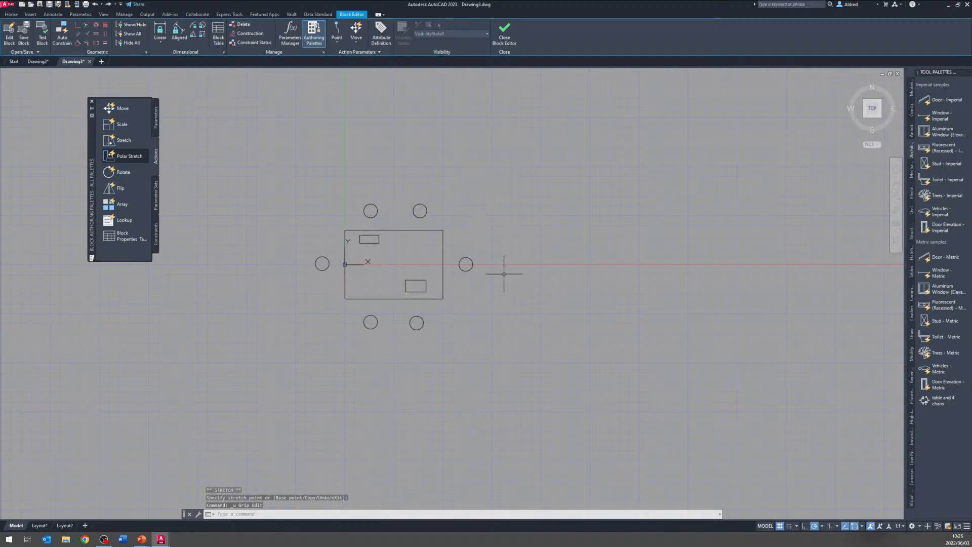
Step: Apply a horizontal geometric constraint to the top edge of the table rectangle
left_click(96, 34)
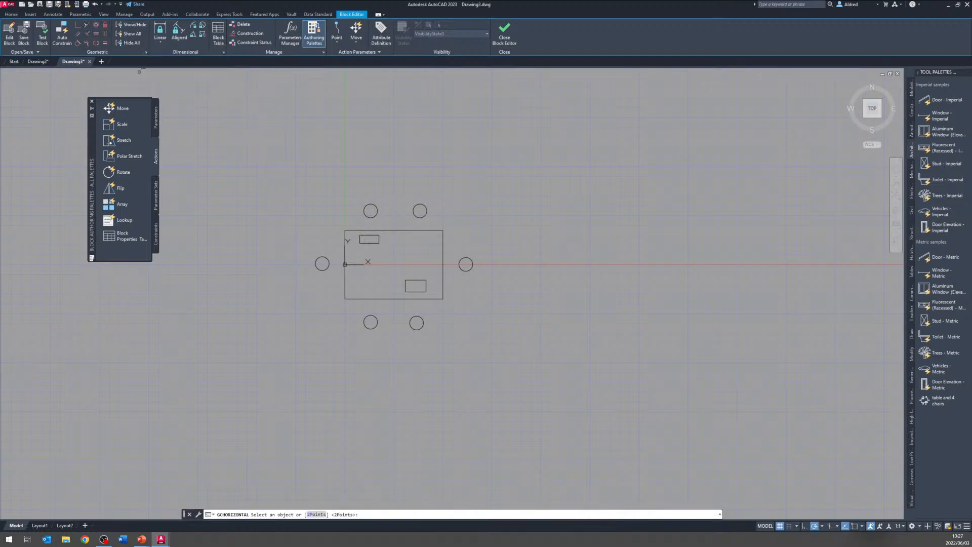
scroll(430, 219, "up", 4)
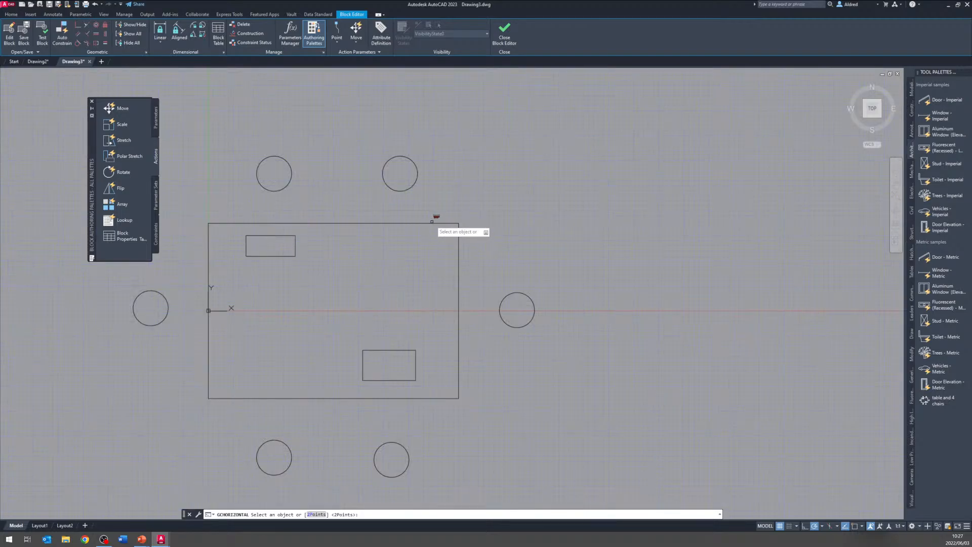
left_click(432, 223)
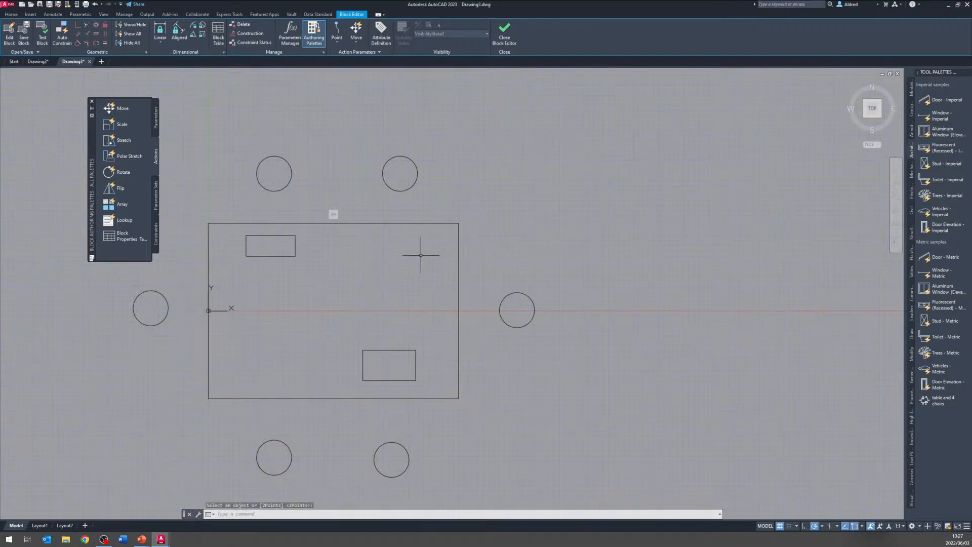
key("Escape")
key("Escape")
Step: Test the horizontal constraint by previewing a stretch of the table's upper-right corner, and cancel the stretch
left_click(505, 264)
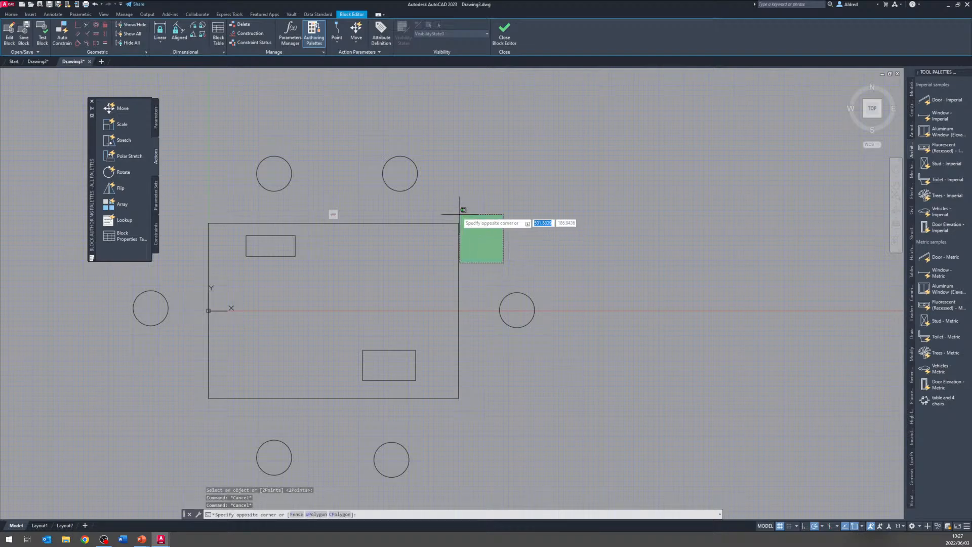
left_click(460, 212)
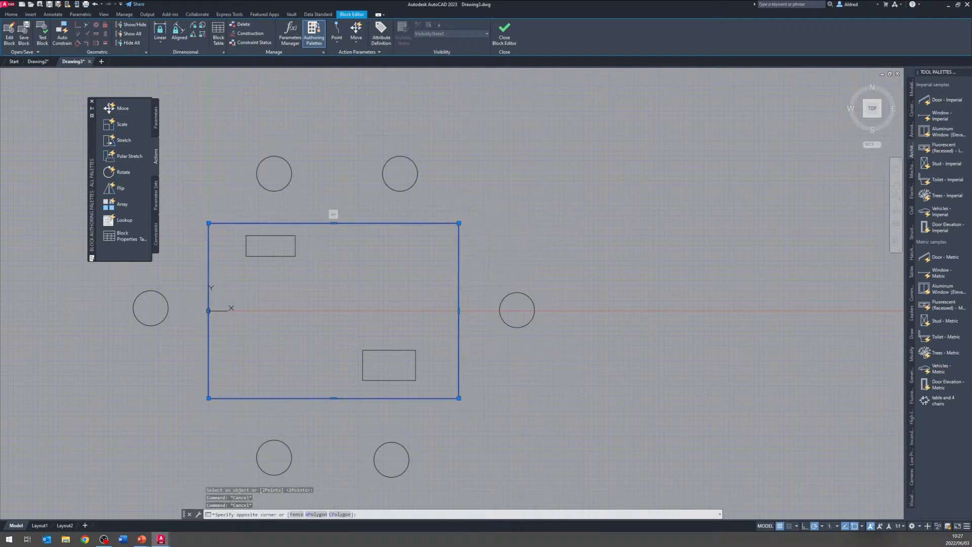
left_click(459, 222)
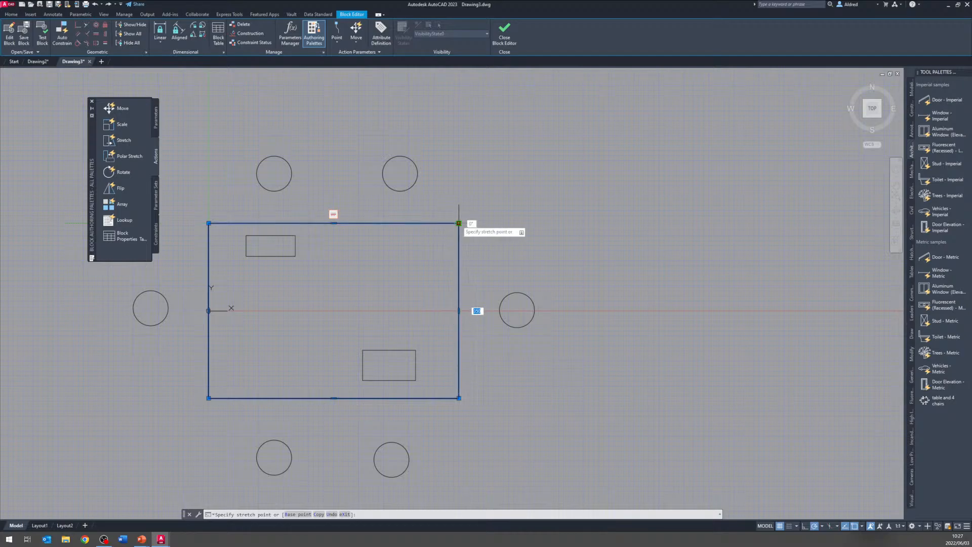
scroll(346, 235, "down", 3)
key("Escape")
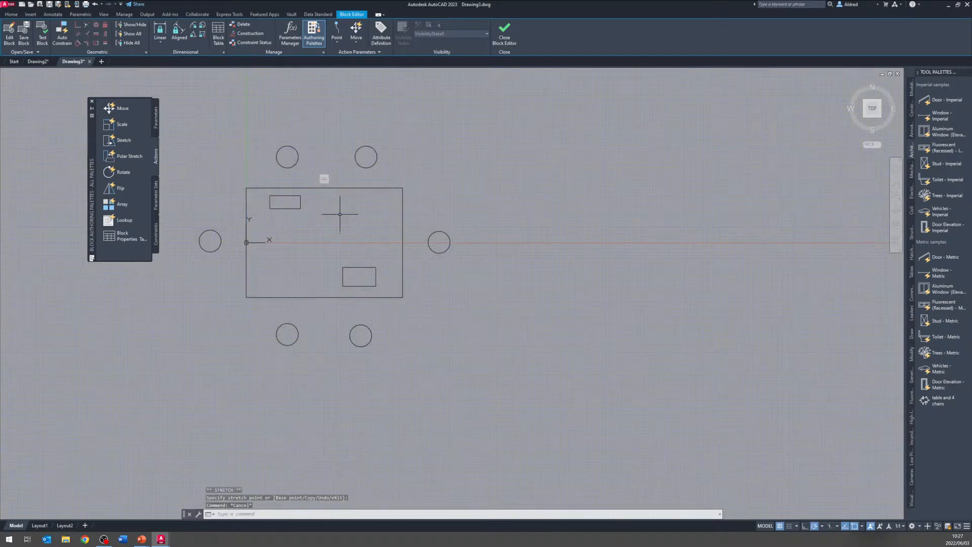
Step: Apply a vertical geometric constraint to the right edge of the table rectangle
left_click(107, 34)
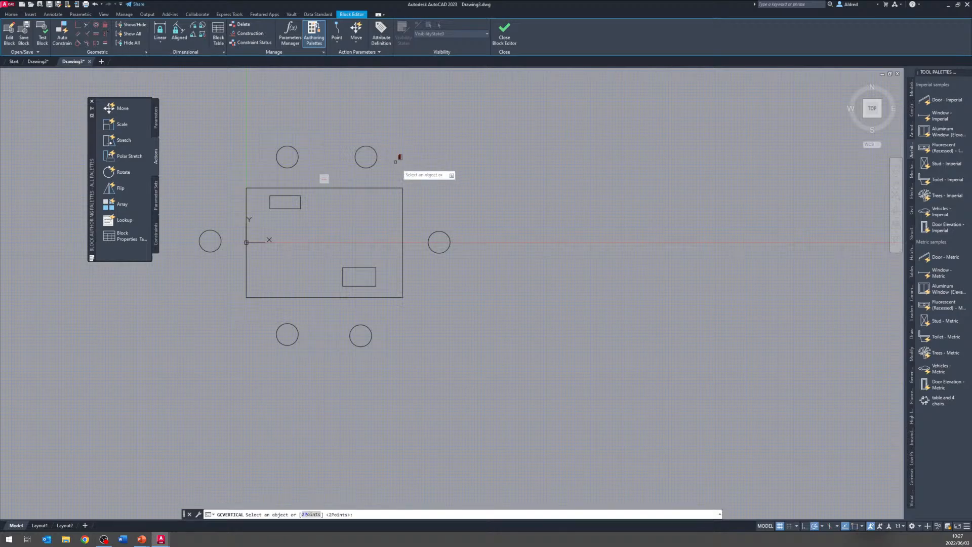
left_click(408, 209)
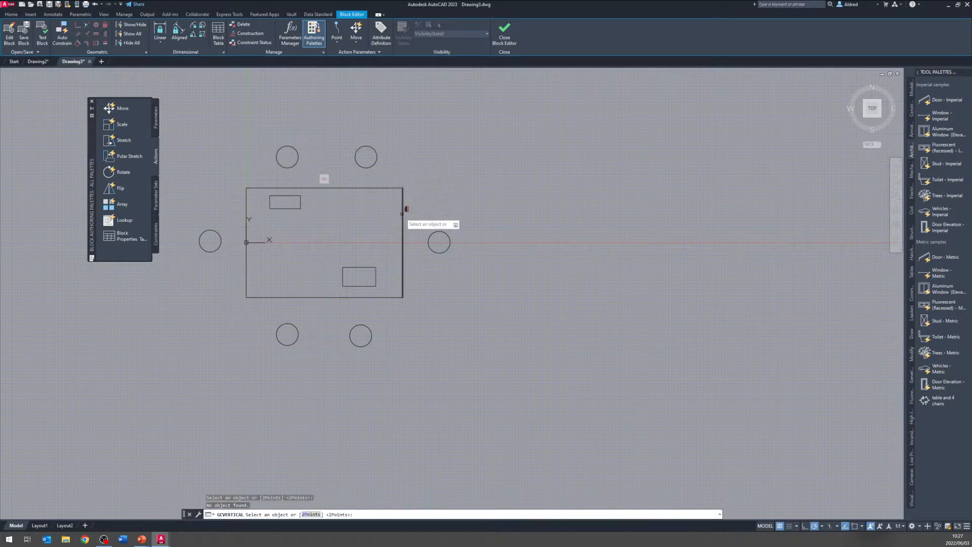
key("Escape")
key("Escape")
Step: Preview stretching the table's upper-right and lower-left corners to test the horizontal and vertical constraints, cancelling each stretch
left_click(425, 213)
left_click(389, 163)
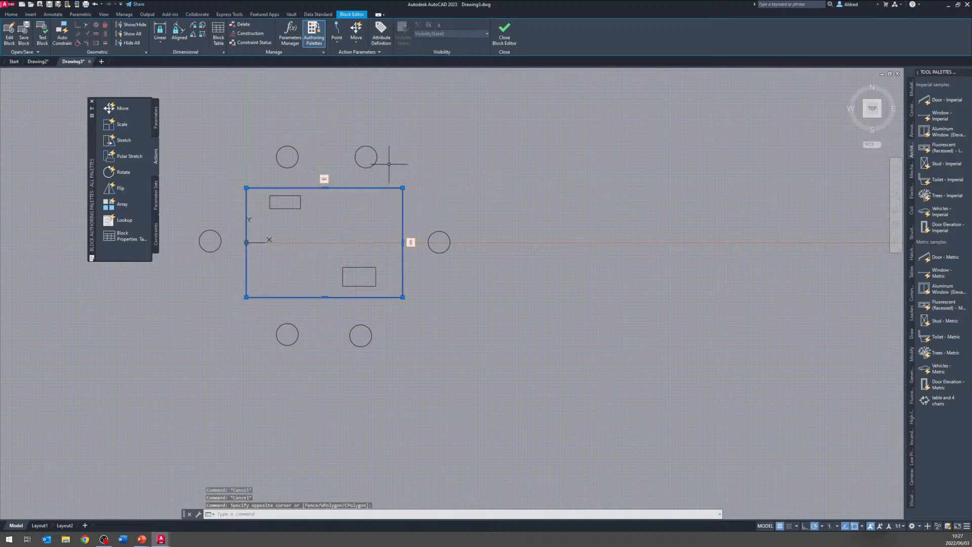
left_click(403, 187)
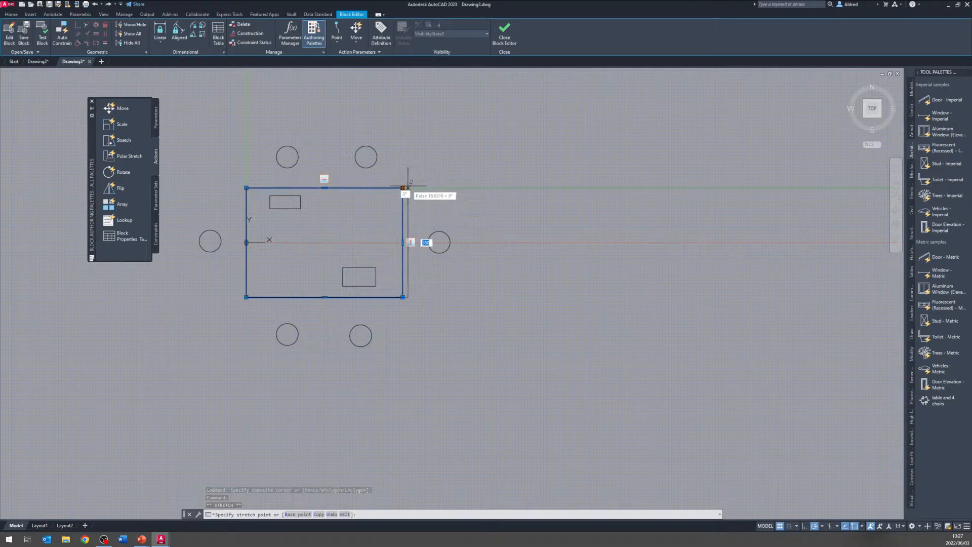
key("Escape")
key("Escape")
middle_click_drag(239, 334, 343, 273)
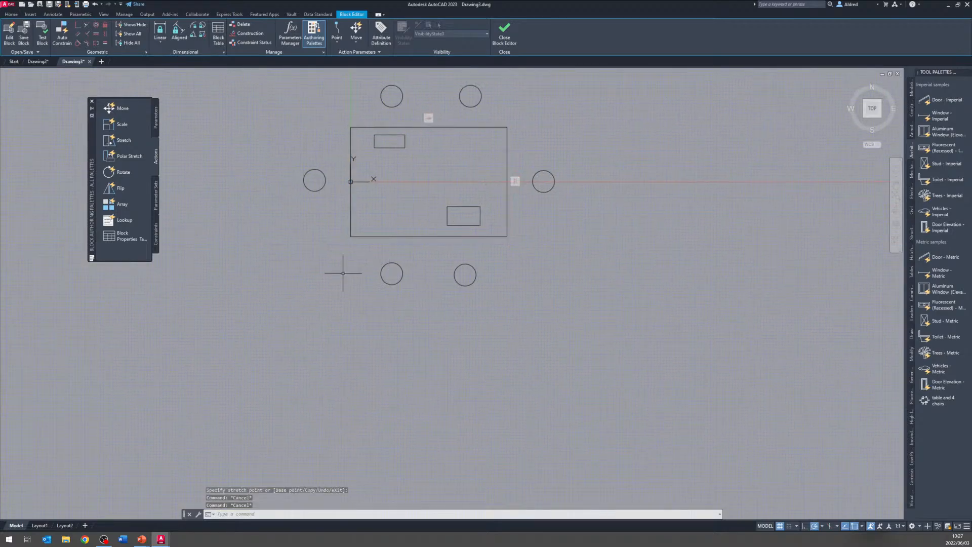
left_click(367, 254)
left_click(326, 213)
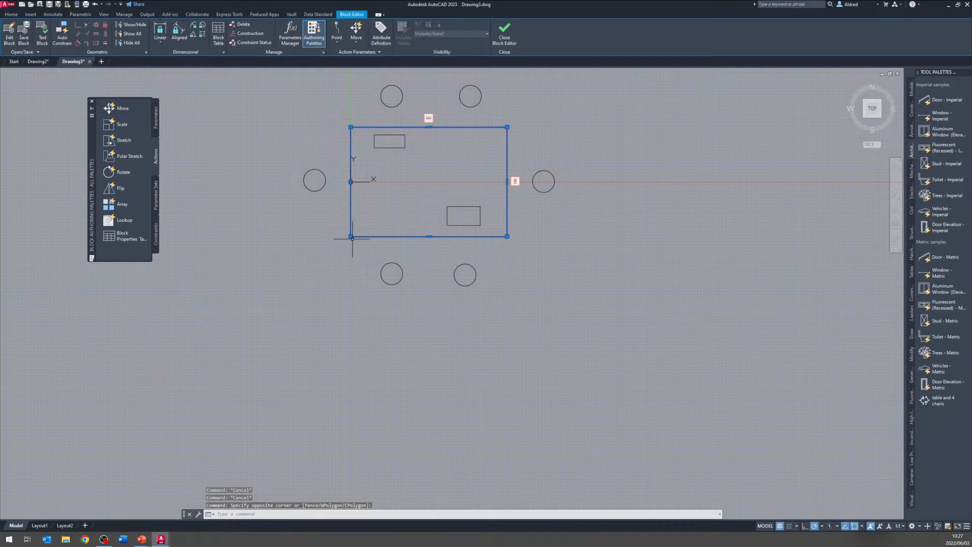
left_click(351, 236)
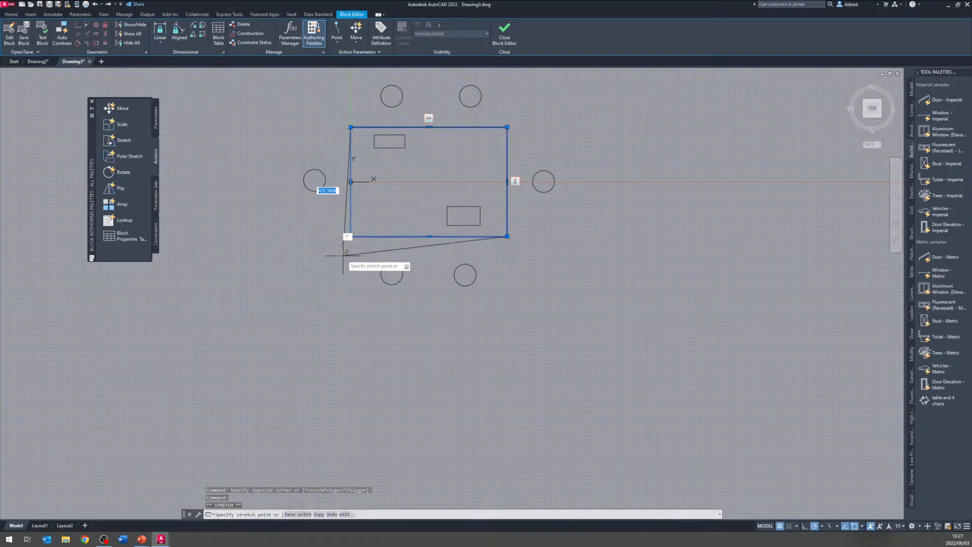
key("Escape")
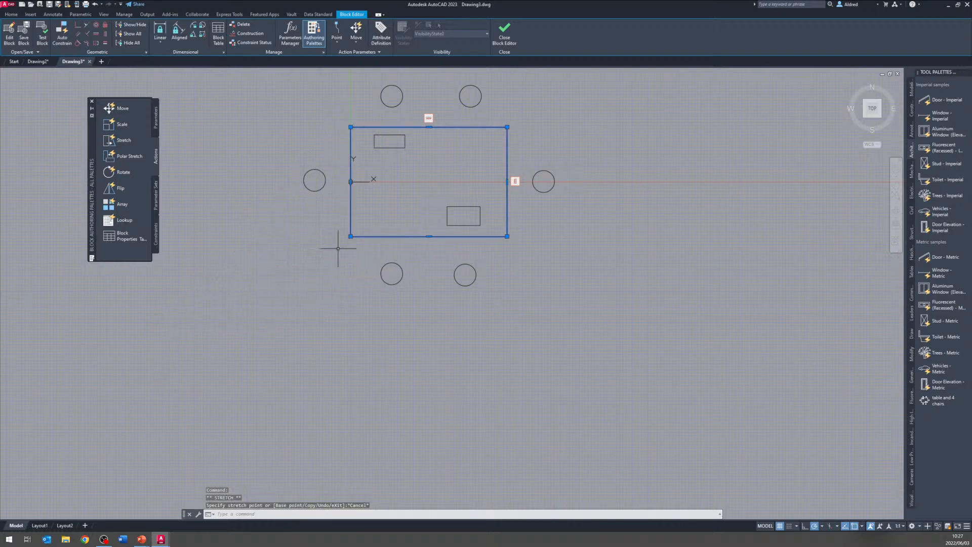
Step: Apply a parallel constraint between the table rectangle's top and bottom edges
left_click(79, 36)
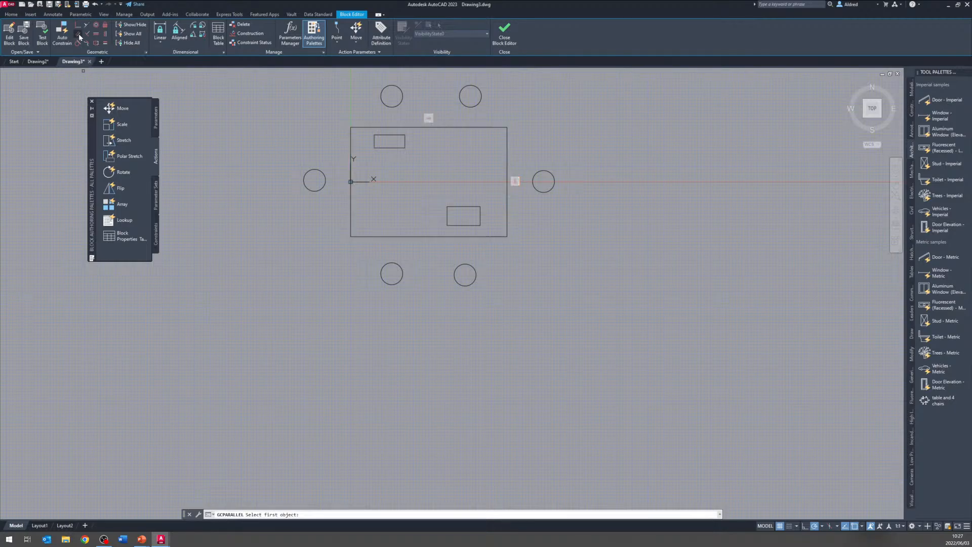
left_click(471, 127)
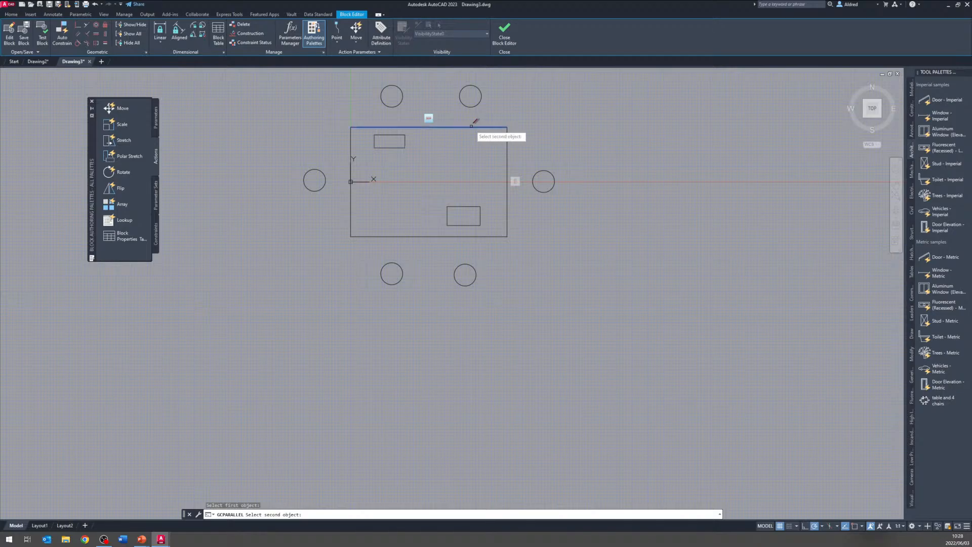
left_click(452, 235)
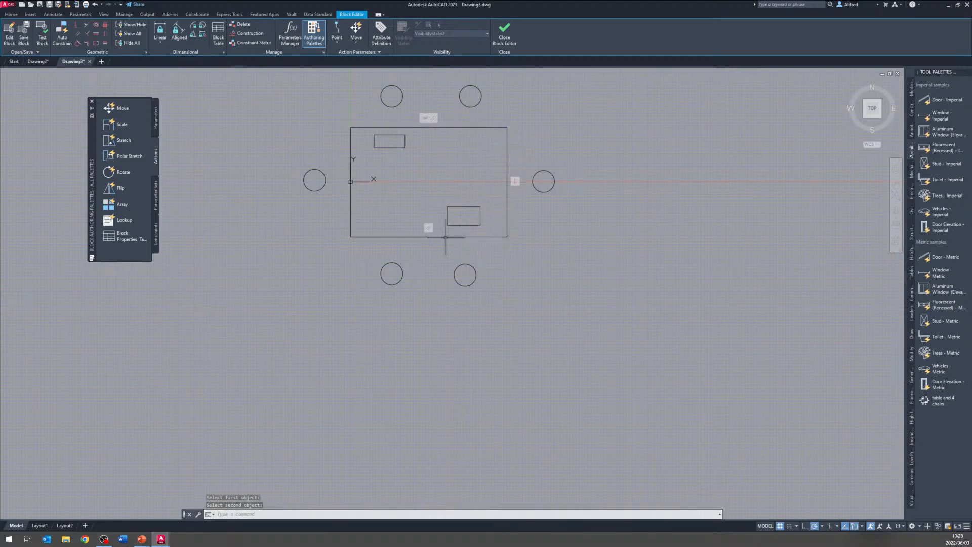
middle_click_drag(389, 213, 393, 209)
key("Escape")
key("Escape")
Step: Test the parallel constraint by previewing a stretch of the table's lower-left corner, and cancel the stretch
left_click(368, 261)
left_click(341, 234)
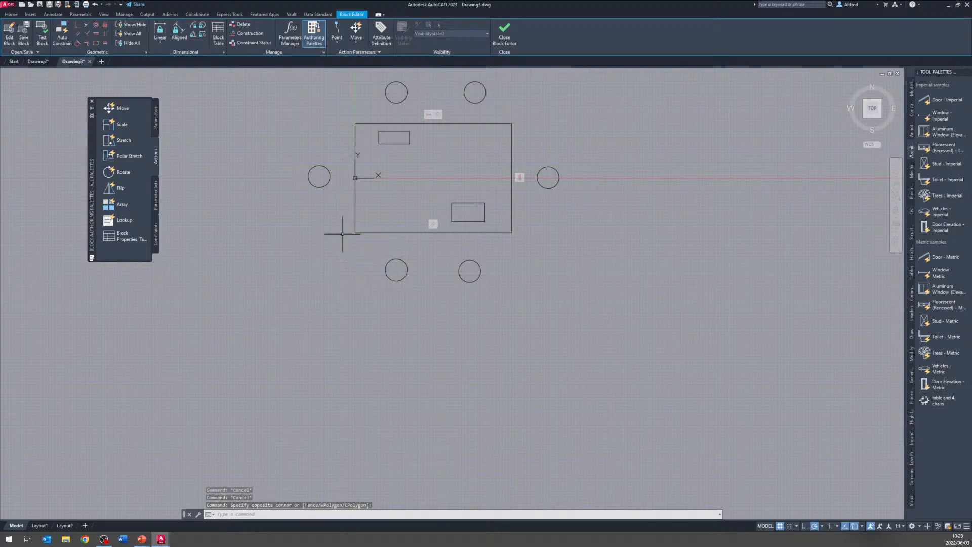
left_click(371, 253)
left_click(359, 232)
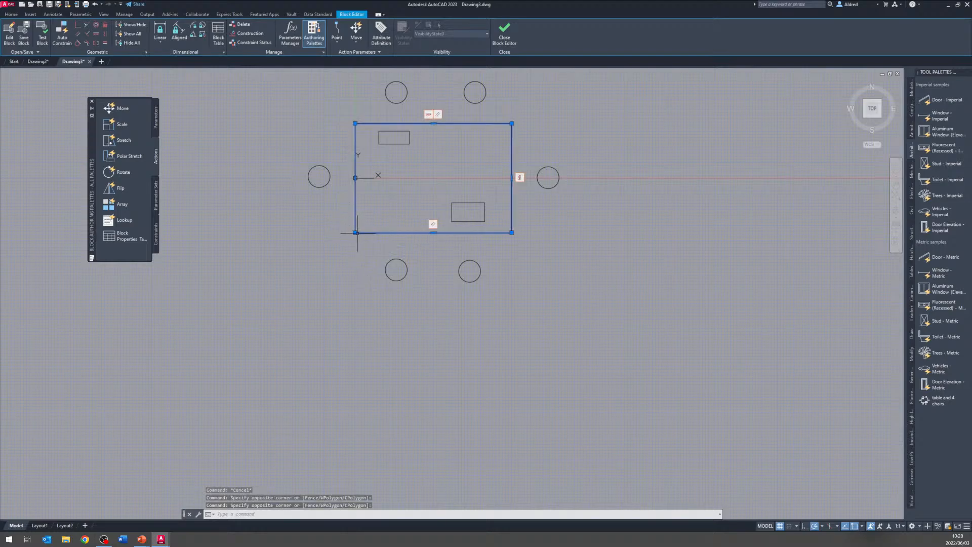
left_click(355, 233)
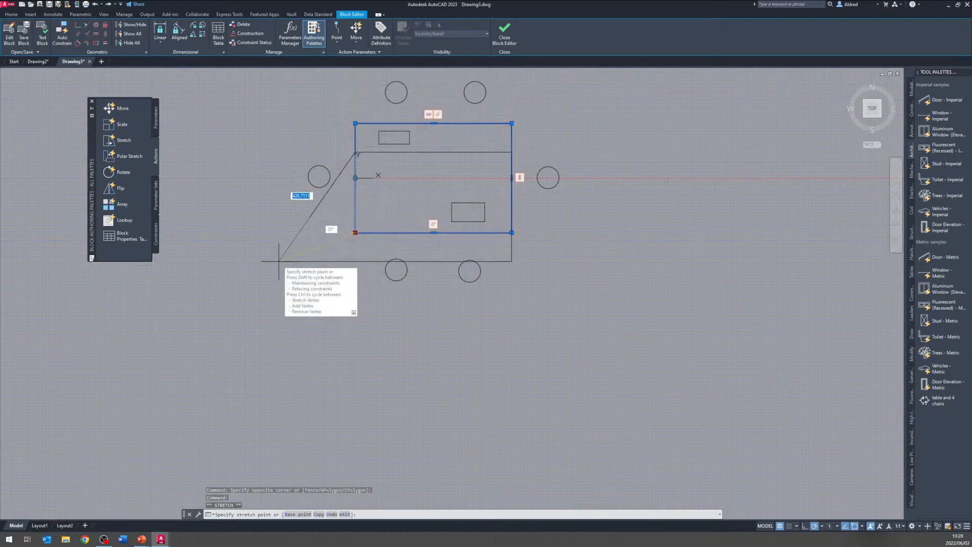
key("Escape")
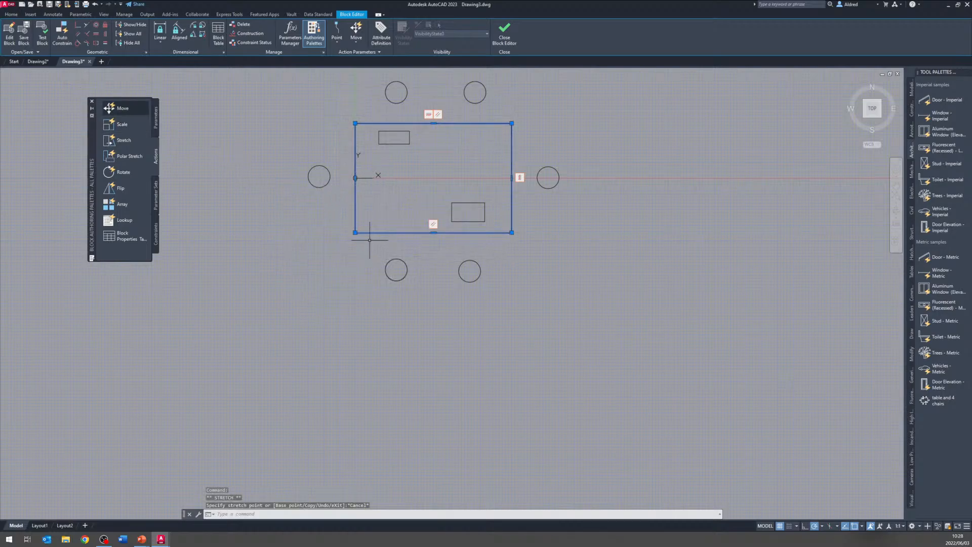
Step: Apply a perpendicular constraint between the table rectangle's bottom edge and left edge
left_click(86, 32)
left_click(393, 228)
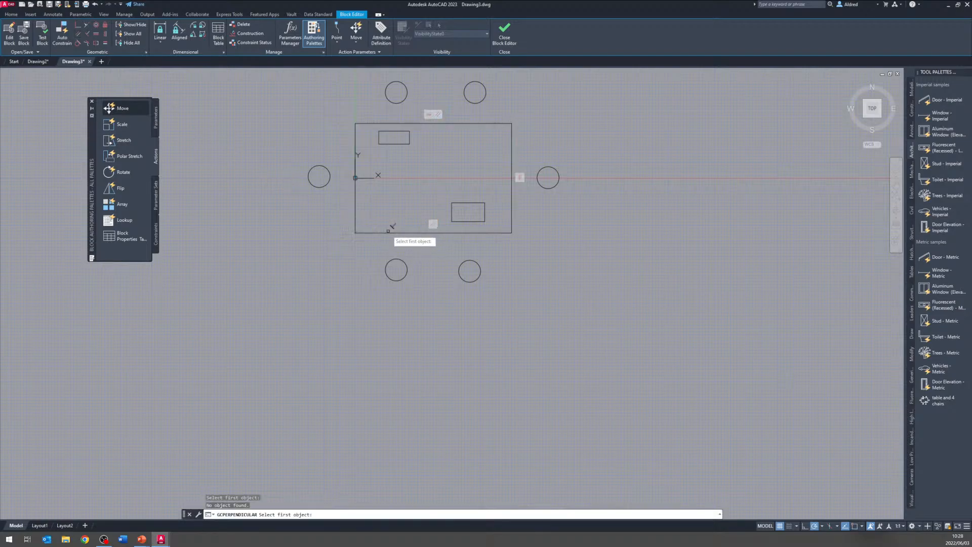
left_click(384, 231)
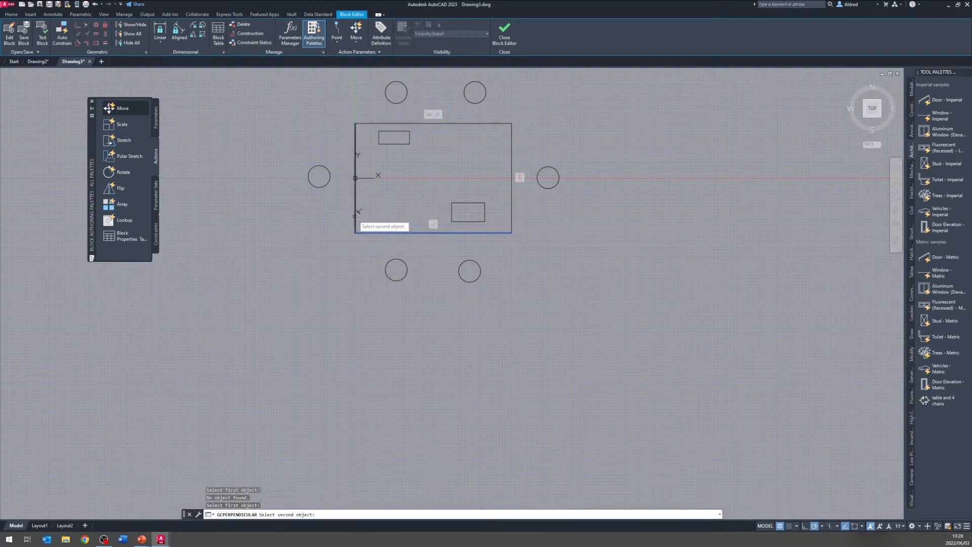
left_click(355, 211)
key("Escape")
key("Escape")
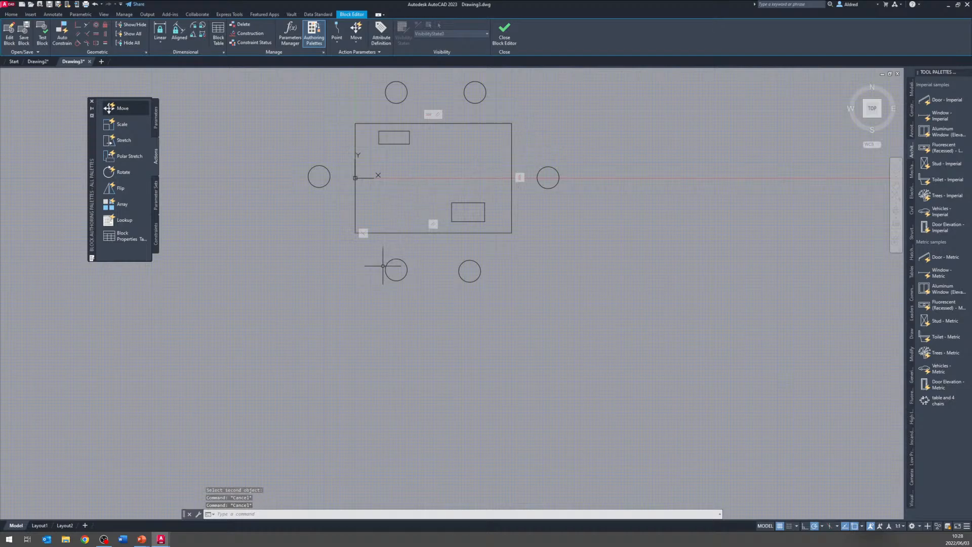
Step: Preview stretching the table's lower-left and upper-right corners to test the full set of constraints, cancelling each stretch
left_click(358, 250)
left_click(331, 217)
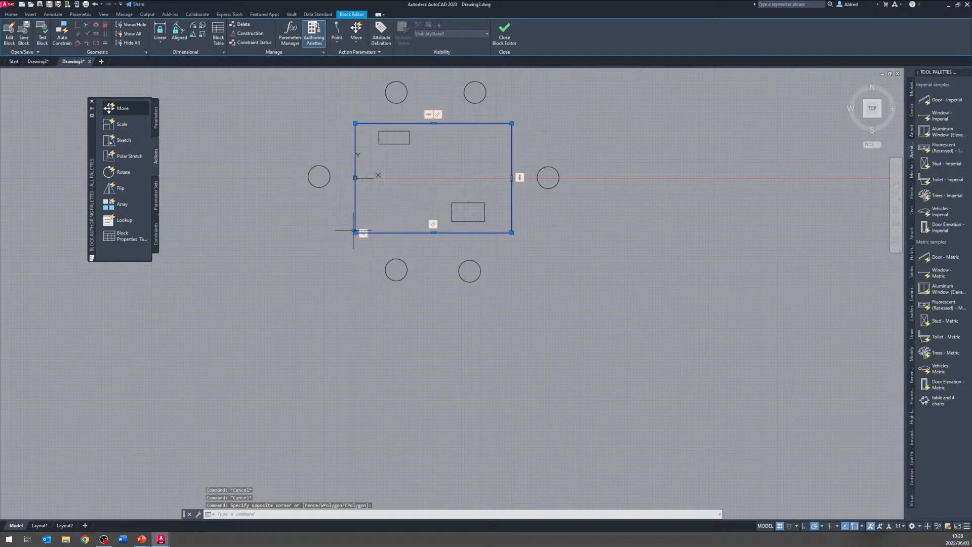
left_click(355, 233)
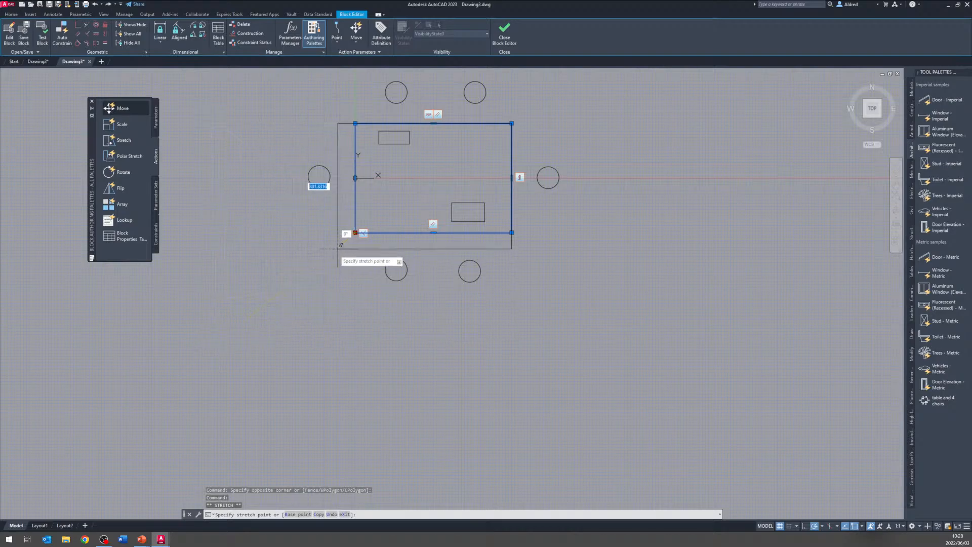
key("Escape")
left_click(524, 125)
left_click(505, 112)
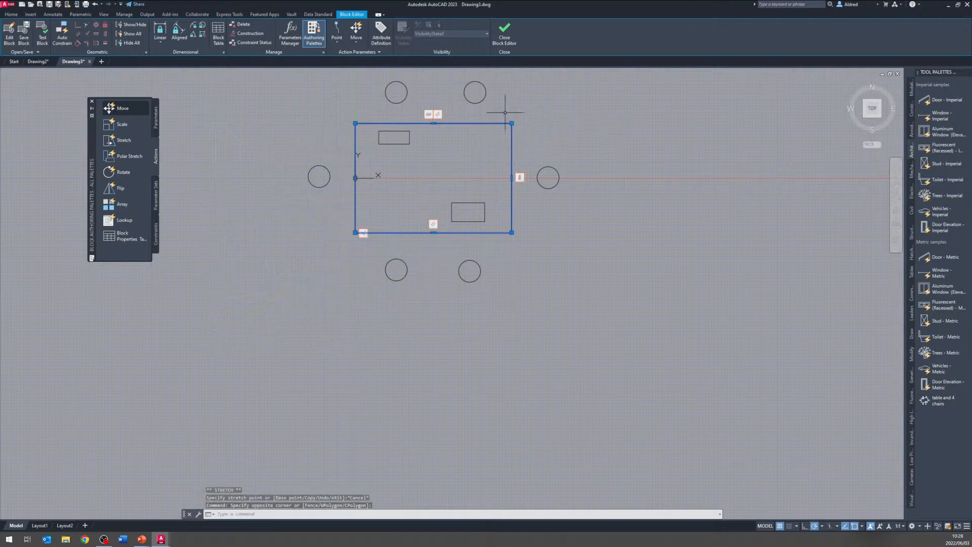
left_click(512, 123)
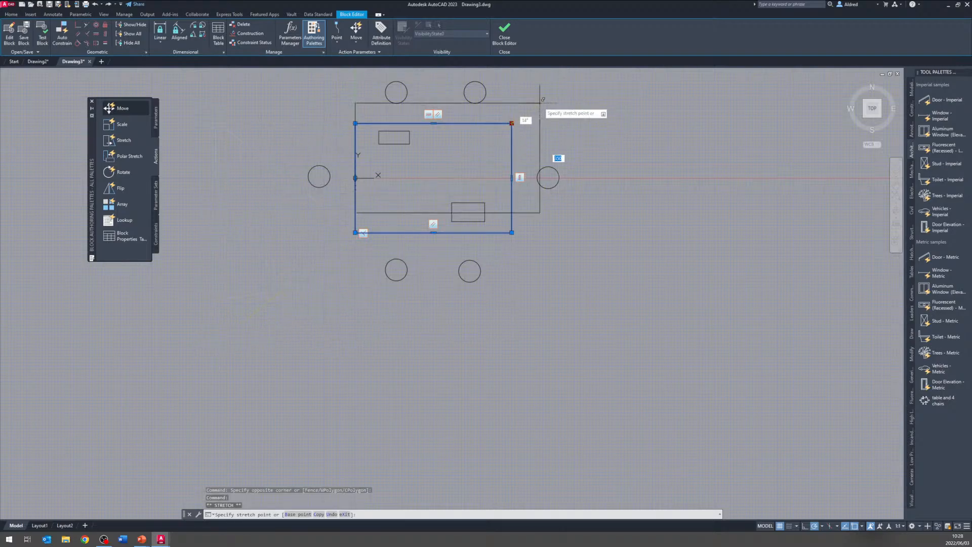
key("Escape")
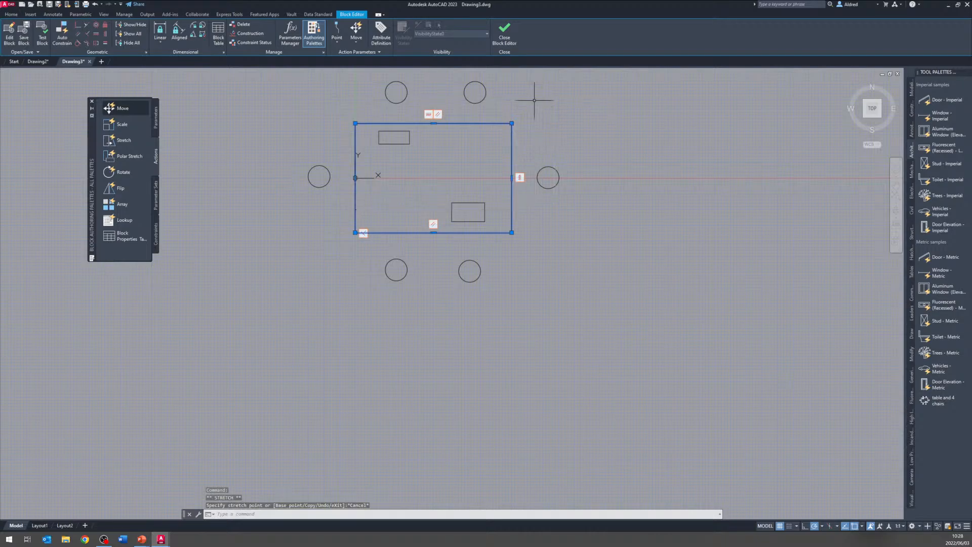
middle_click_drag(525, 164, 448, 204)
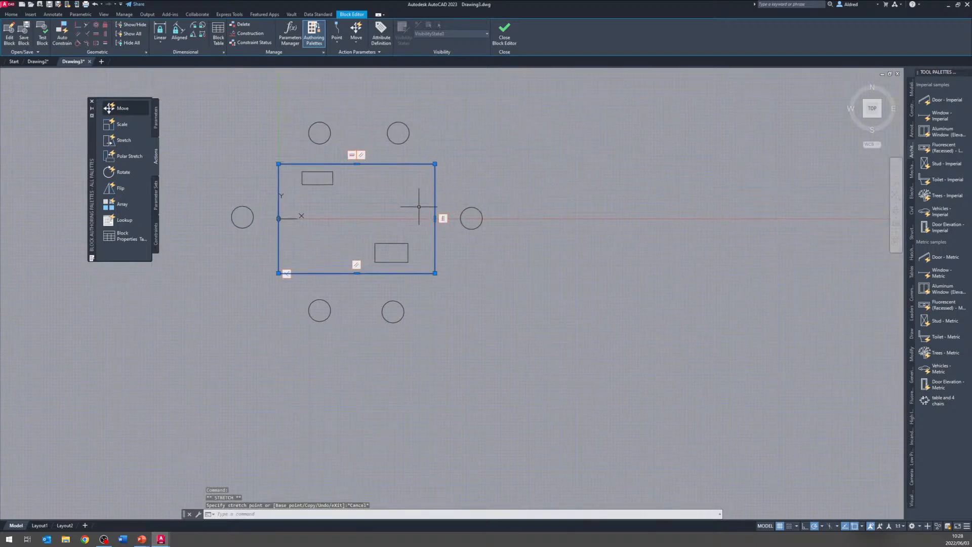
middle_click_drag(353, 186, 348, 177)
key("Escape")
key("Escape")
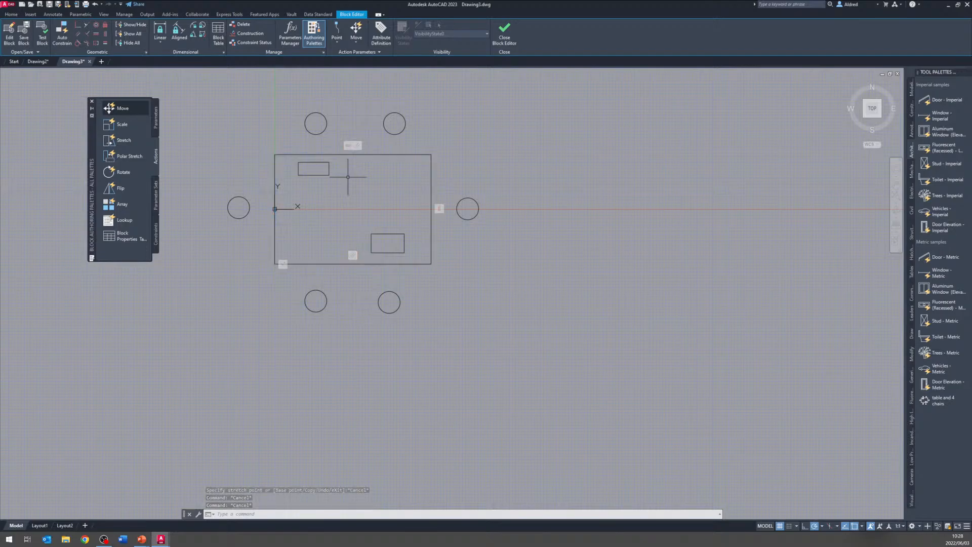
Step: Select the table rectangle, inspect the edge dimensions at its lower-right corner grip, and clear the selection
left_click(451, 284)
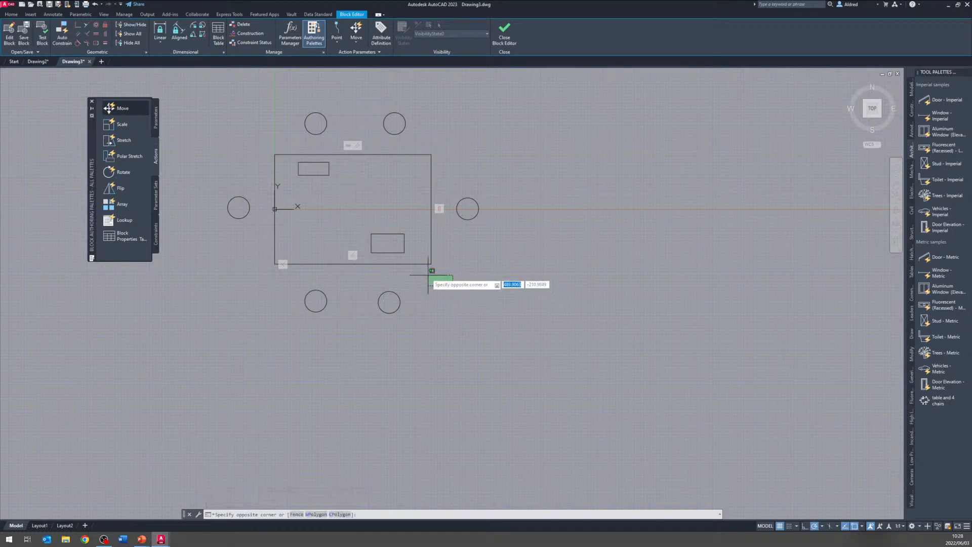
left_click(425, 262)
mouse_move(431, 264)
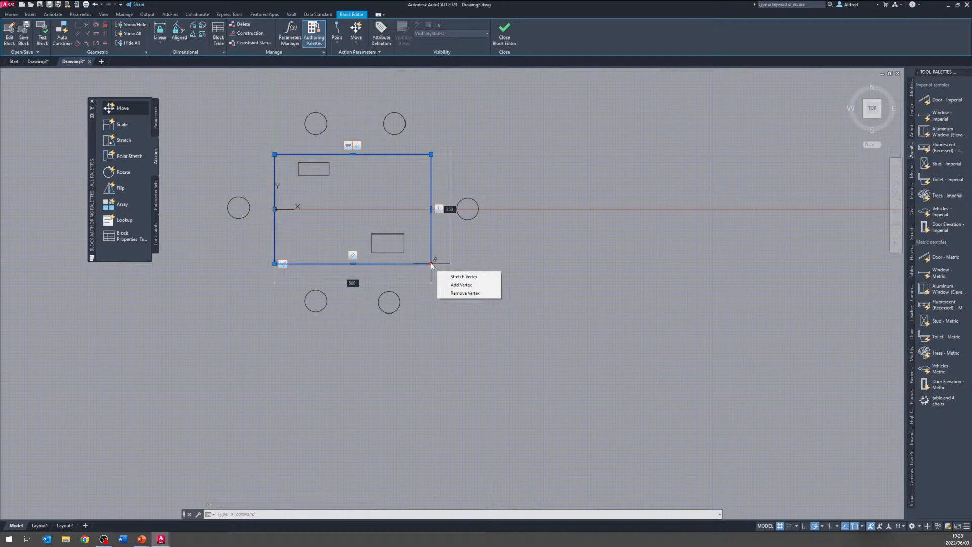
key("Escape")
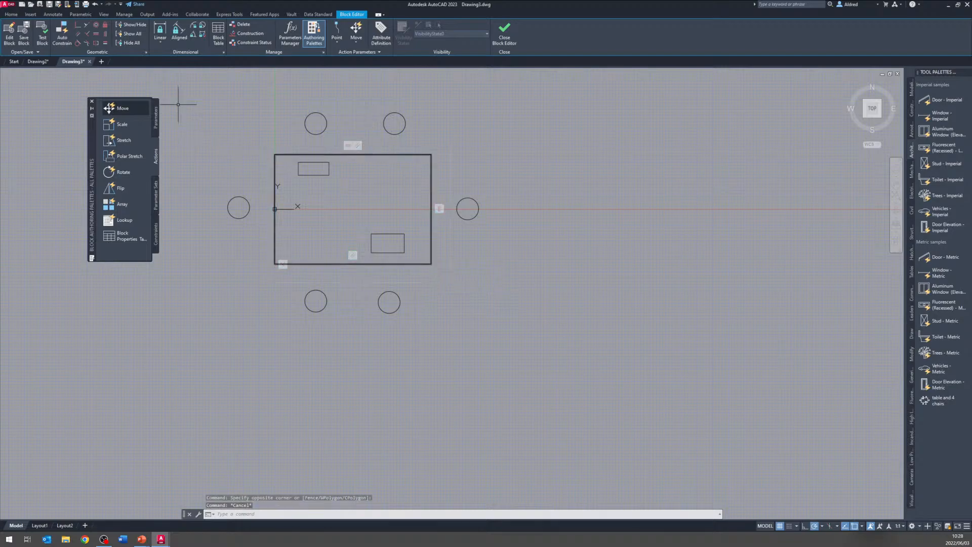
Step: Add a linear parameter along the table's bottom edge from its lower-left to its lower-right corner, with the label just below the edge
left_click(157, 121)
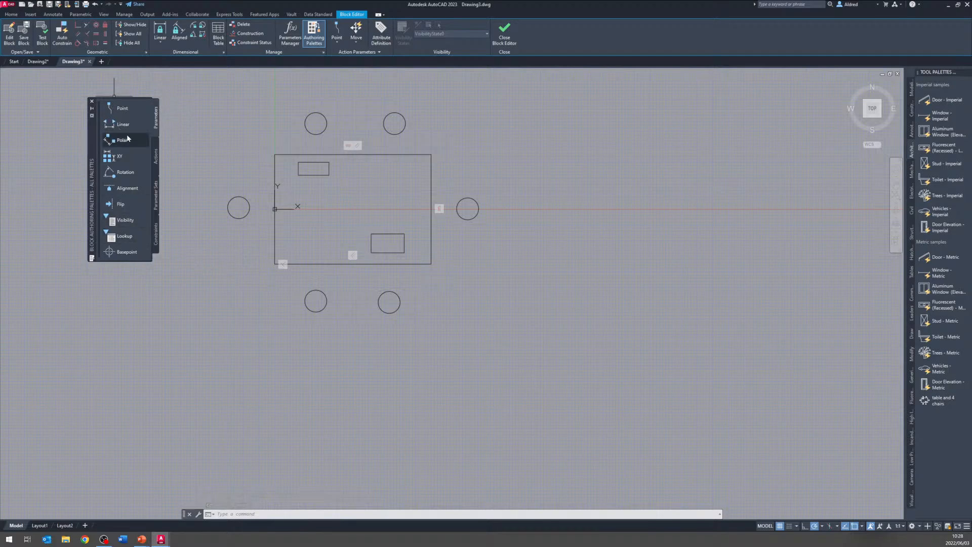
left_click(156, 154)
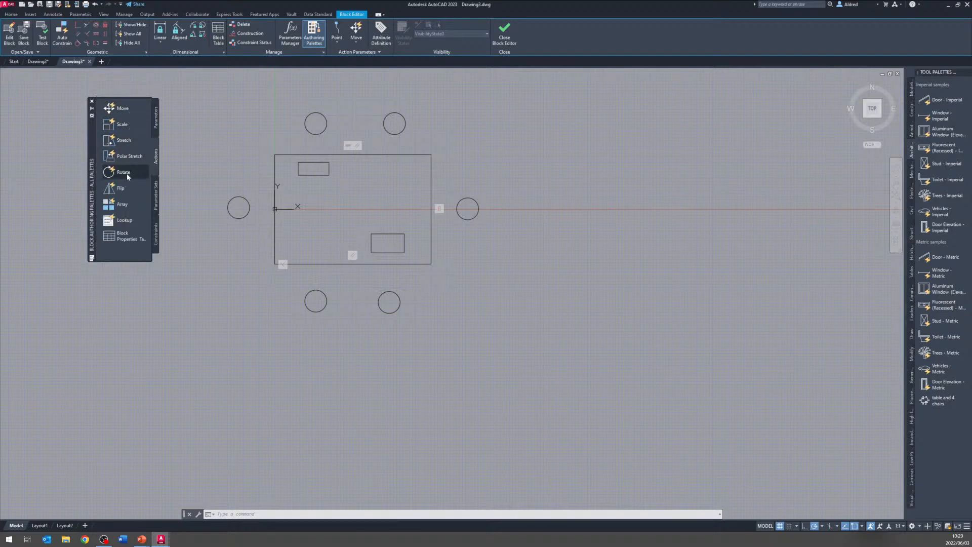
left_click(157, 119)
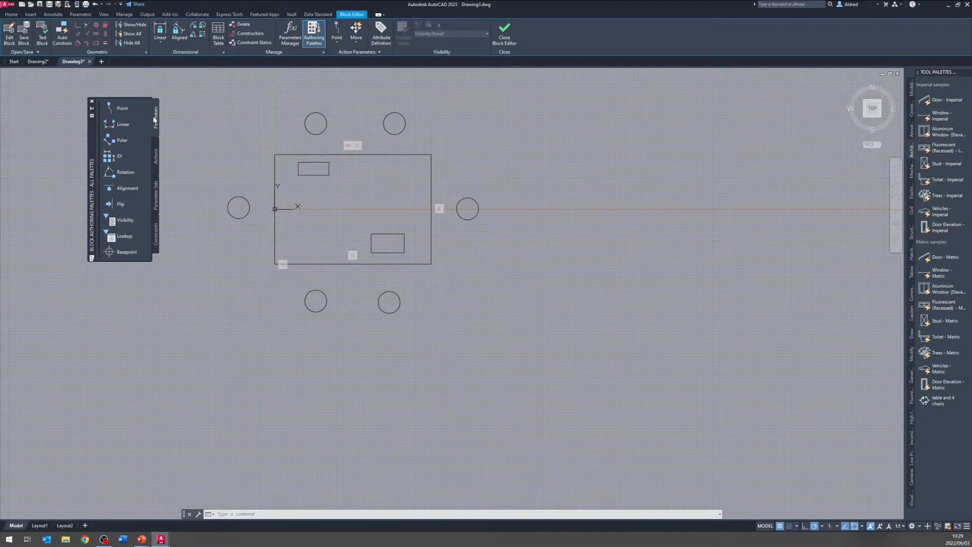
left_click(117, 126)
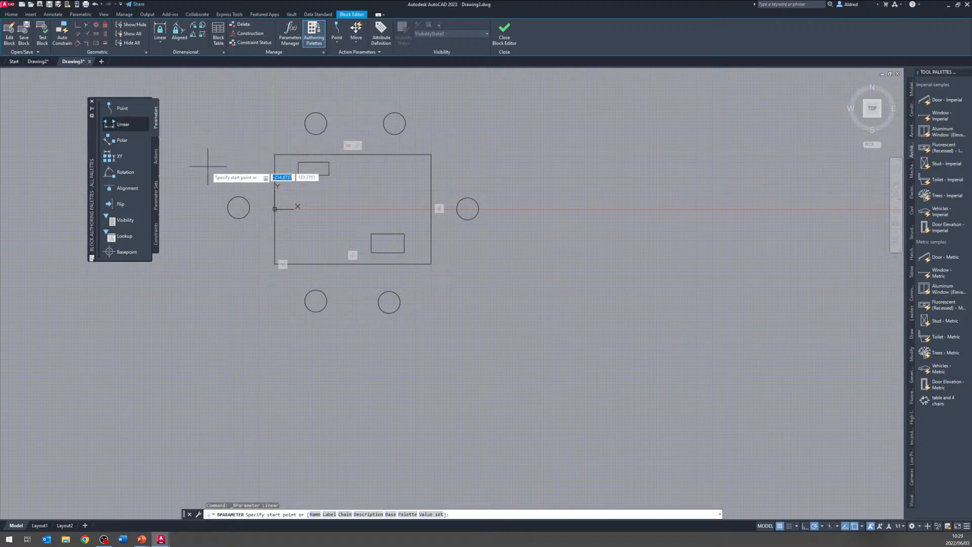
left_click(274, 264)
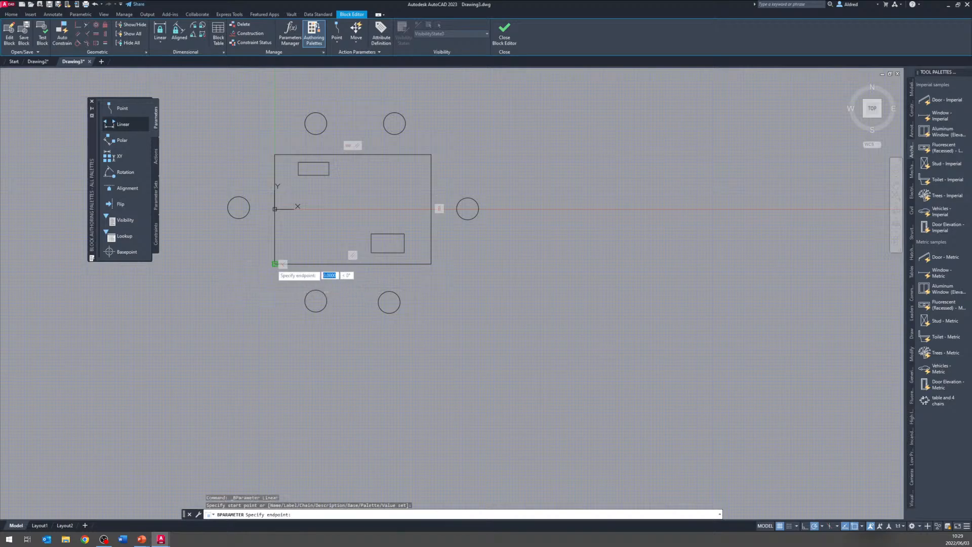
left_click(430, 264)
left_click(359, 280)
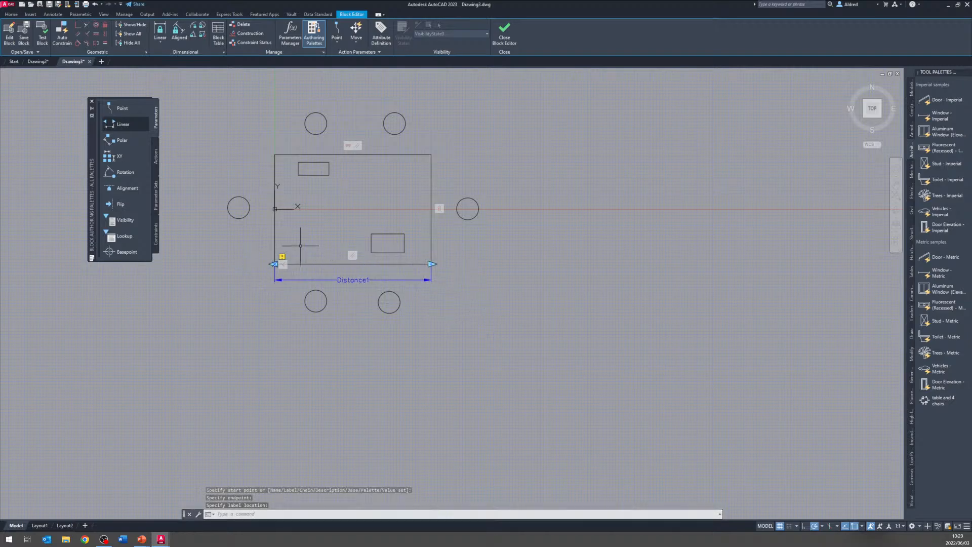
mouse_move(342, 322)
middle_mouse_down()
mouse_move(337, 341)
mouse_move(364, 331)
middle_mouse_up()
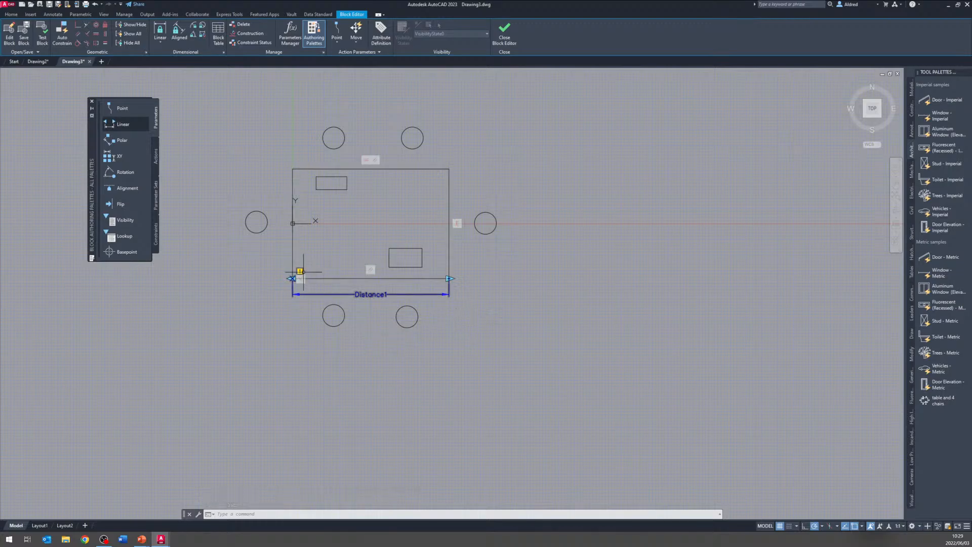
key("Escape")
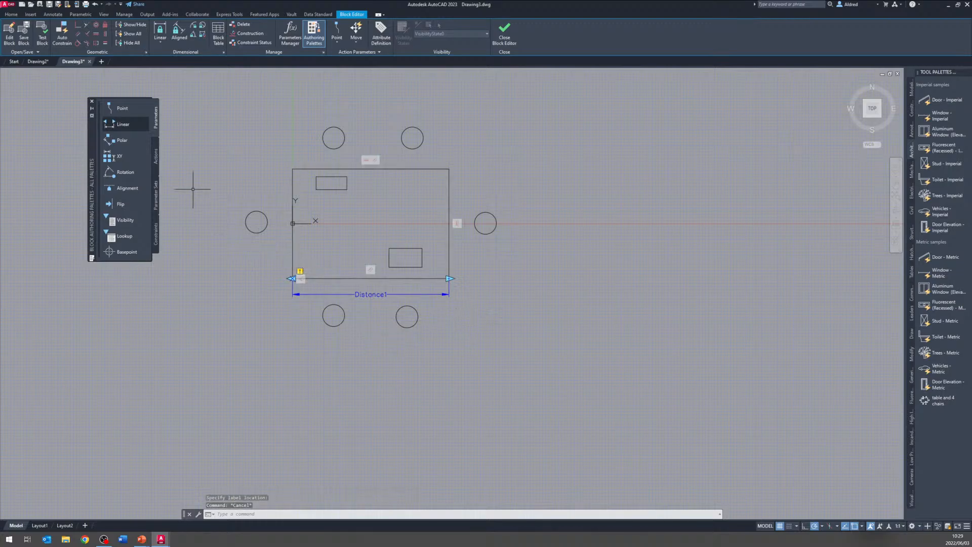
Step: Add a Stretch action to the linear parameter's right endpoint, with the frame and selection covering the table's right half, inner rectangle and three right-hand chairs
left_click(156, 161)
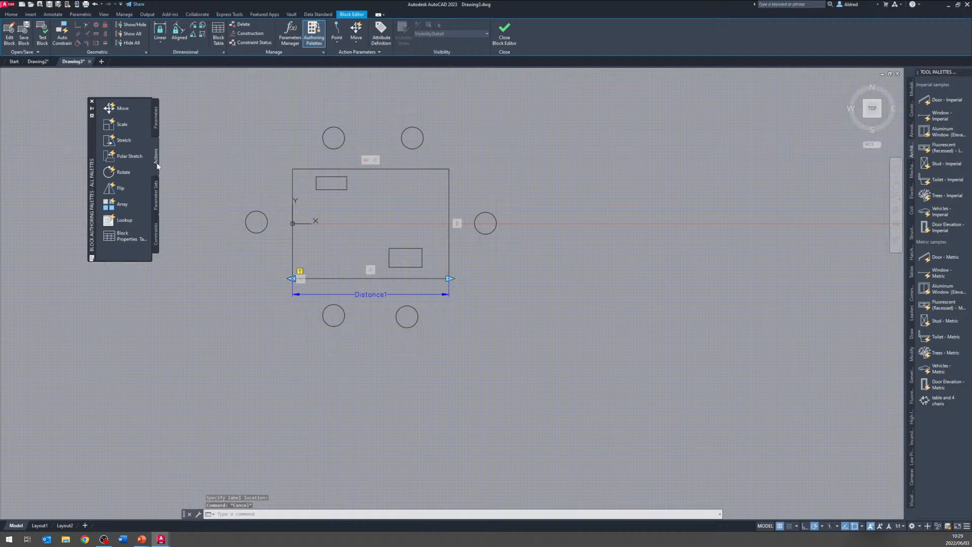
left_click(127, 142)
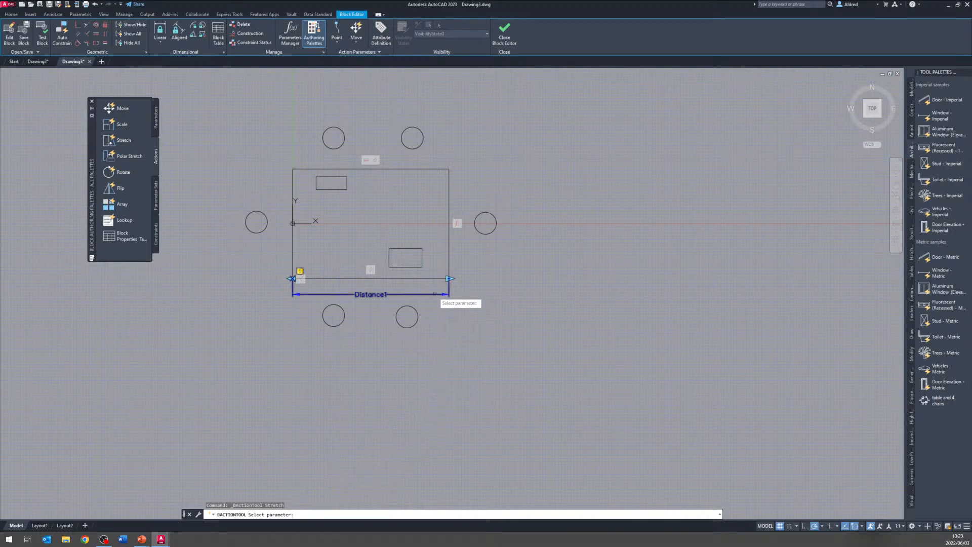
left_click(436, 291)
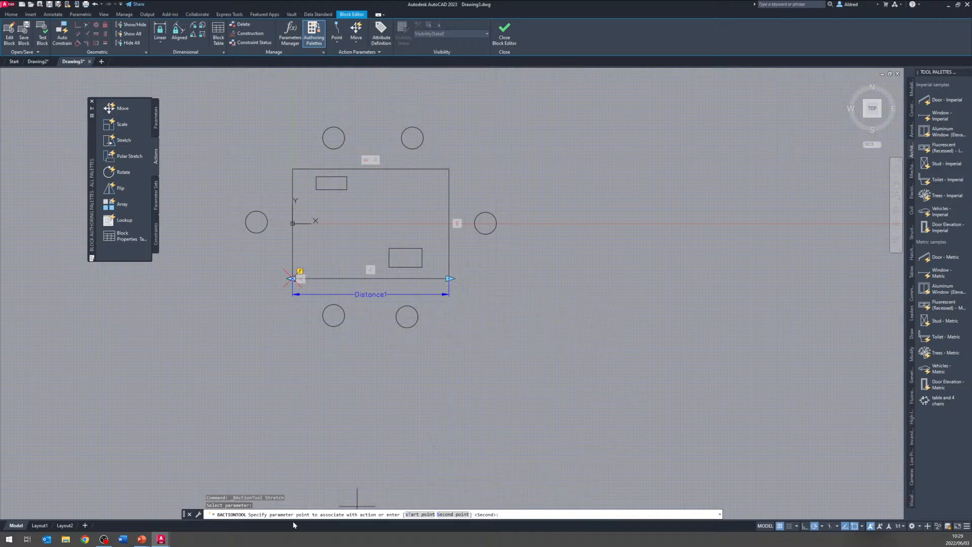
left_click(449, 278)
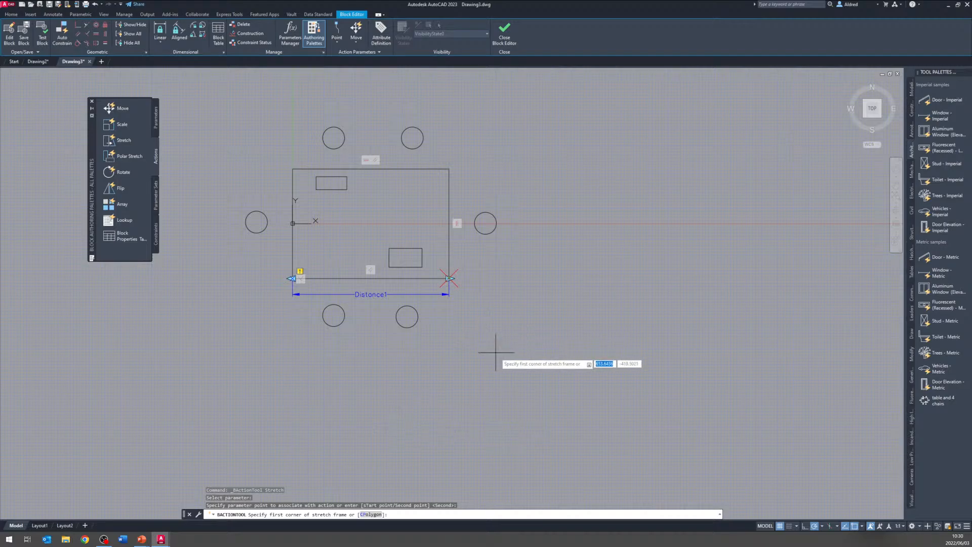
left_click(537, 353)
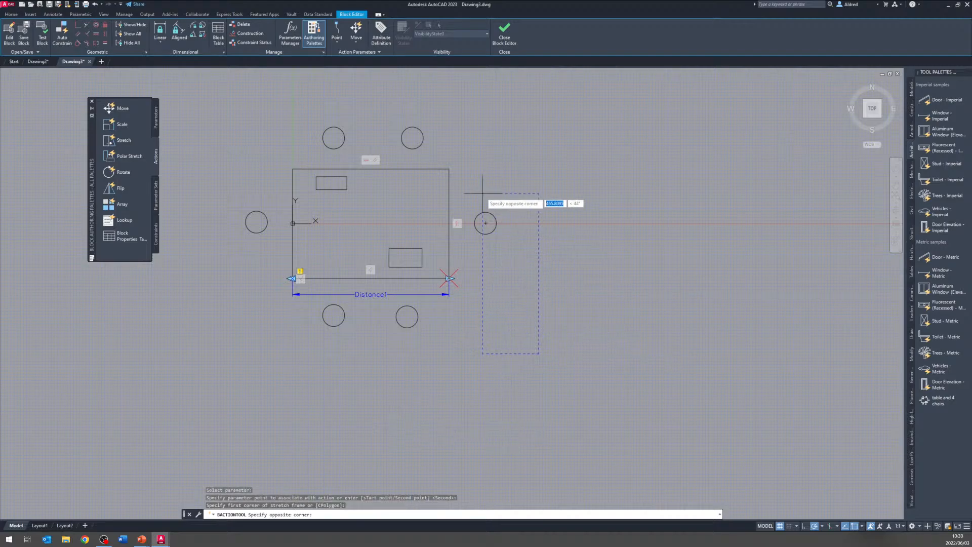
left_click(361, 94)
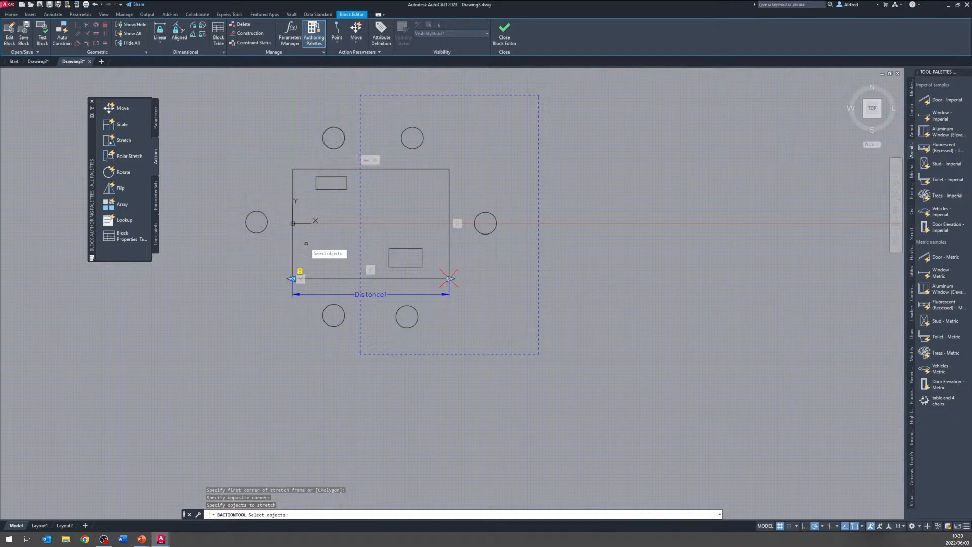
left_click(532, 347)
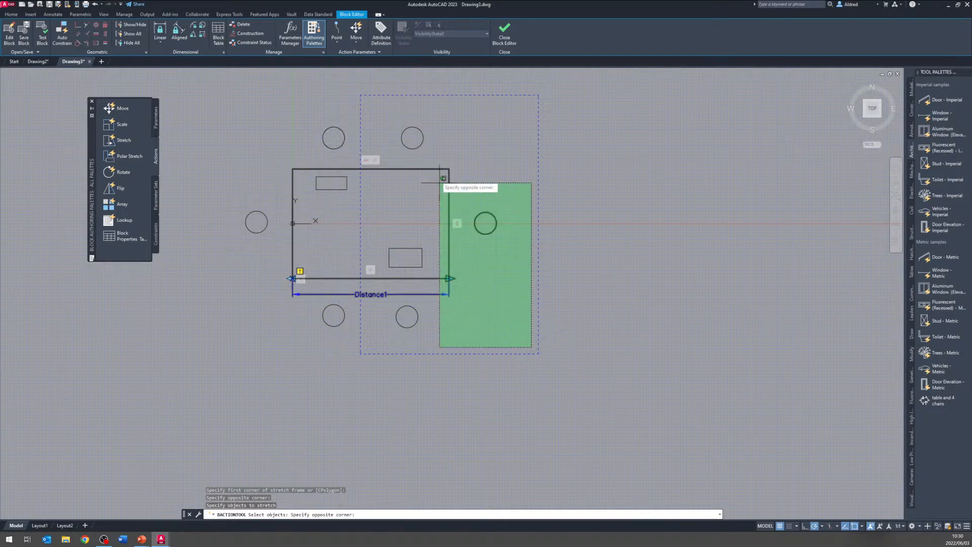
left_click(373, 109)
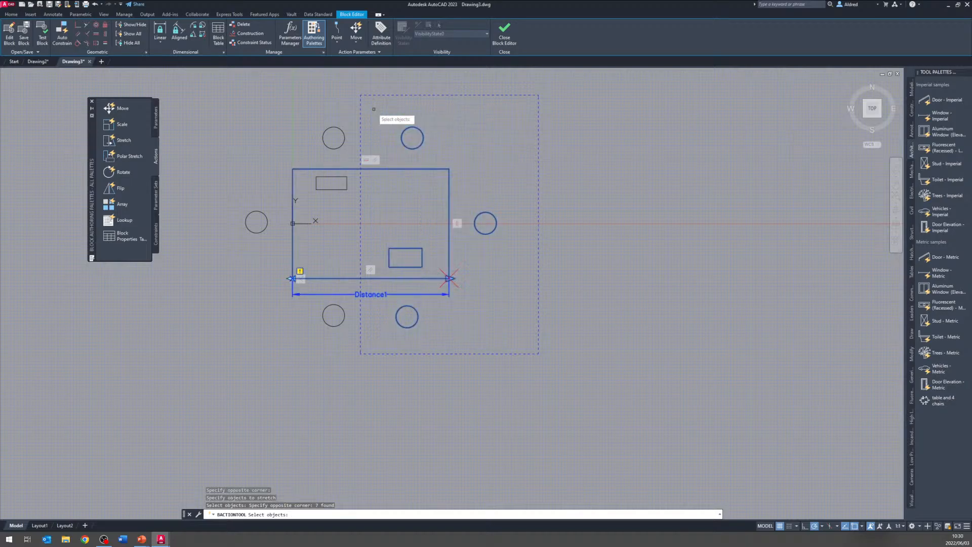
key("Return")
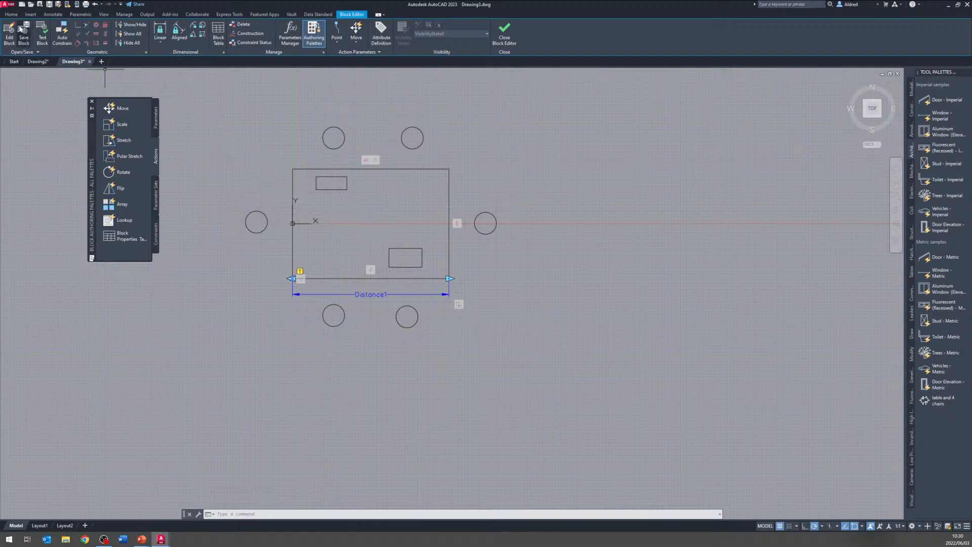
Step: Test the block by stretching the table to the right from its lower-right grip, and undo the stretch
left_click(43, 33)
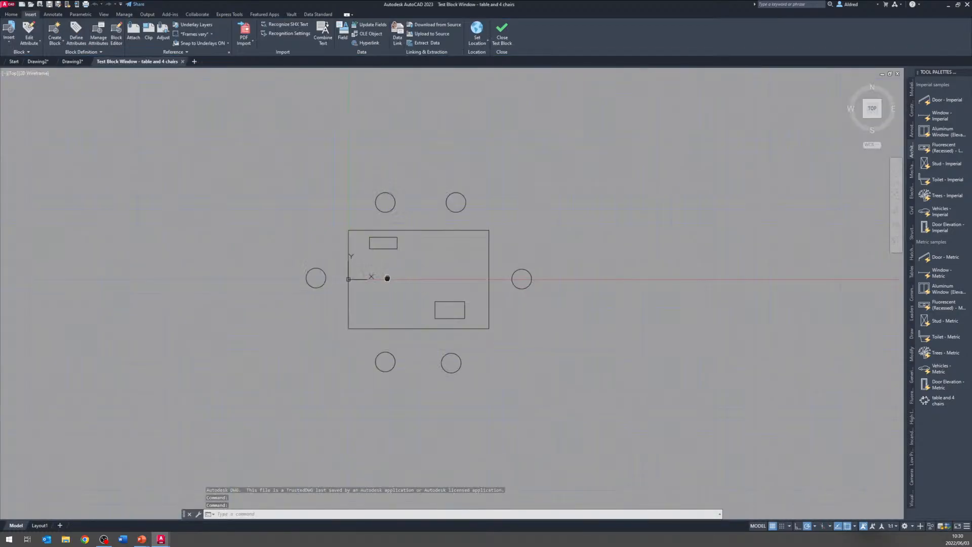
left_click(443, 334)
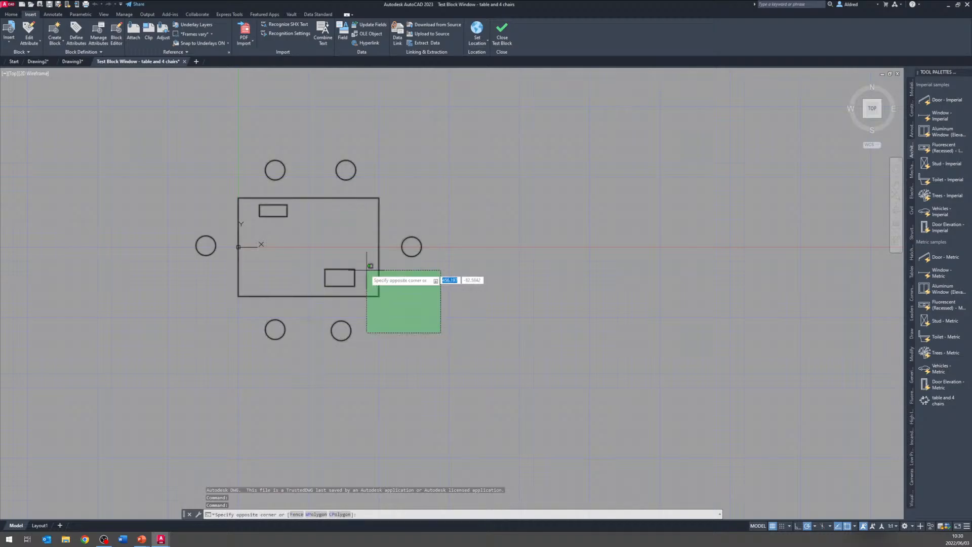
left_click(368, 270)
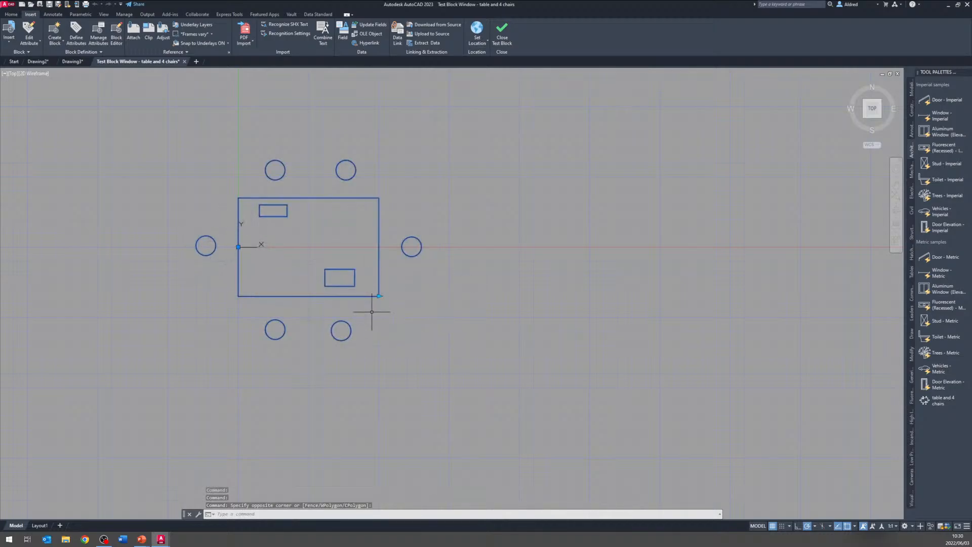
left_click(379, 296)
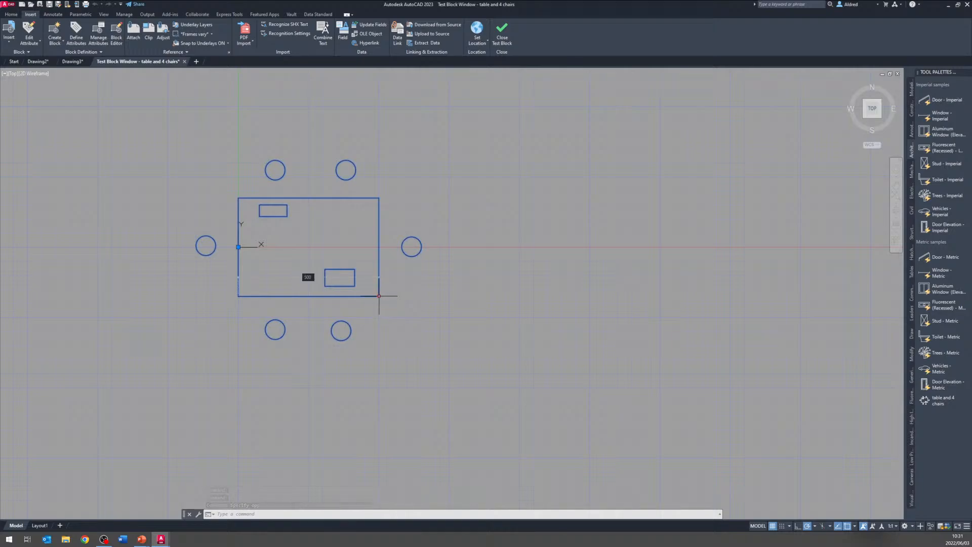
left_click(500, 301)
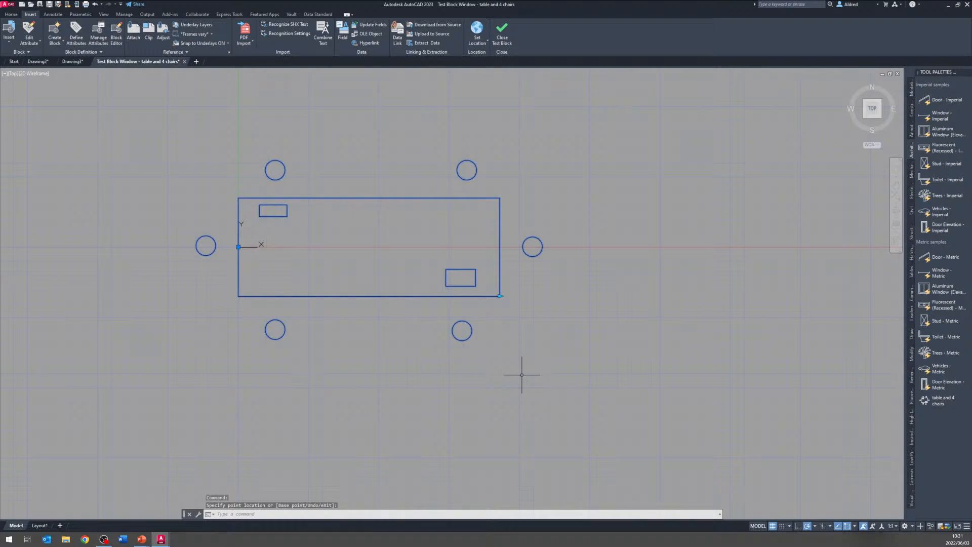
key("ctrl+z")
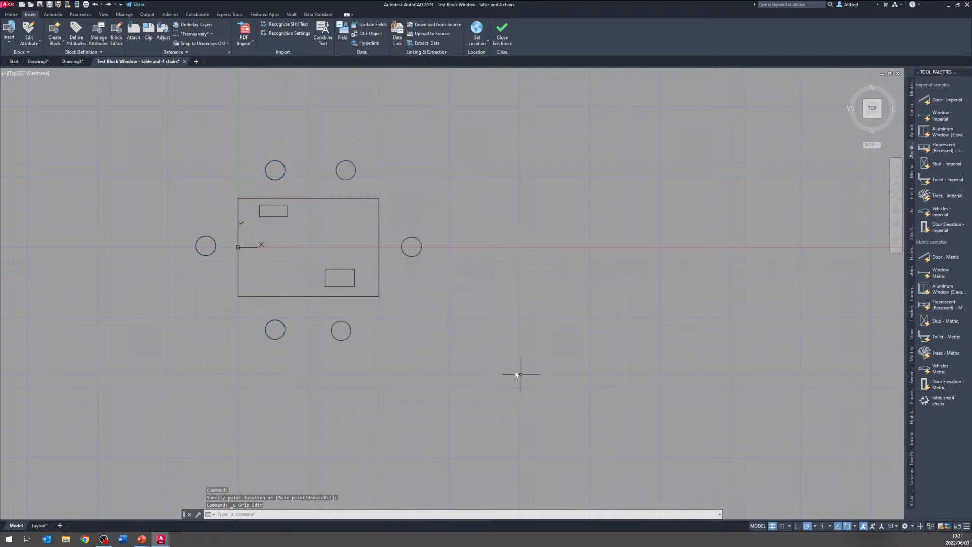
Step: Preview another stretch from the table's lower-right grip, cancel it, and close the test block window
left_click(419, 308)
left_click(380, 293)
left_click(380, 295)
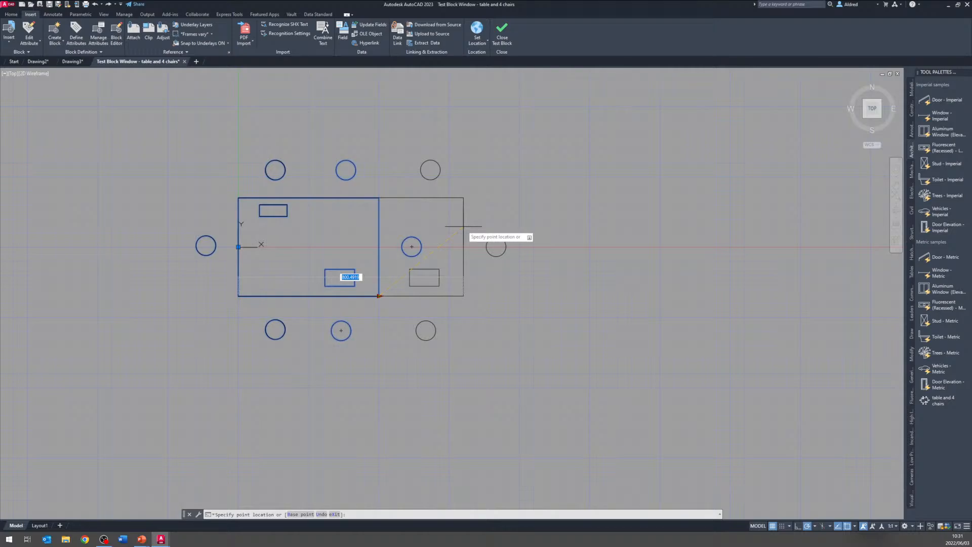
key("Escape")
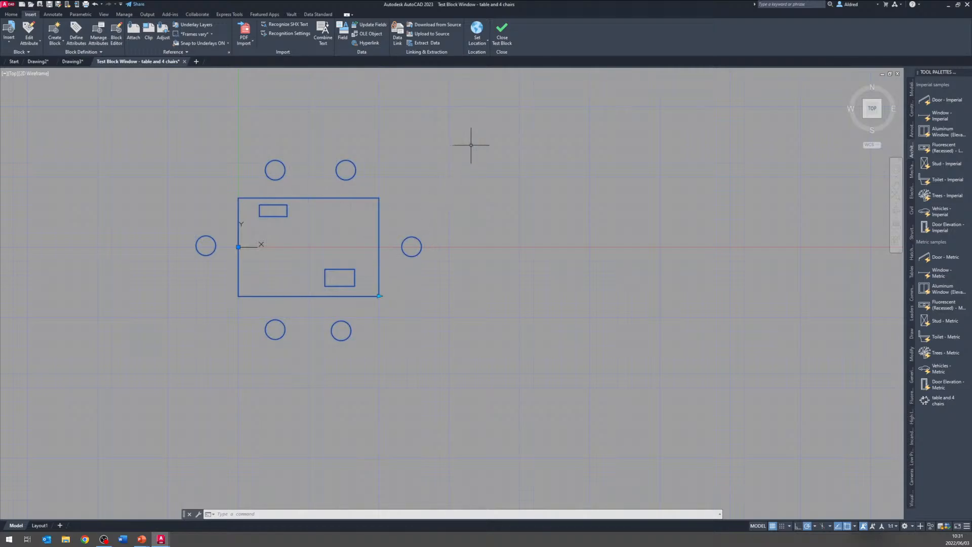
left_click(508, 28)
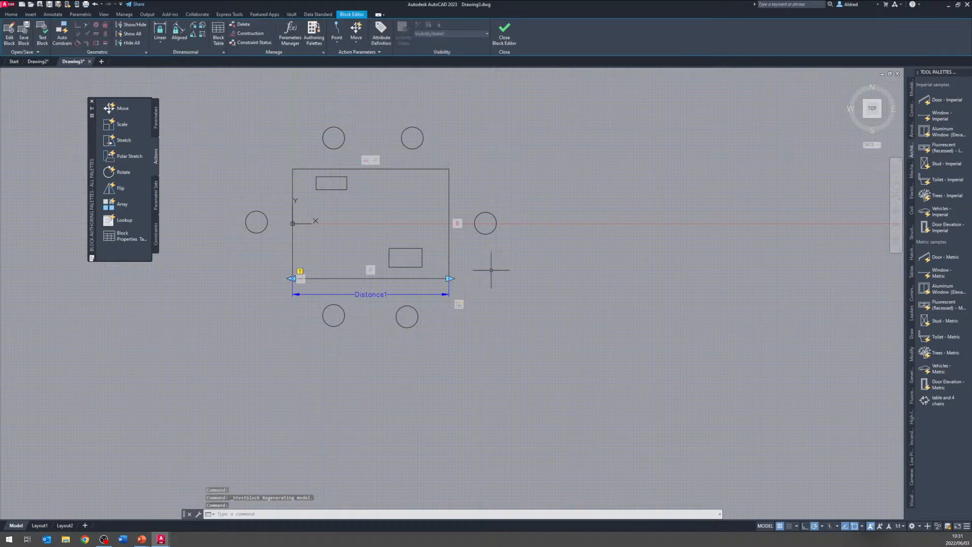
Step: Show the properties of the linear parameter below the table and set its distance type to List
type("properti")
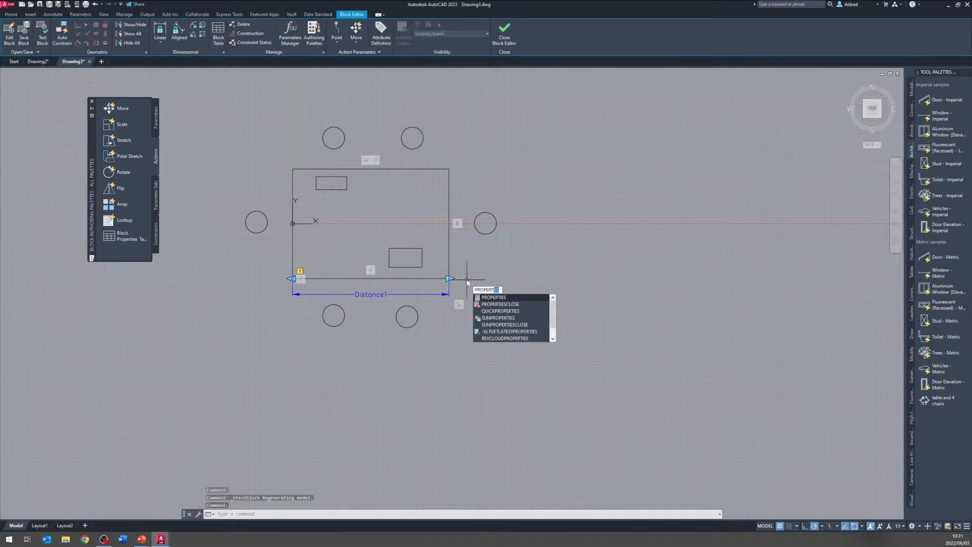
key("Return")
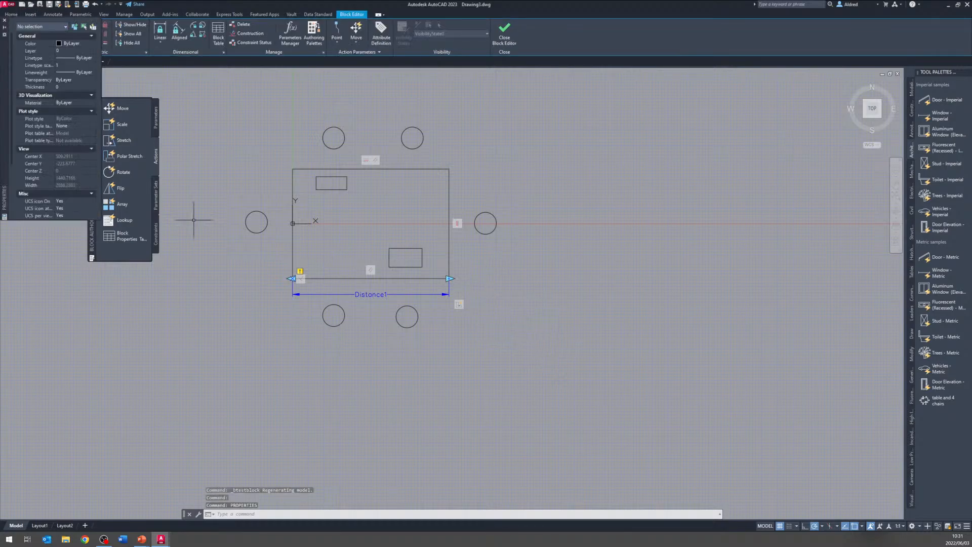
left_click(432, 295)
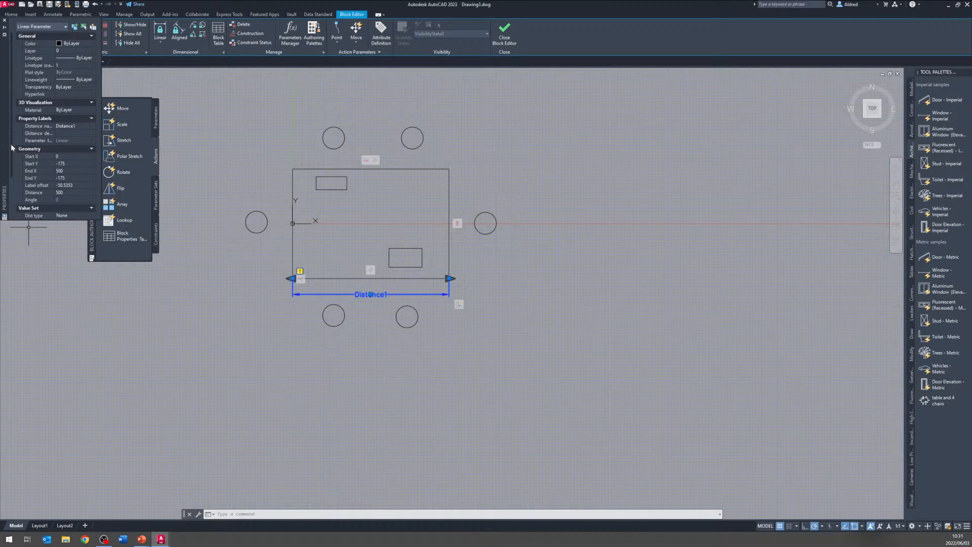
left_click_drag(11, 148, 17, 217)
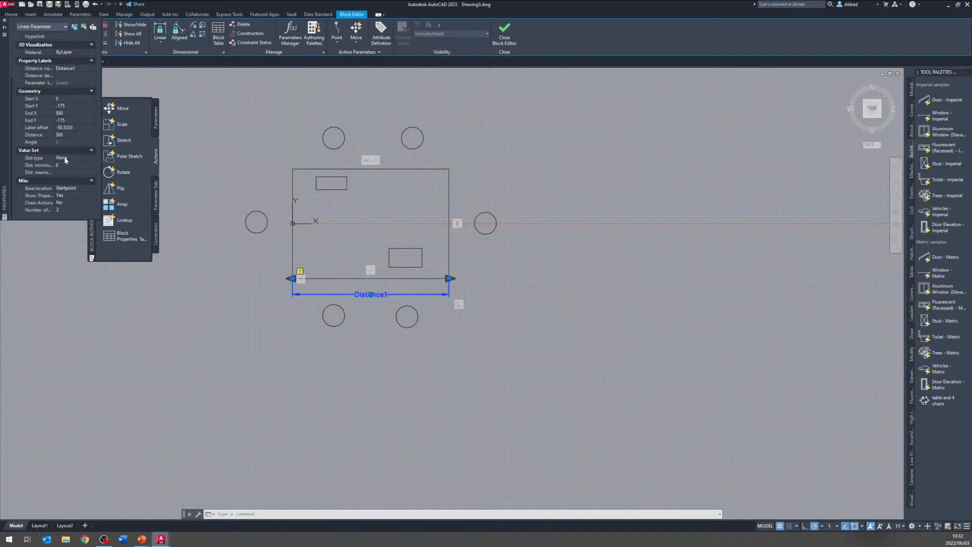
left_click(84, 157)
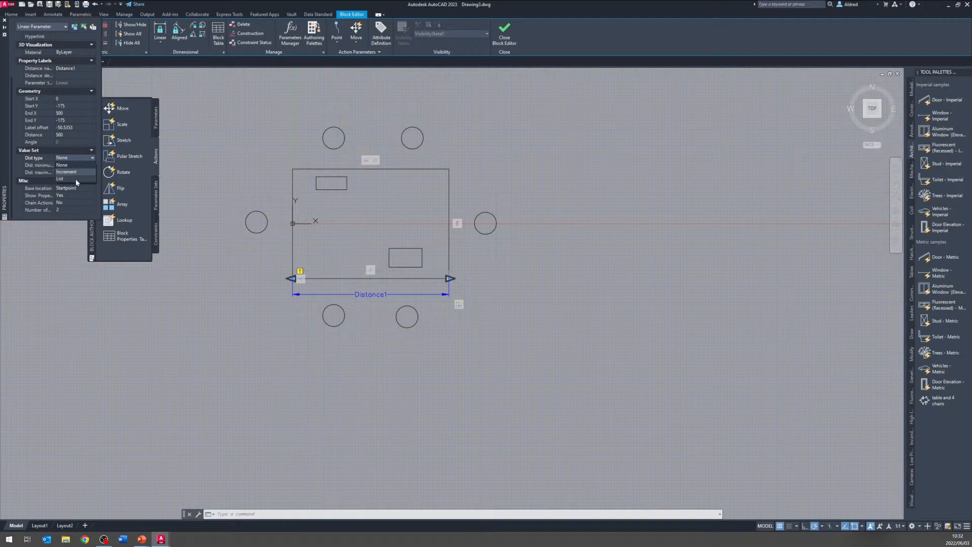
left_click(76, 179)
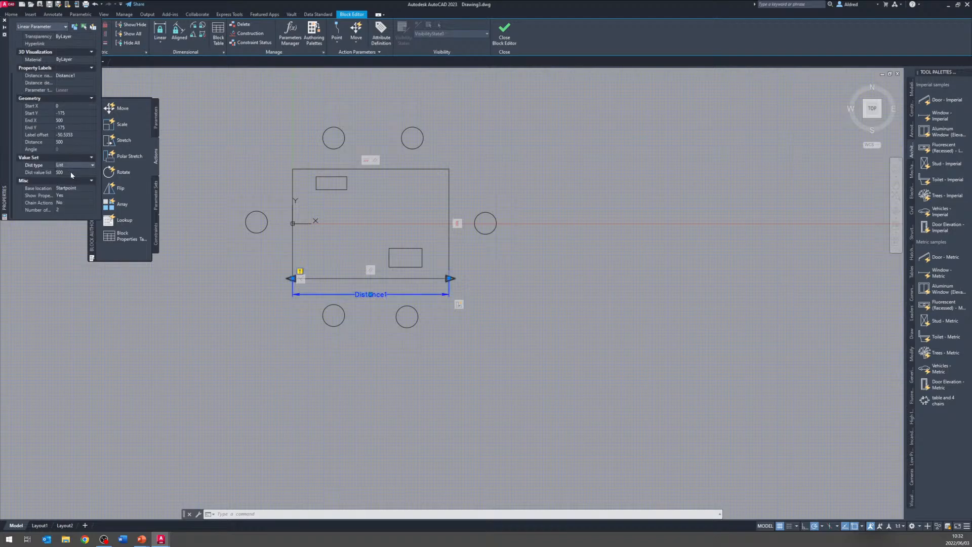
Step: Add 600 and 700 to the linear parameter's distance value list
left_click(71, 172)
left_click(92, 173)
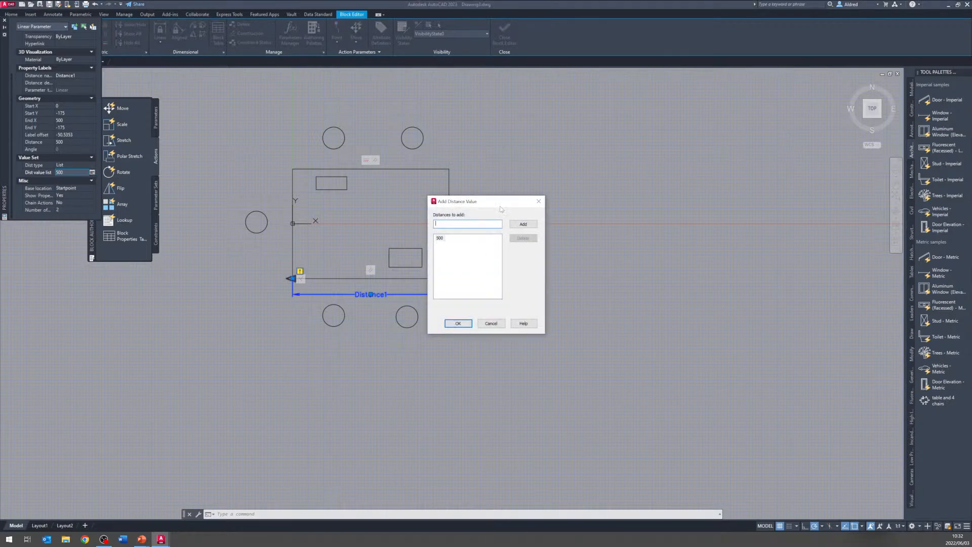
left_click_drag(501, 201, 489, 169)
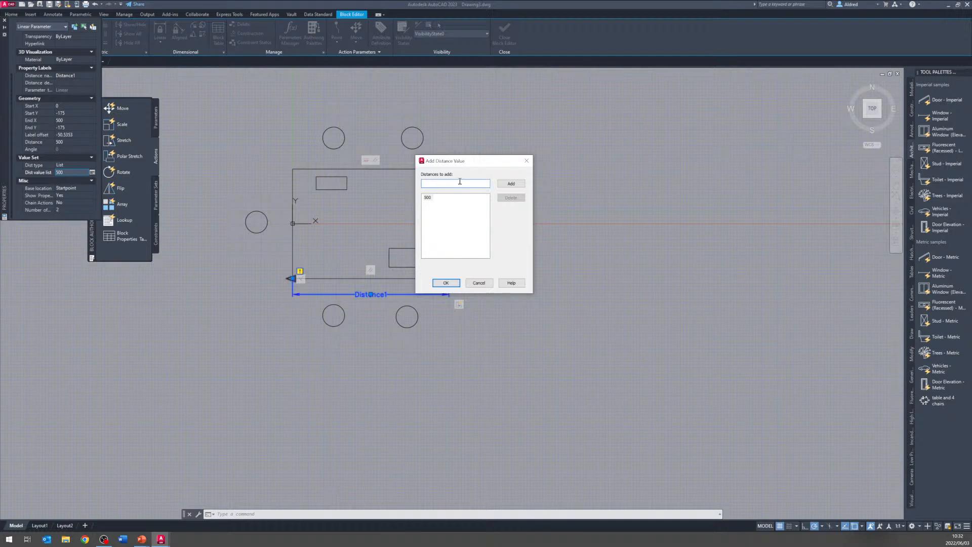
type("600")
key("Return")
key("Return")
left_click(446, 283)
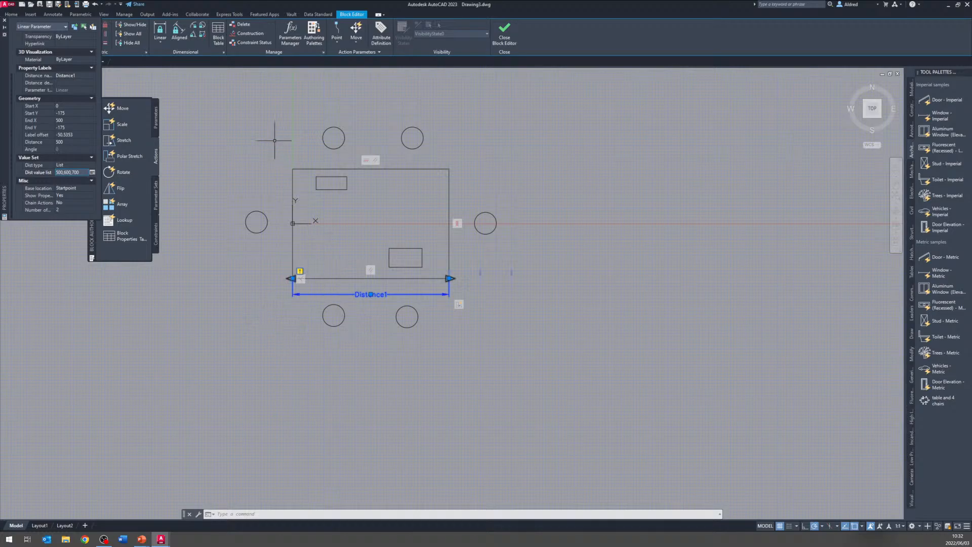
Step: Move the properties palette clear and test the block by stretching the table from its lower-right grip to the 700 length
key("Escape")
left_click_drag(7, 57, 136, 187)
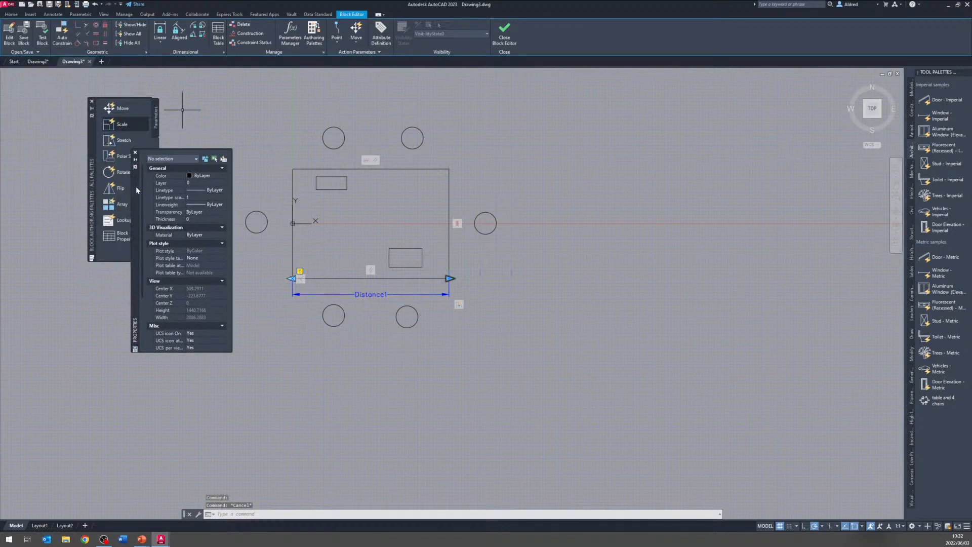
left_click(43, 36)
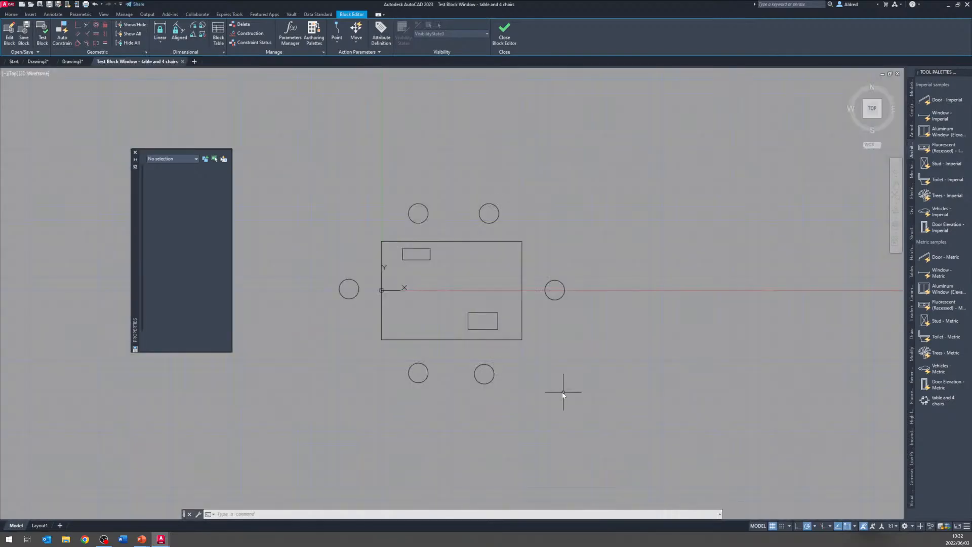
left_click(563, 392)
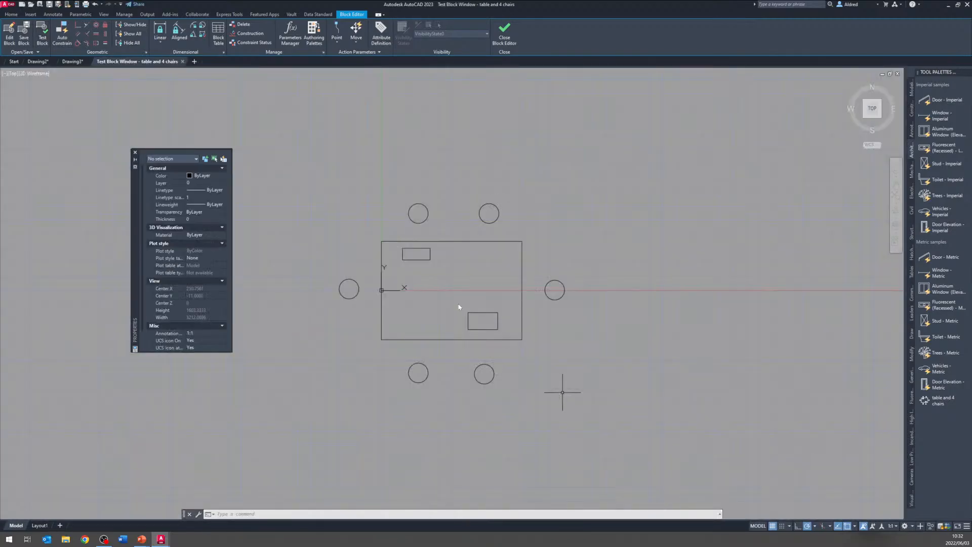
left_click(460, 304)
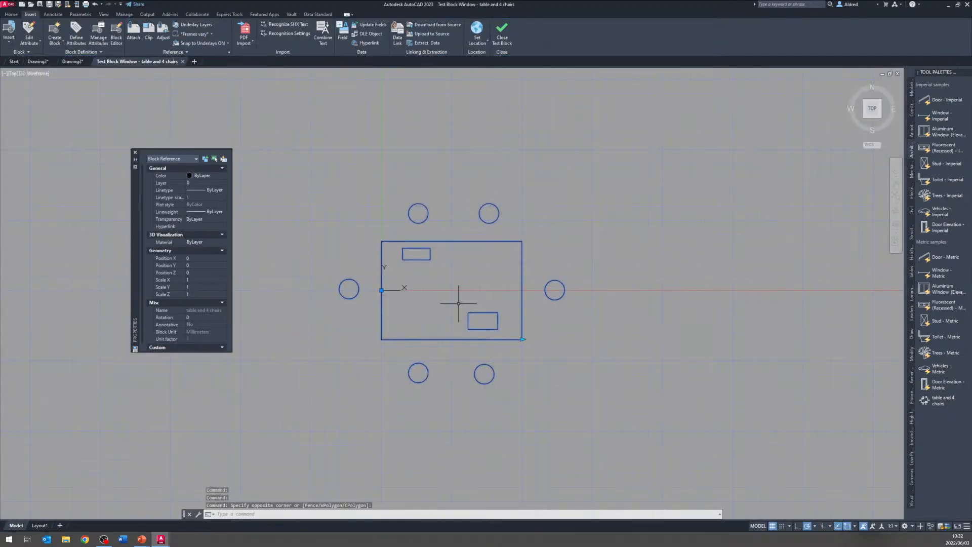
left_click(522, 339)
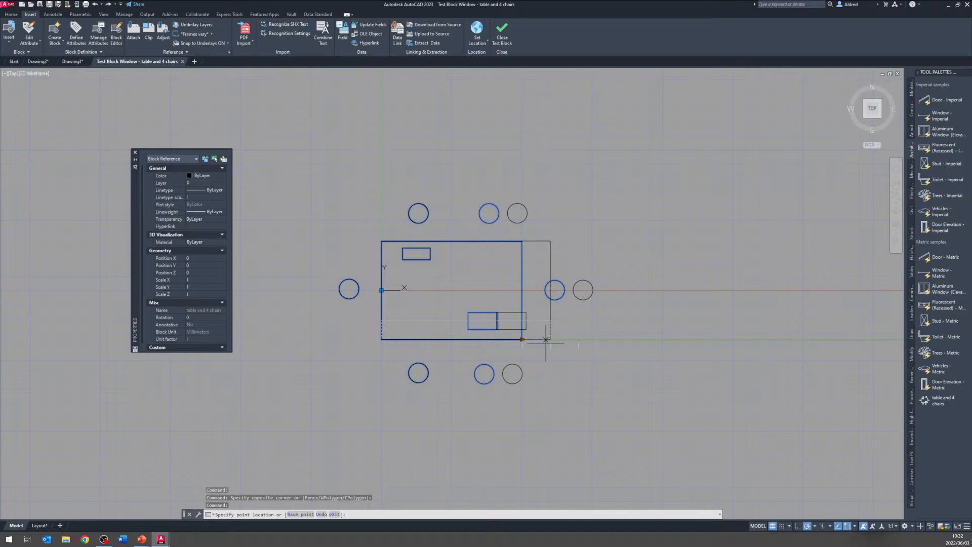
left_click(579, 340)
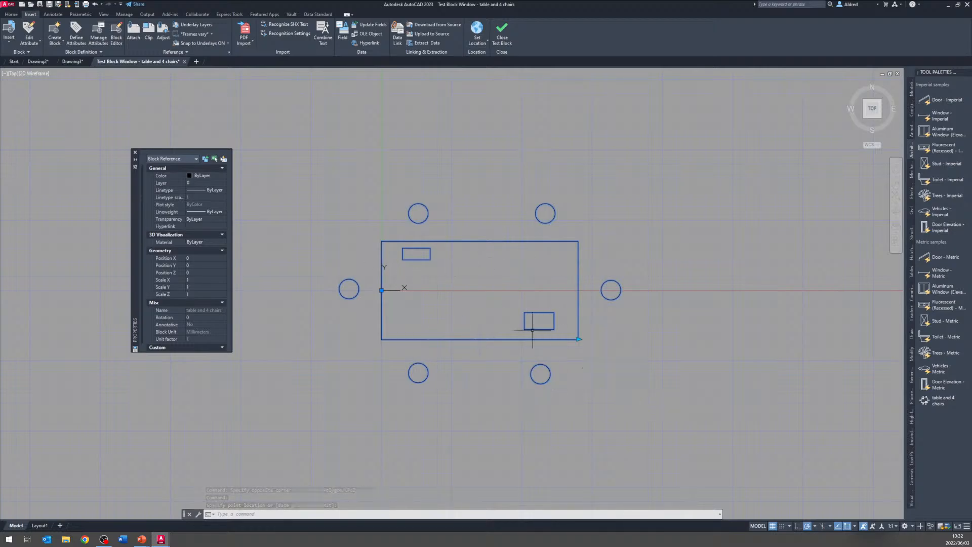
Step: Shorten the test table to the 500 length from its lower-right grip and close the test block window
middle_click_drag(529, 324, 474, 292)
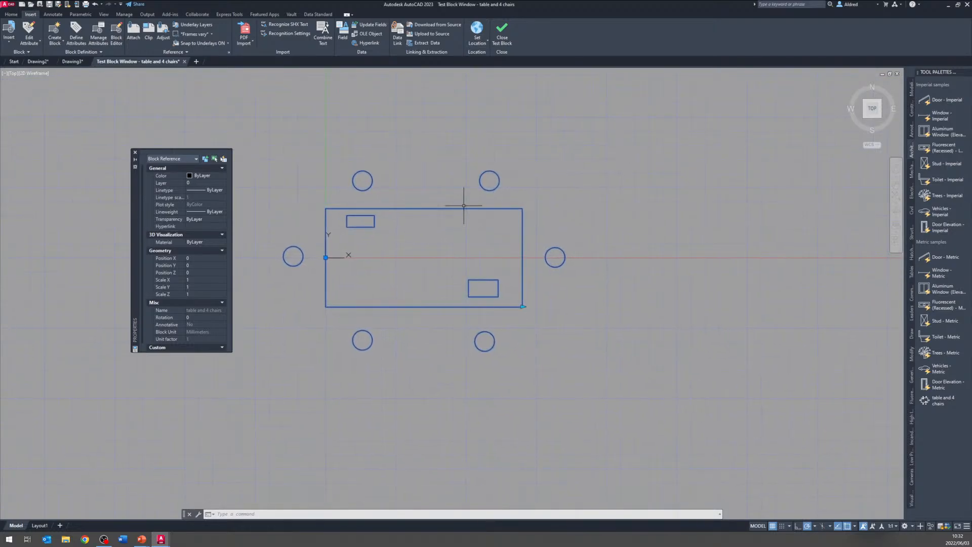
key("ctrl+z")
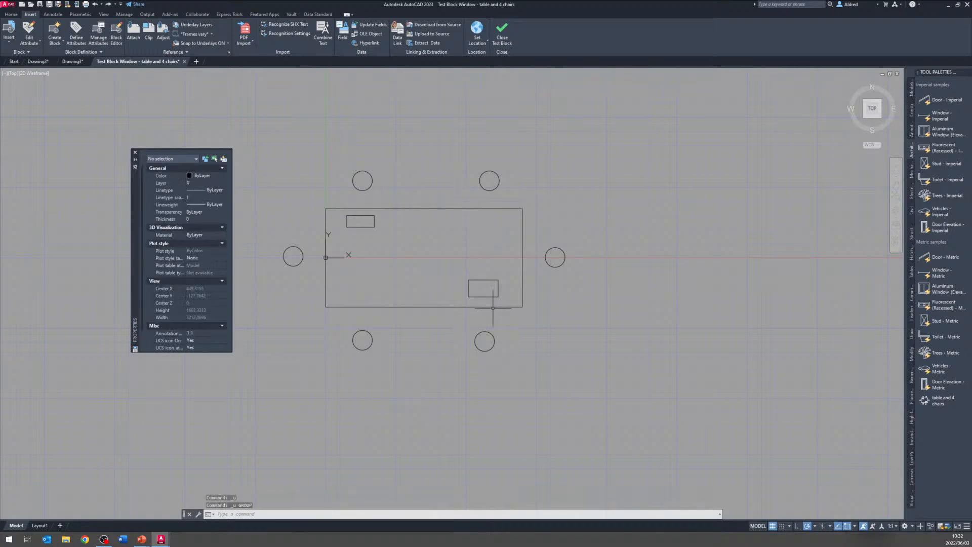
key("Escape")
left_click(537, 320)
left_click(518, 302)
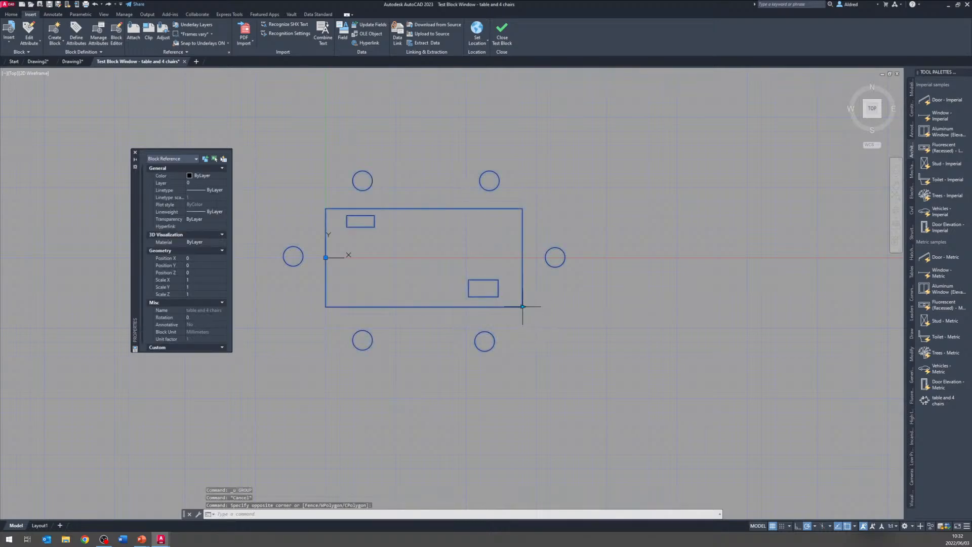
left_click(523, 306)
left_click(467, 307)
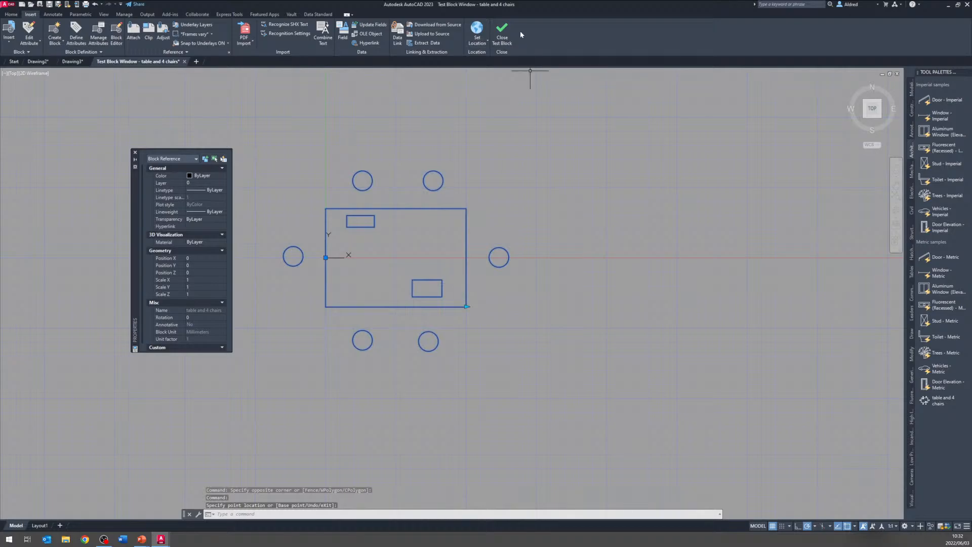
left_click(502, 36)
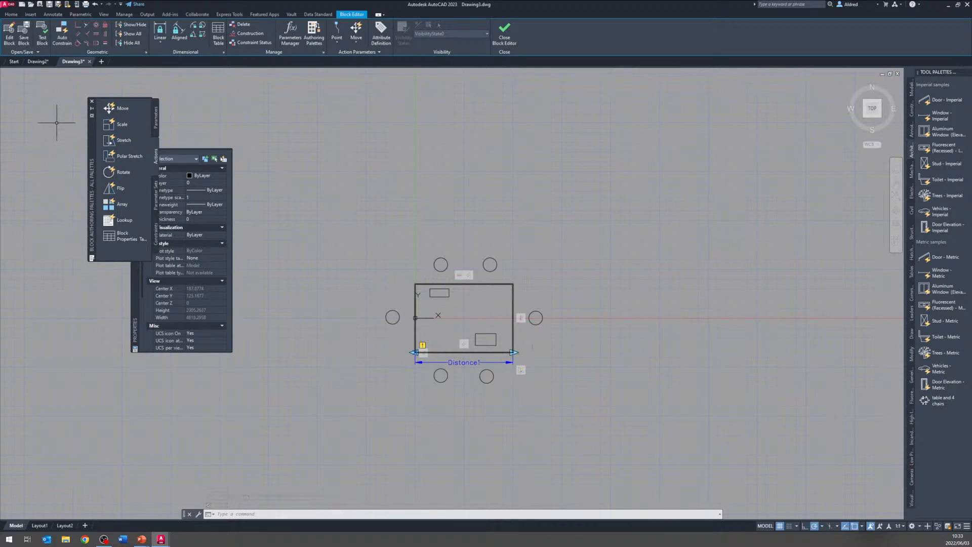
Step: Add a vertical linear parameter from the table's lower-left to its upper-left corner, with the label outside the left chair
left_click(157, 127)
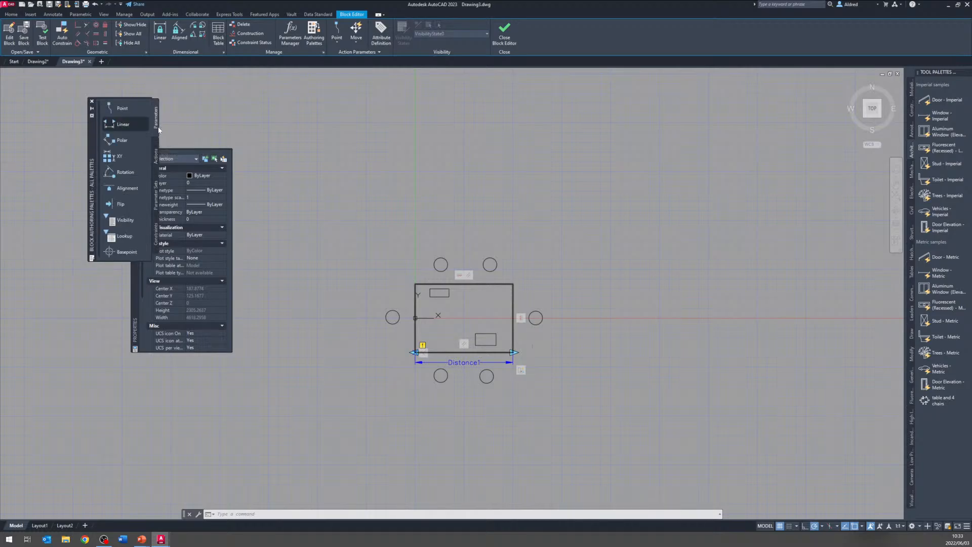
left_click(124, 125)
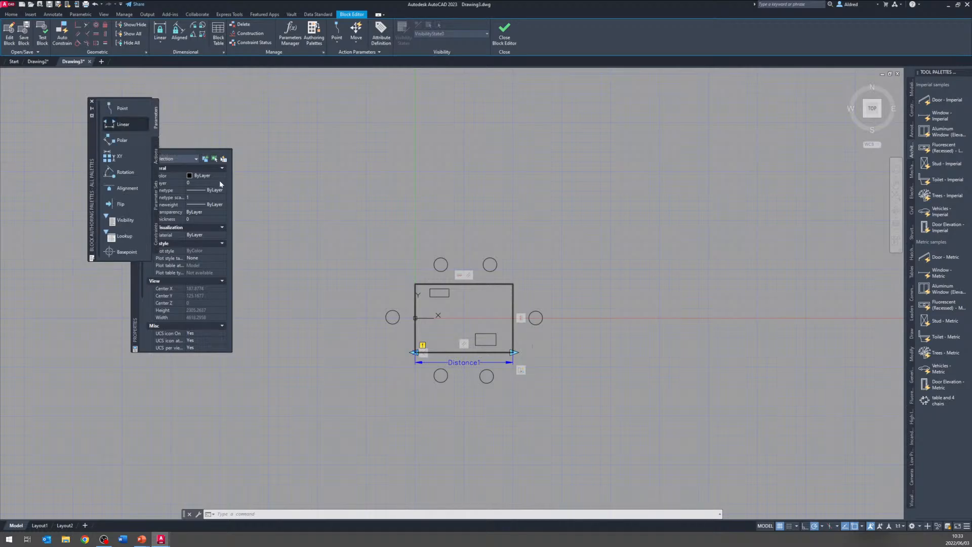
left_click(415, 352)
left_click(415, 284)
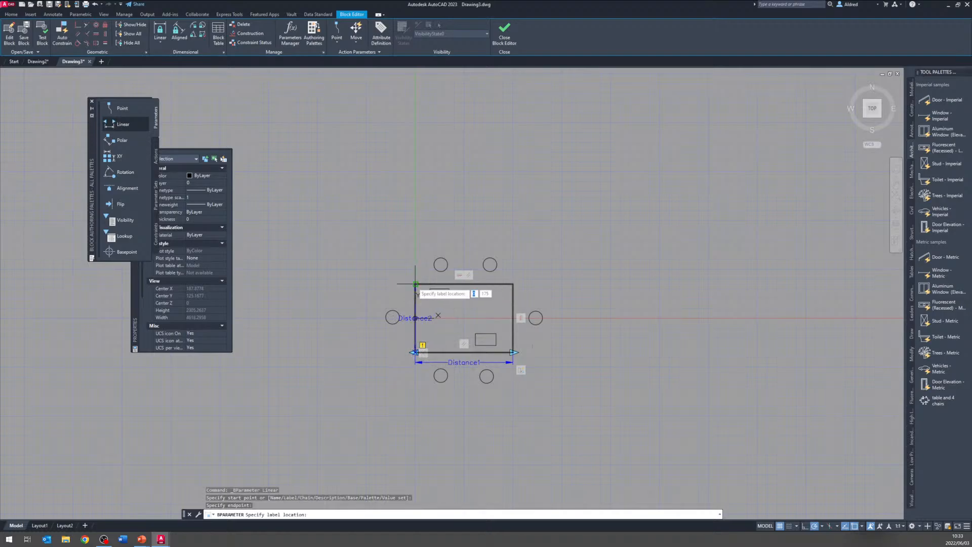
left_click(362, 291)
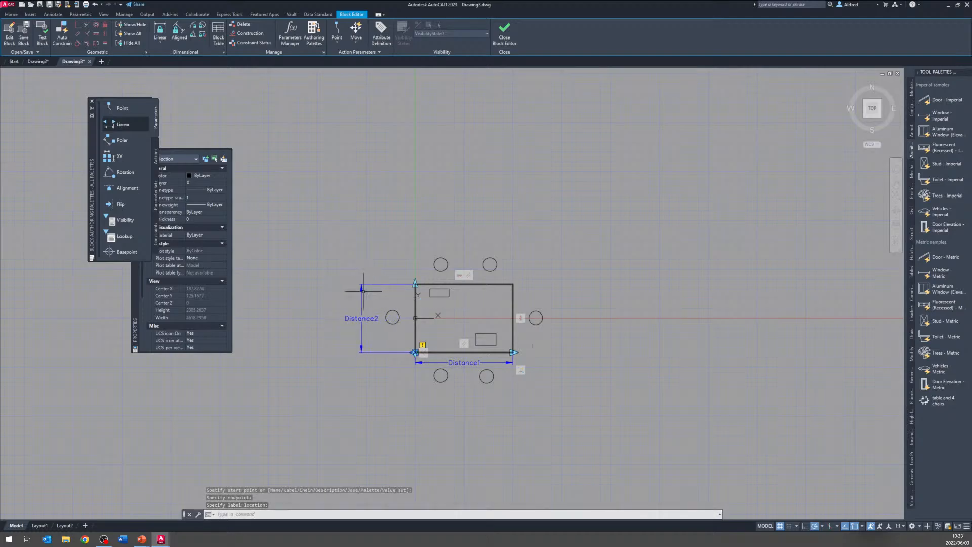
left_click(156, 155)
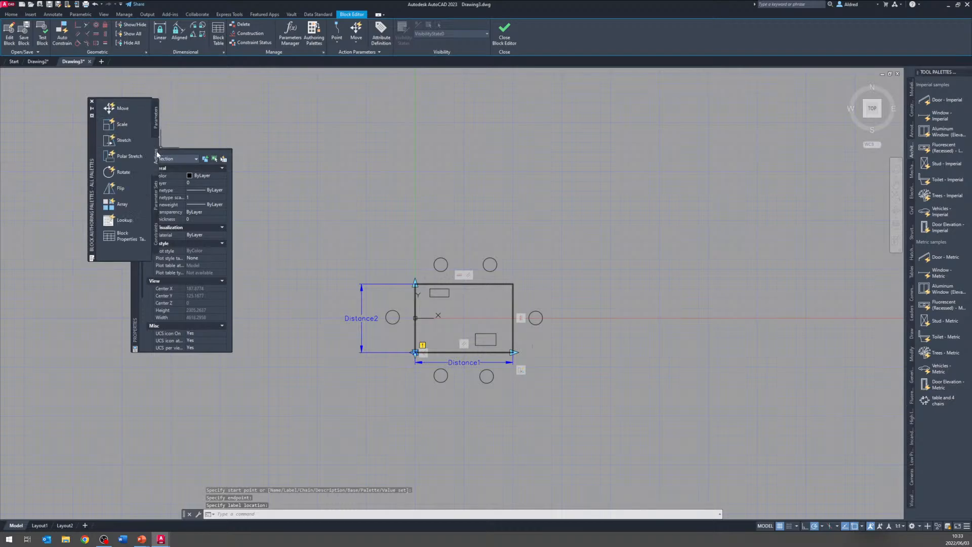
left_click(115, 205)
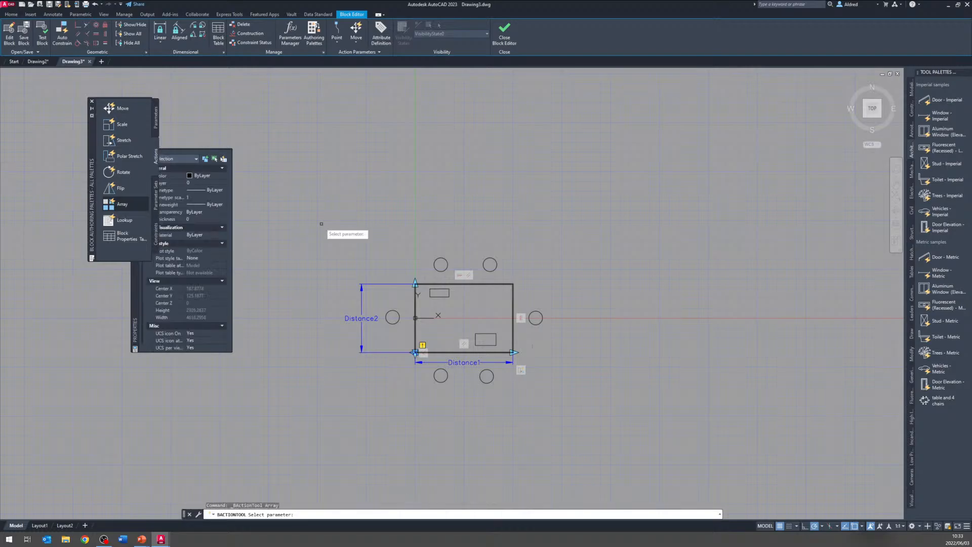
left_click(362, 318)
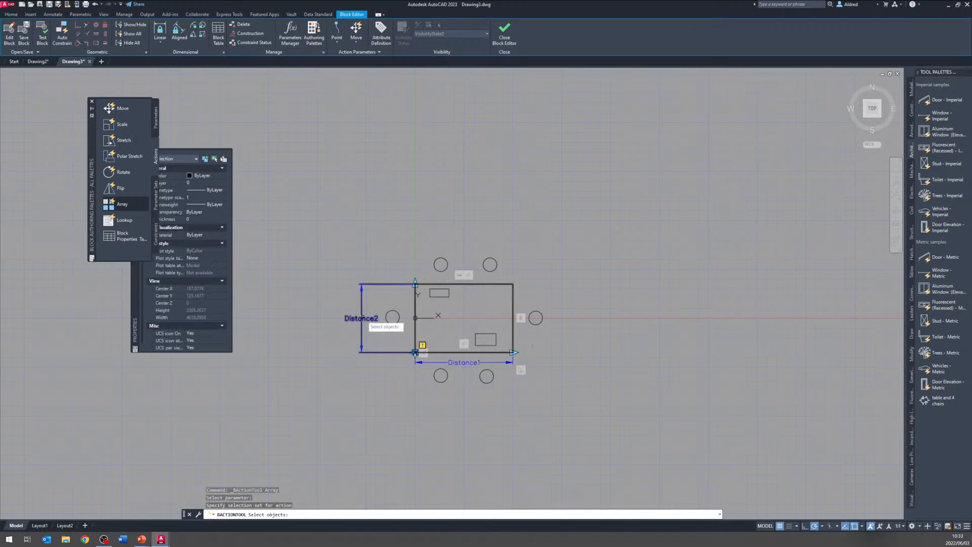
key("Escape")
key("Escape")
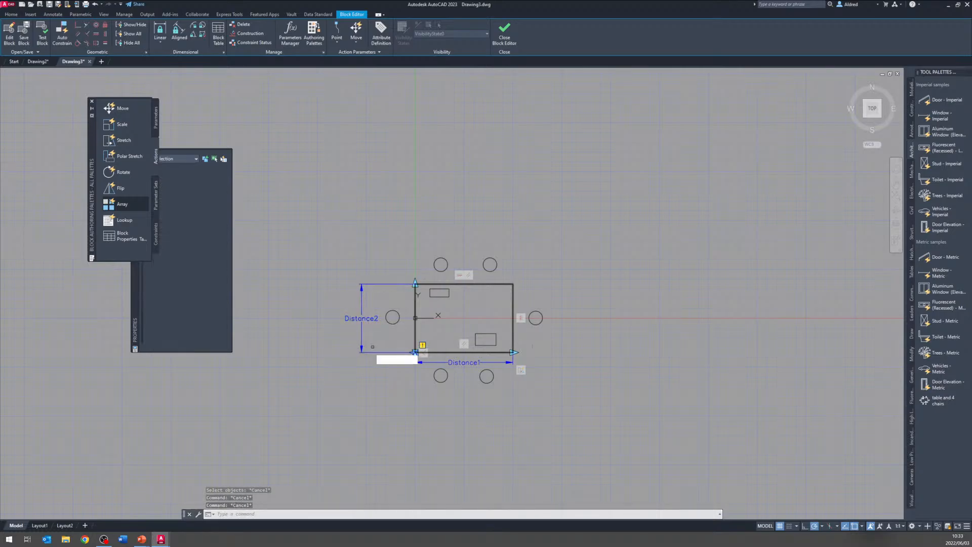
Step: Attach an Array action to the vertical linear parameter for the whole table and all chairs, with a spacing of 700 and Ortho on
key("Return")
left_click(360, 319)
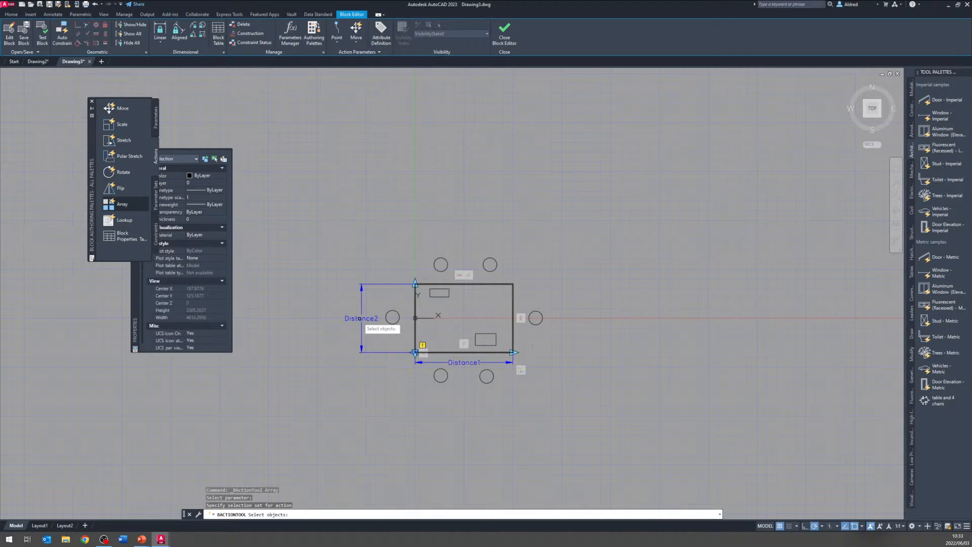
left_click(368, 229)
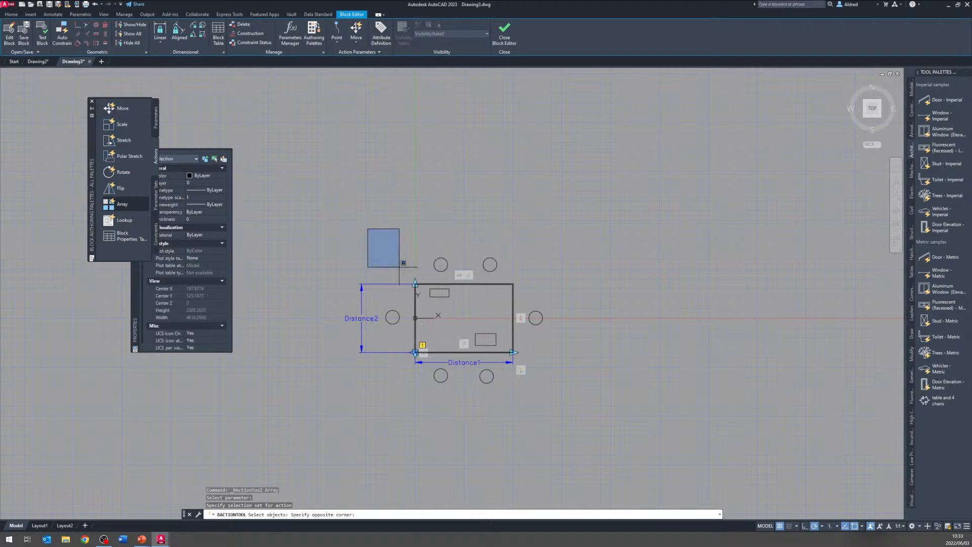
left_click(573, 389)
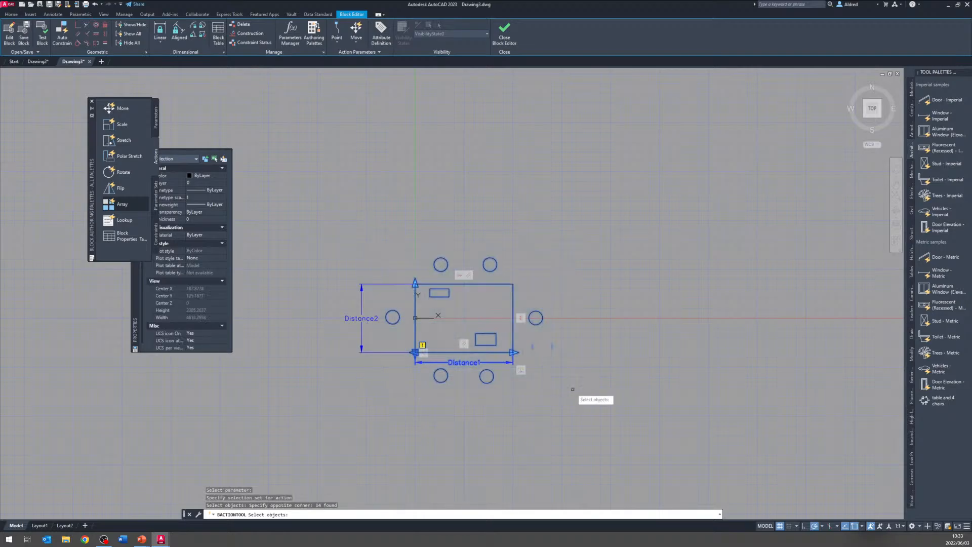
key("Return")
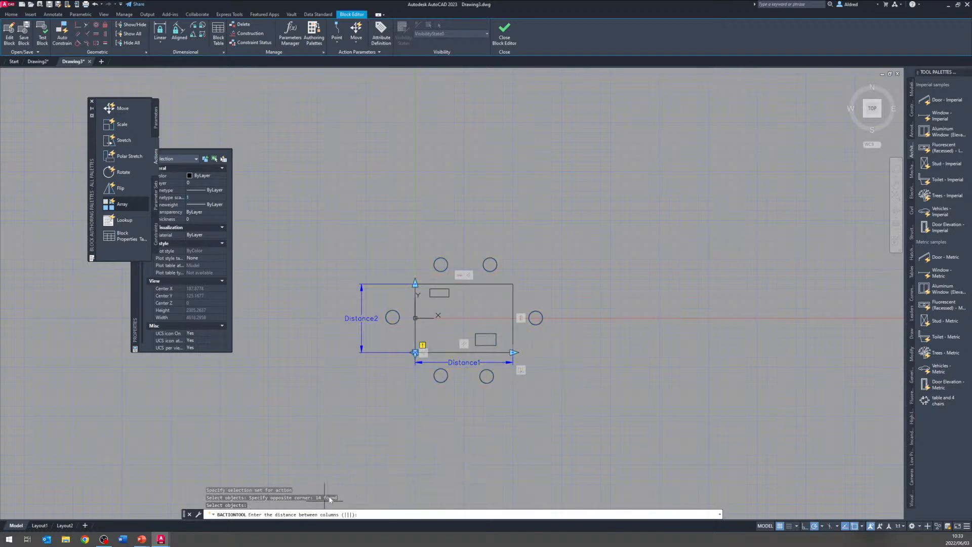
left_click(441, 375)
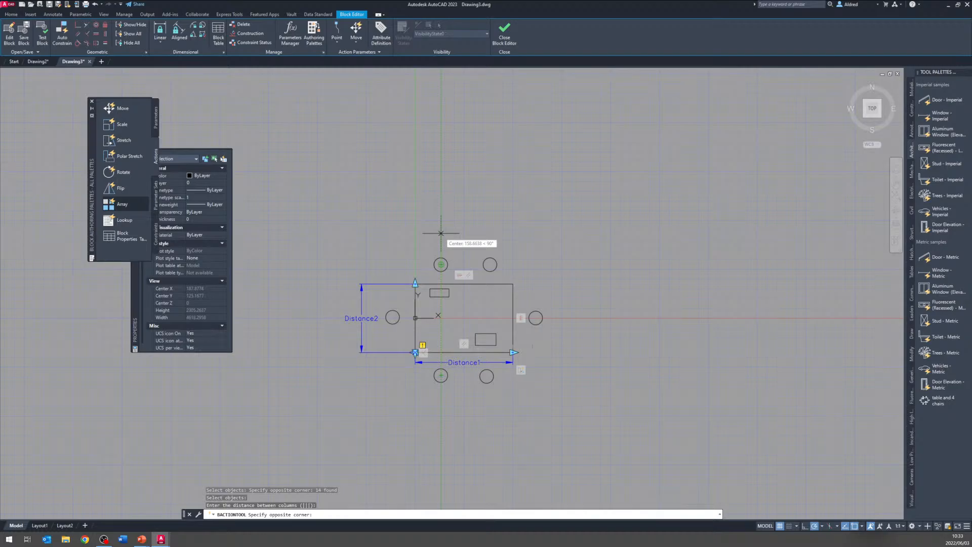
key("F8")
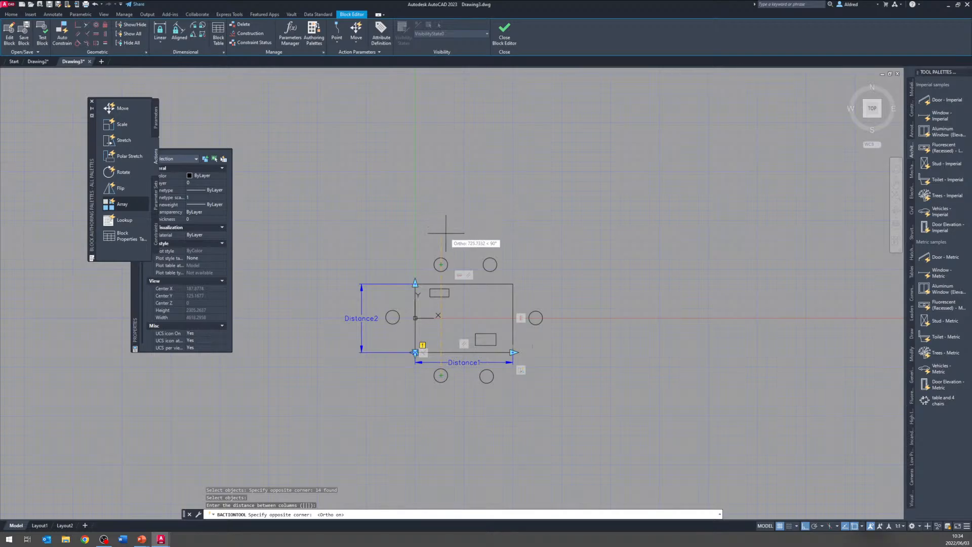
type("700")
key("Return")
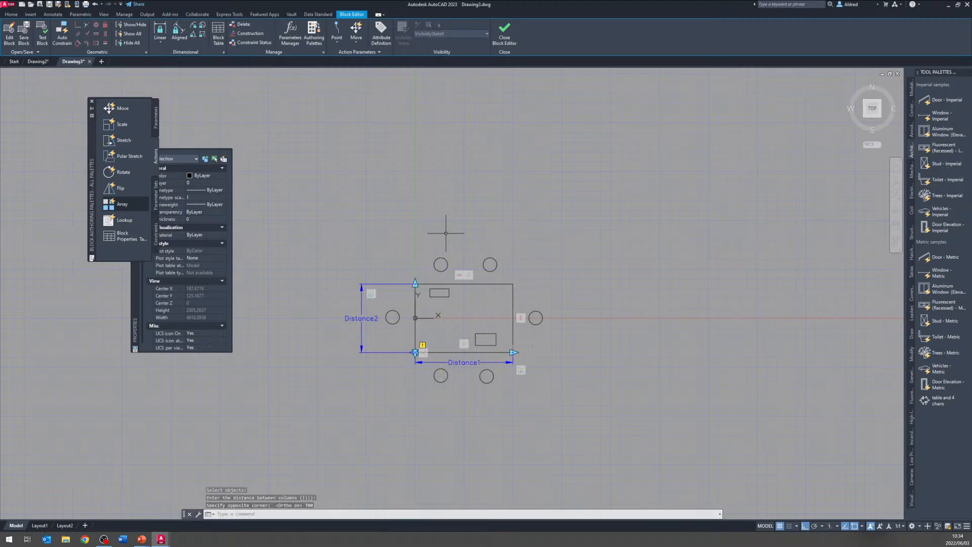
Step: Test the block by pulling the table's upper-left grip straight upward until it forms a column of four table sets
left_click(44, 35)
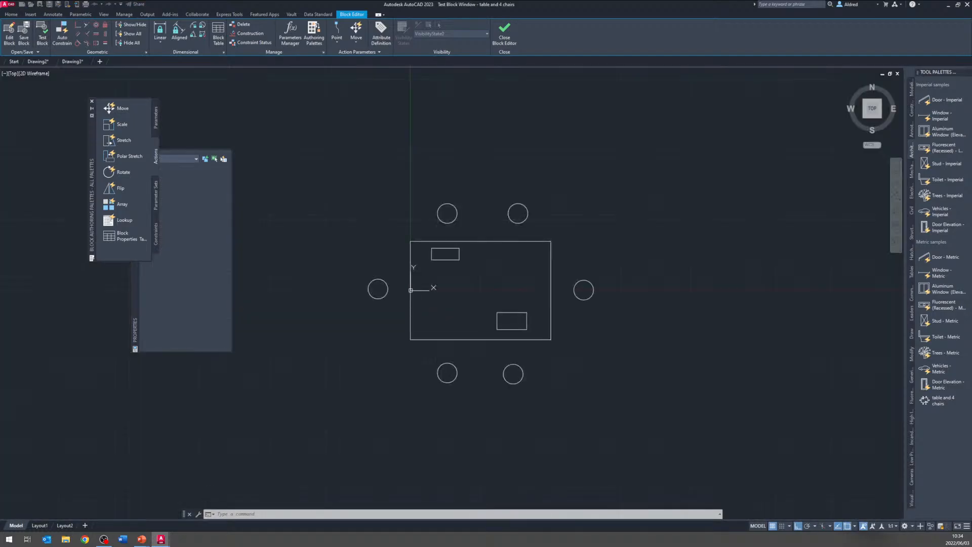
scroll(559, 363, "down", 3)
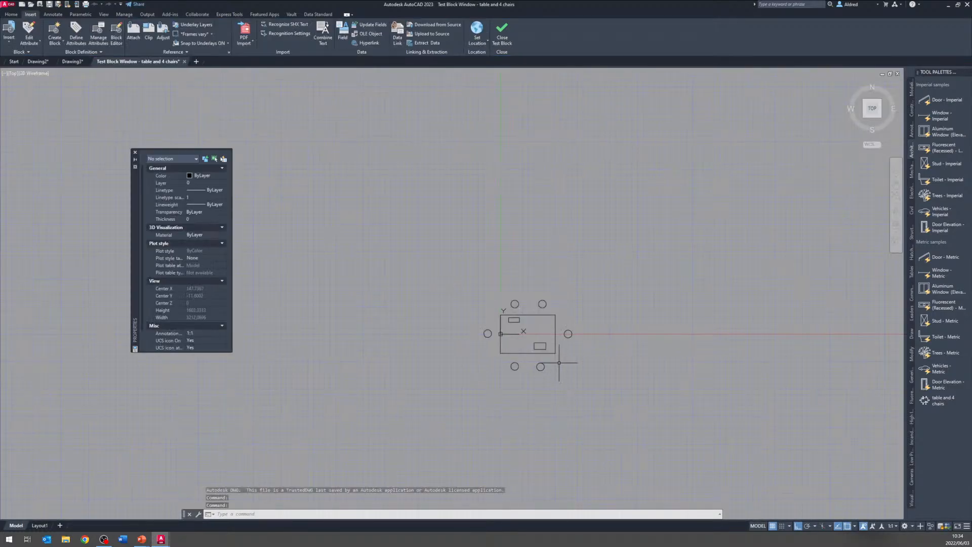
left_click(578, 391)
left_click(506, 316)
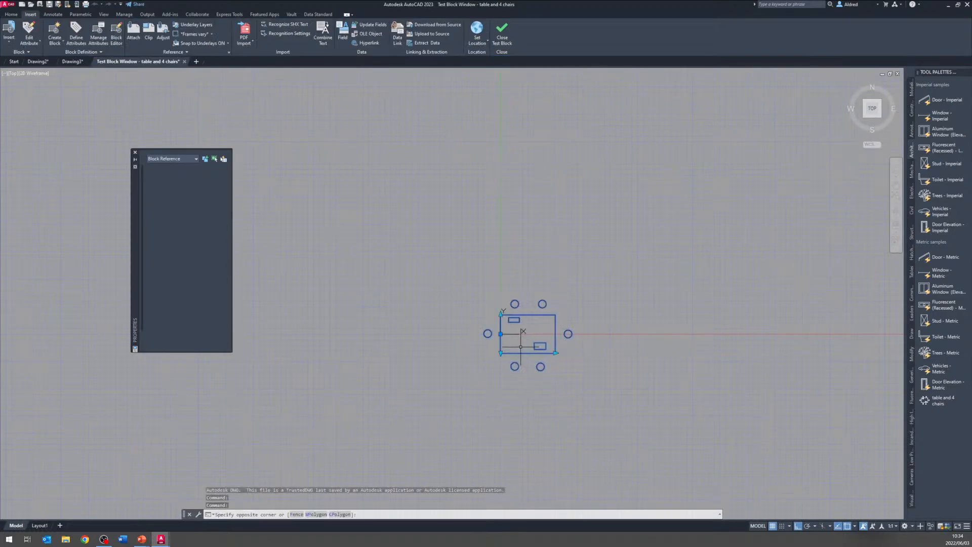
left_click(501, 314)
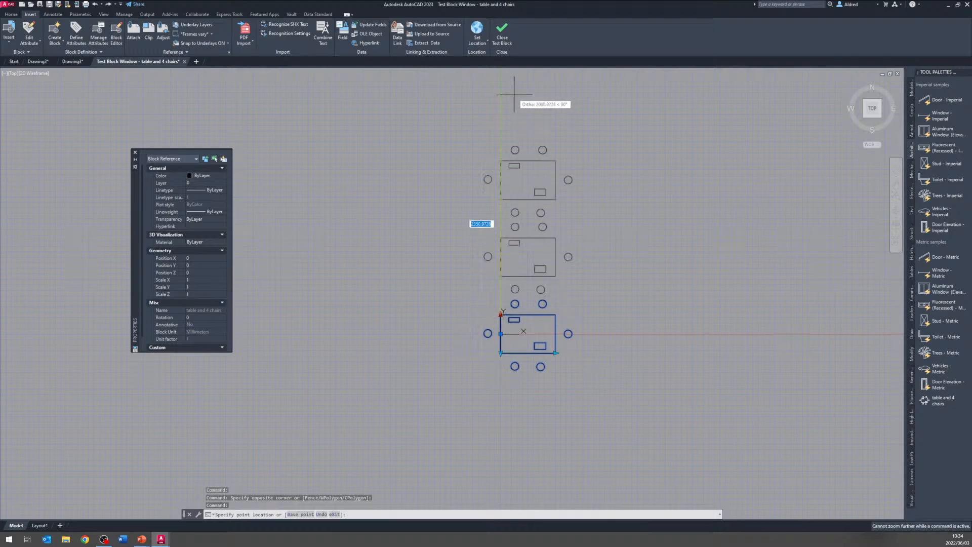
middle_click_drag(517, 102, 527, 195)
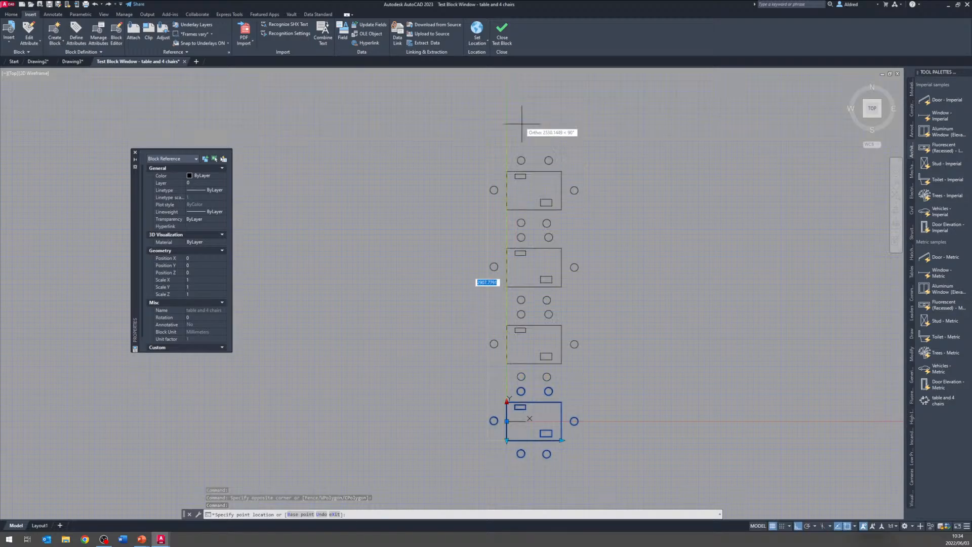
left_click(513, 92)
key("Escape")
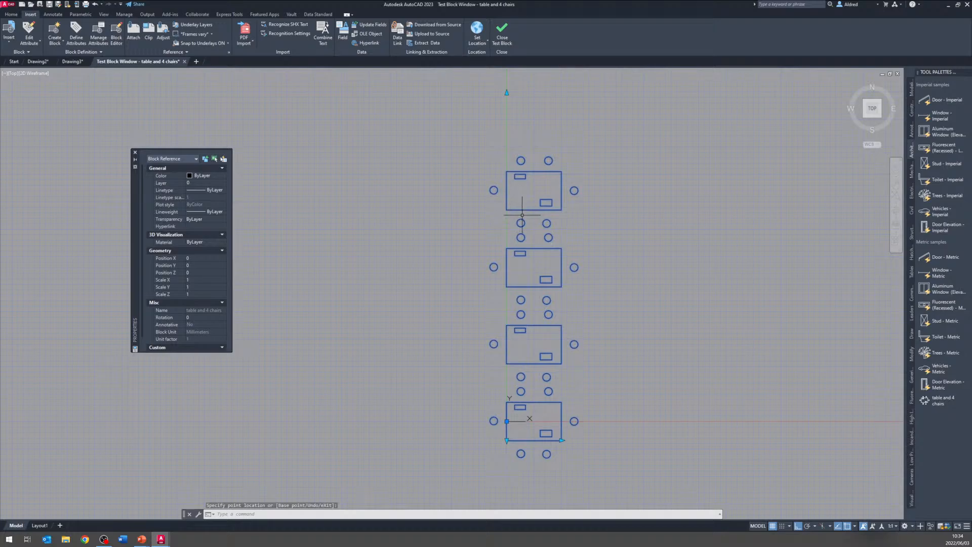
middle_click_drag(431, 376, 311, 347)
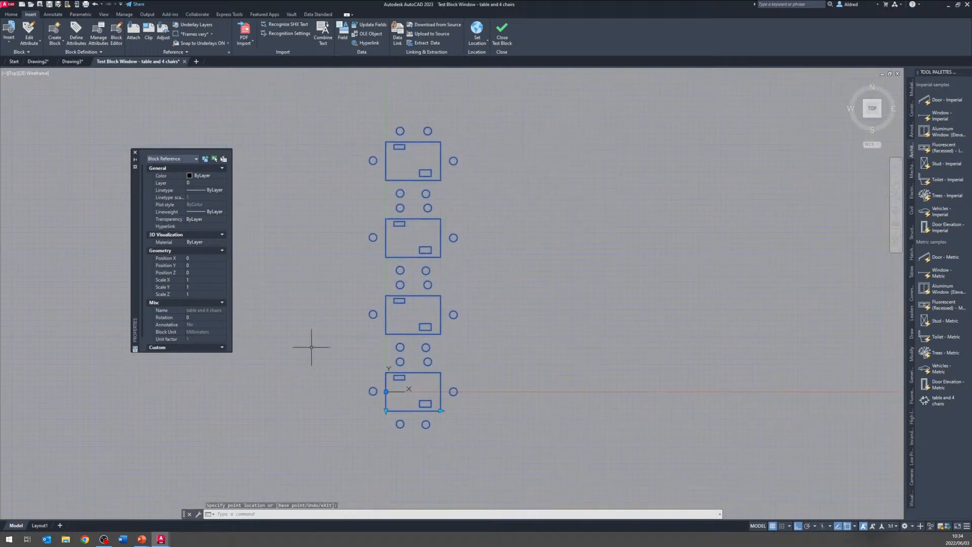
scroll(362, 367, "down", 2)
left_click(398, 403)
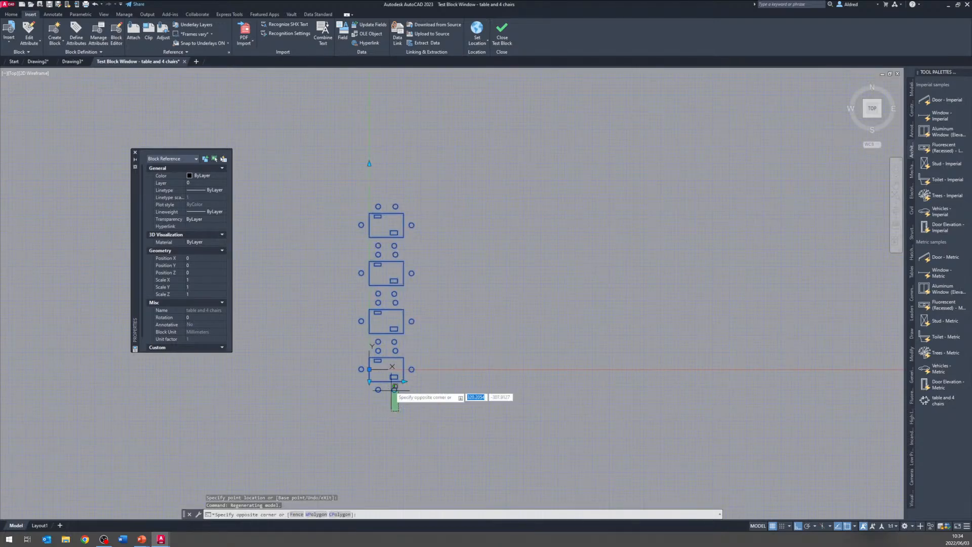
key("Escape")
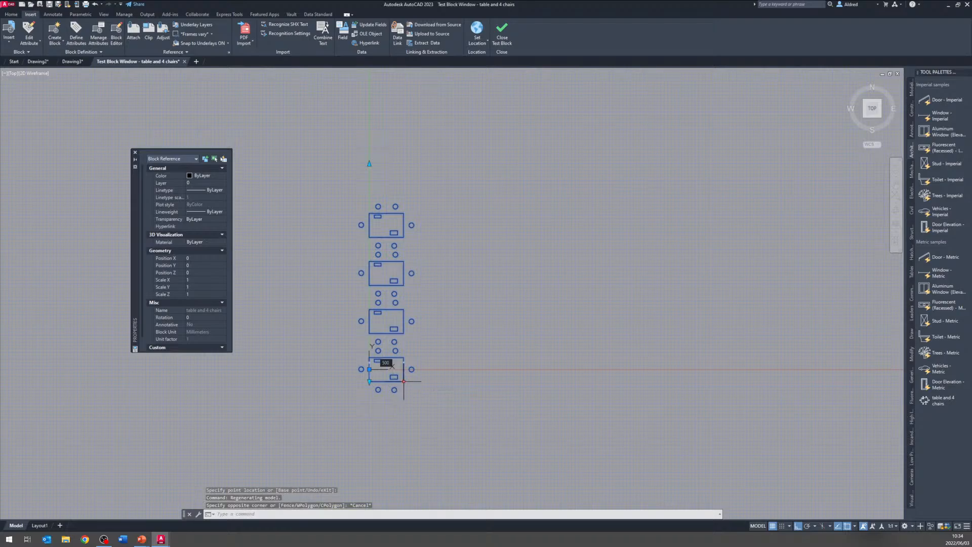
Step: Test the horizontal stretch on the column of four table sets by widening them to the longest listed length
left_click(404, 381)
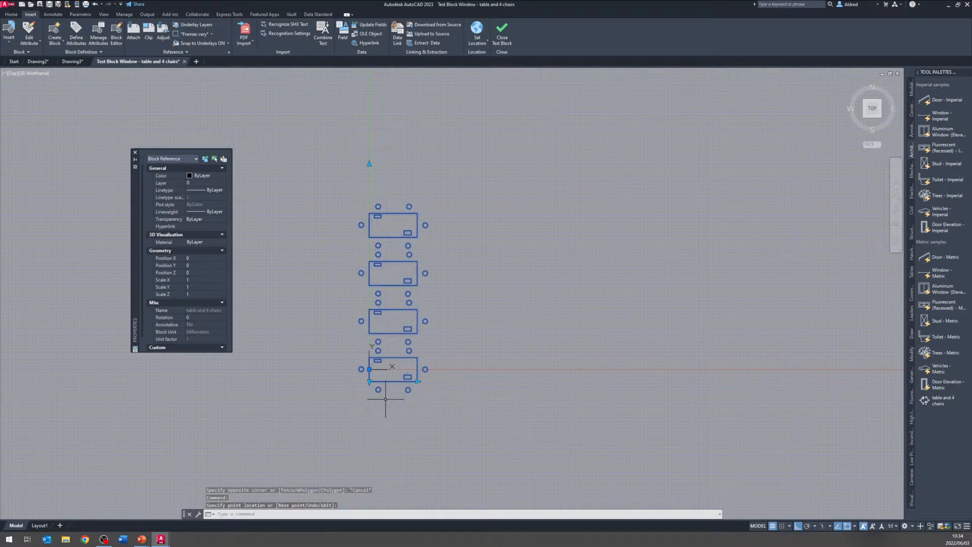
scroll(388, 325, "up", 2)
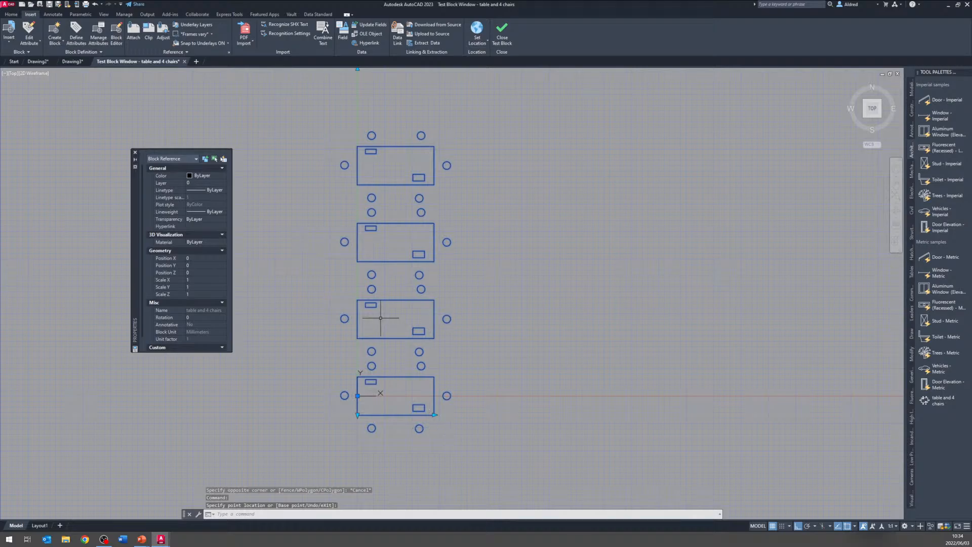
Step: Undo the test stretch and array until a single table set remains, and close the test block window
key("ctrl+z")
key("ctrl+z")
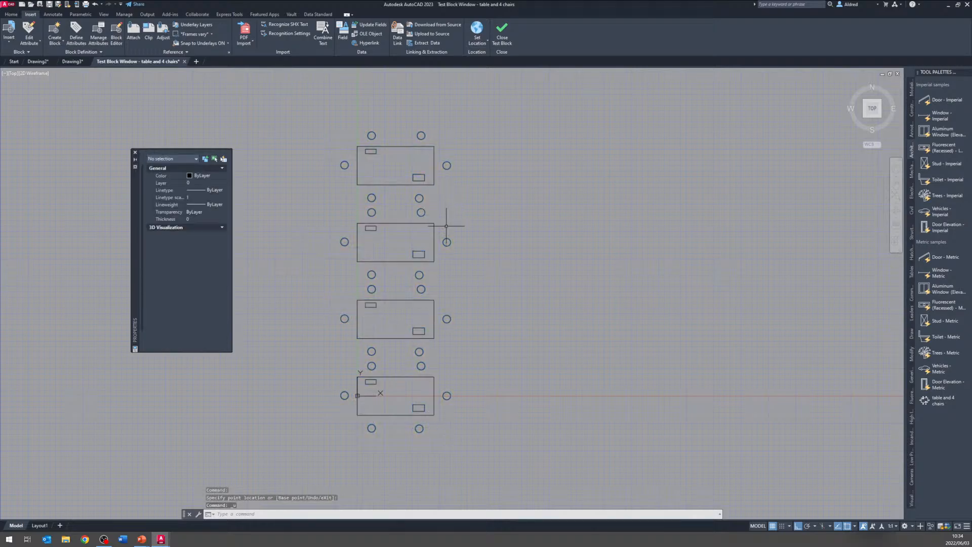
key("ctrl+z")
key("ctrl+z")
key("ctrl+z")
key("ctrl+z")
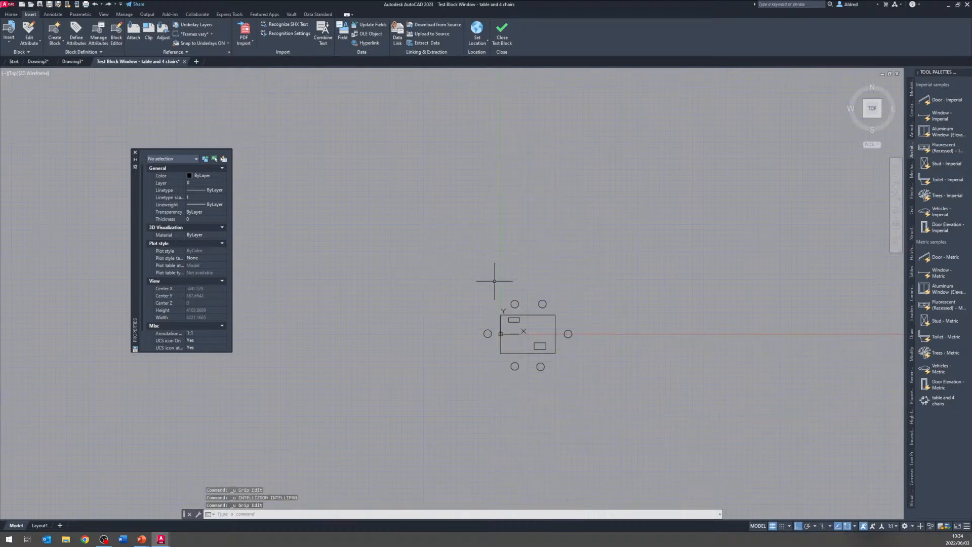
middle_click_drag(495, 282, 405, 237)
left_click(503, 33)
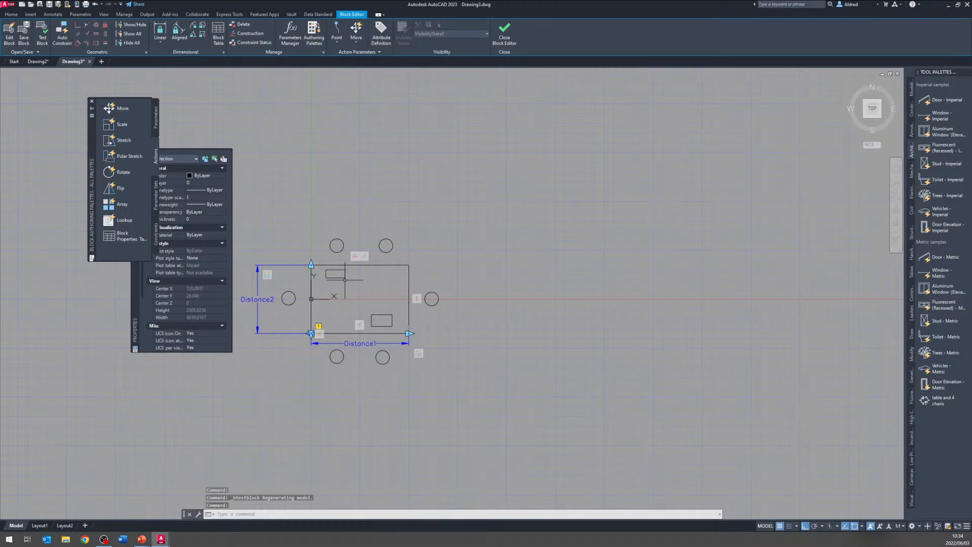
Step: Add a Flip parameter with a vertical reflection line from the midpoint of the table's lower edge, placing its label inside the table's upper-right area
left_click(155, 126)
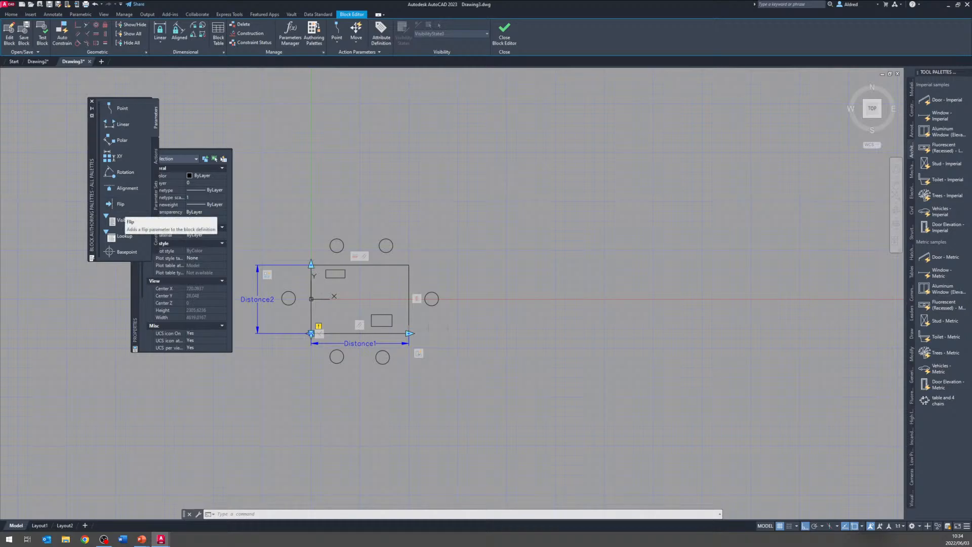
scroll(415, 342, "up", 2)
scroll(339, 302, "up", 2)
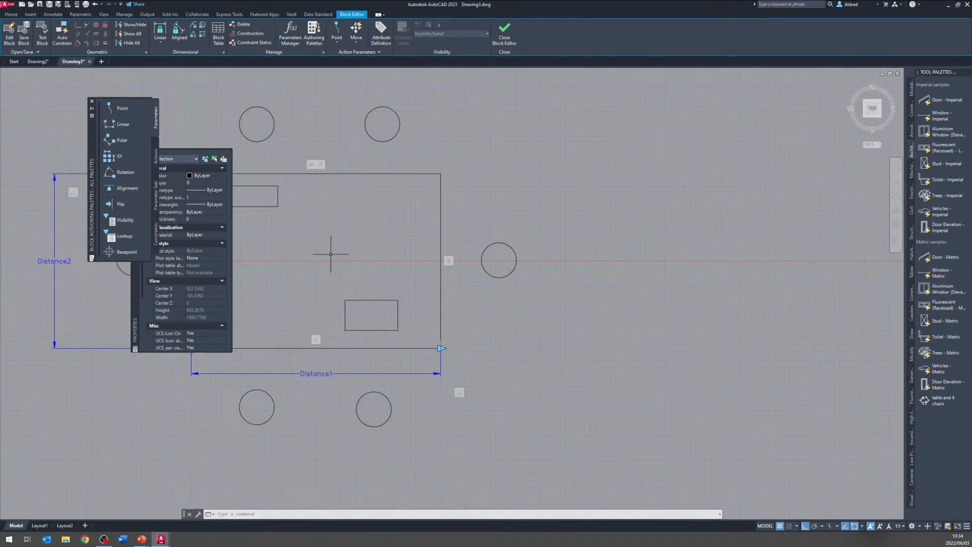
scroll(340, 246, "down", 2)
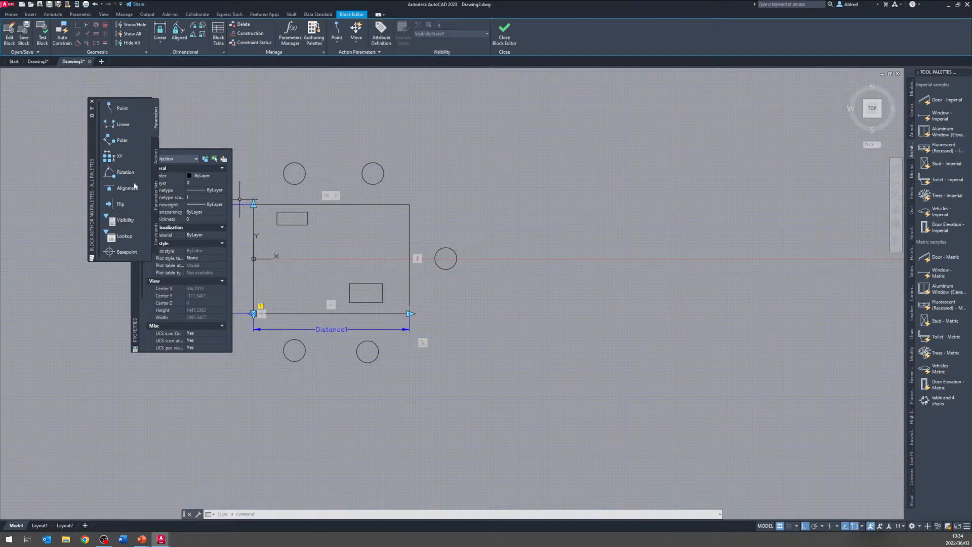
left_click(120, 205)
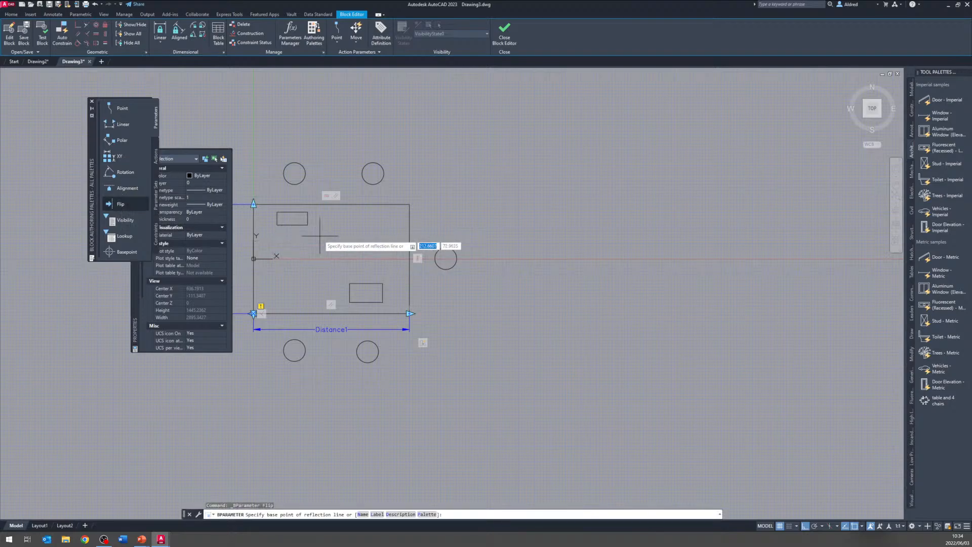
right_click(333, 315, "shift")
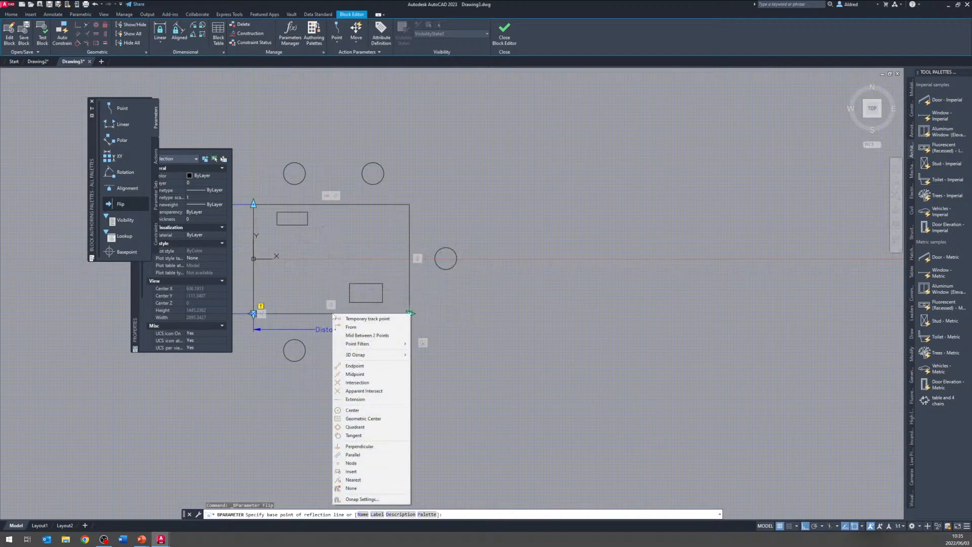
left_click(375, 374)
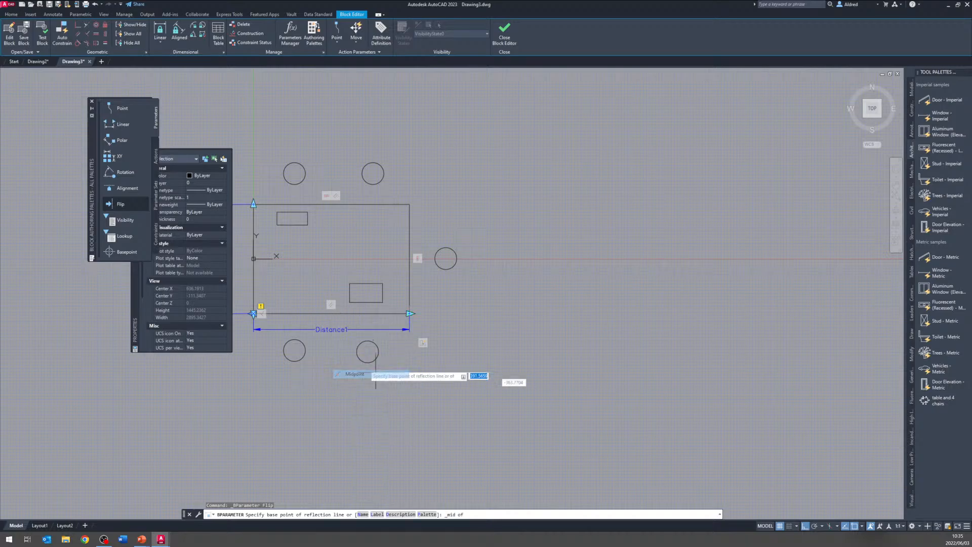
left_click(331, 313)
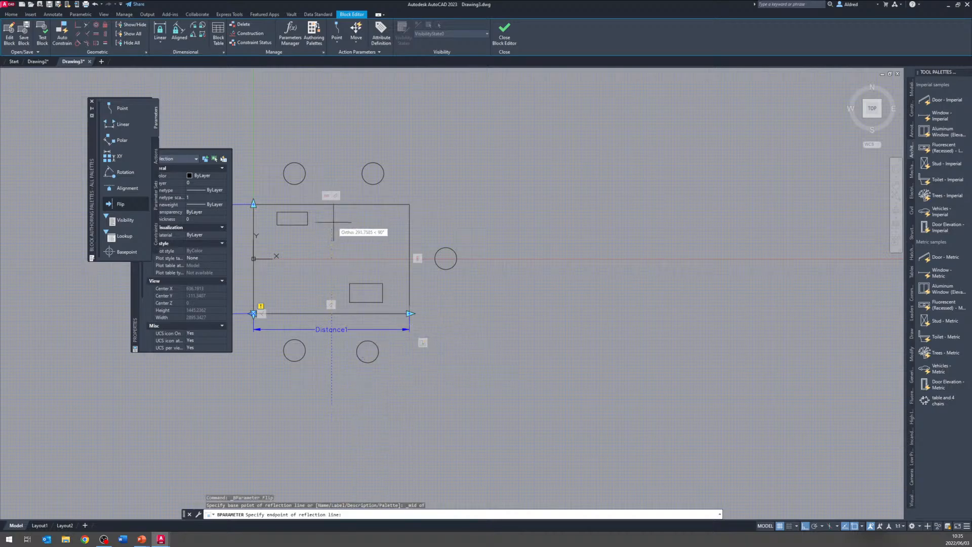
left_click(333, 222)
left_click(356, 222)
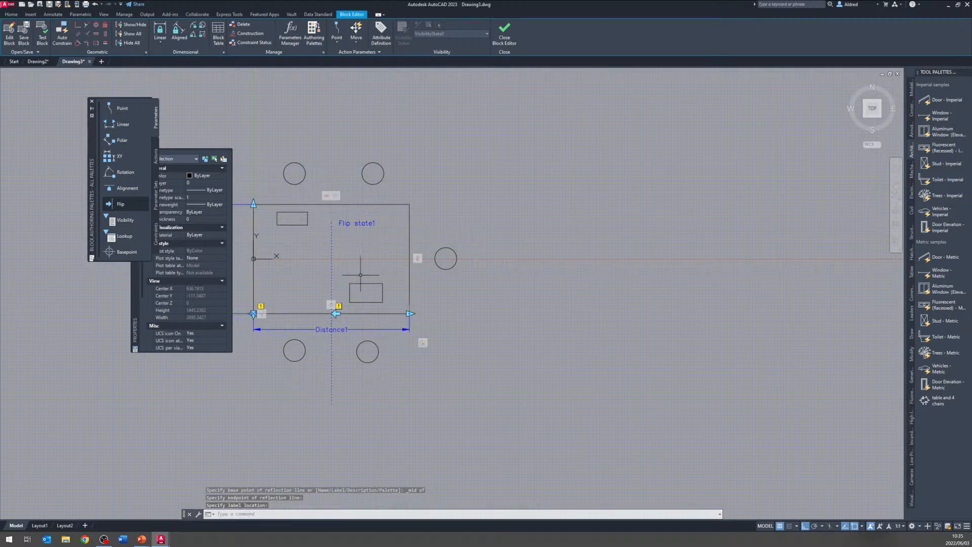
Step: Attach a Flip action to the flip parameter for the two small rectangles on the table
left_click(158, 149)
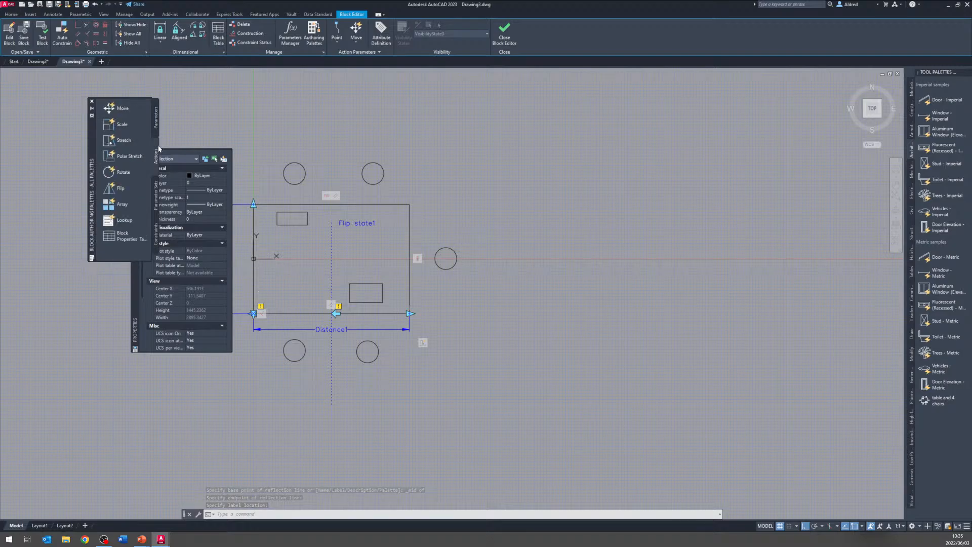
left_click(115, 191)
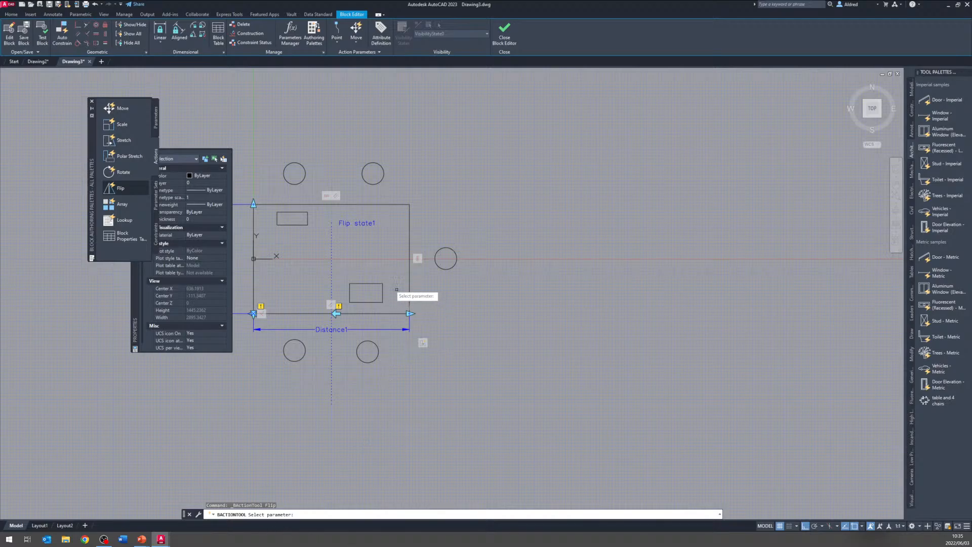
left_click(361, 222)
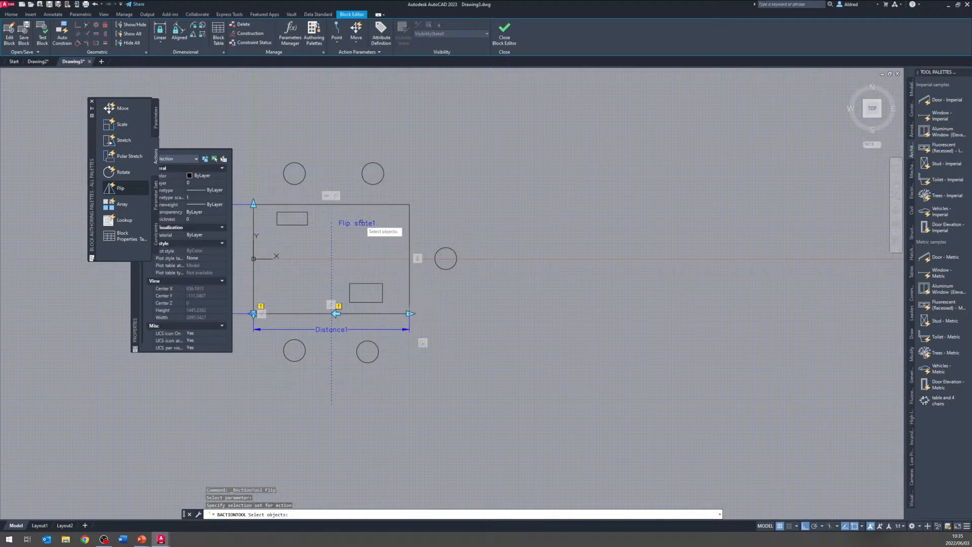
left_click(320, 230)
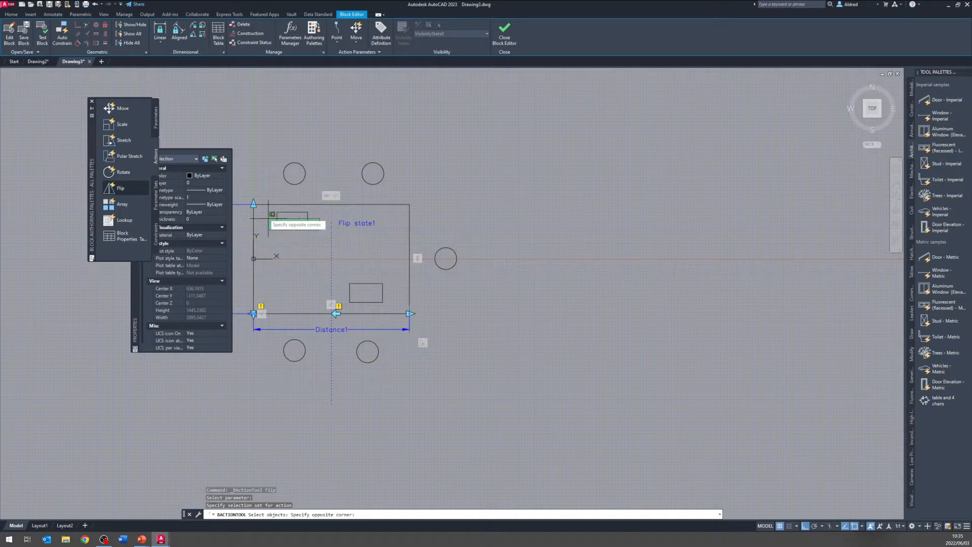
left_click(270, 203)
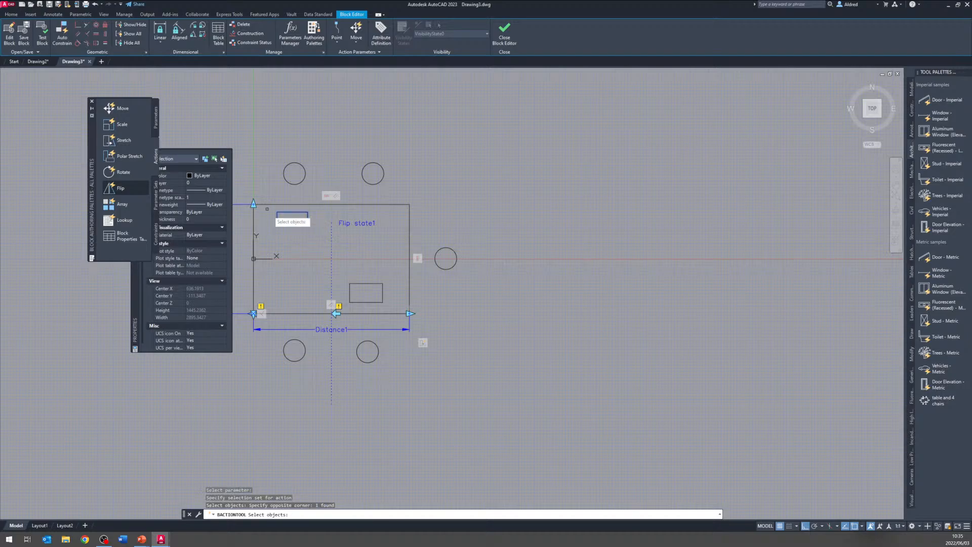
left_click(390, 305)
left_click(349, 274)
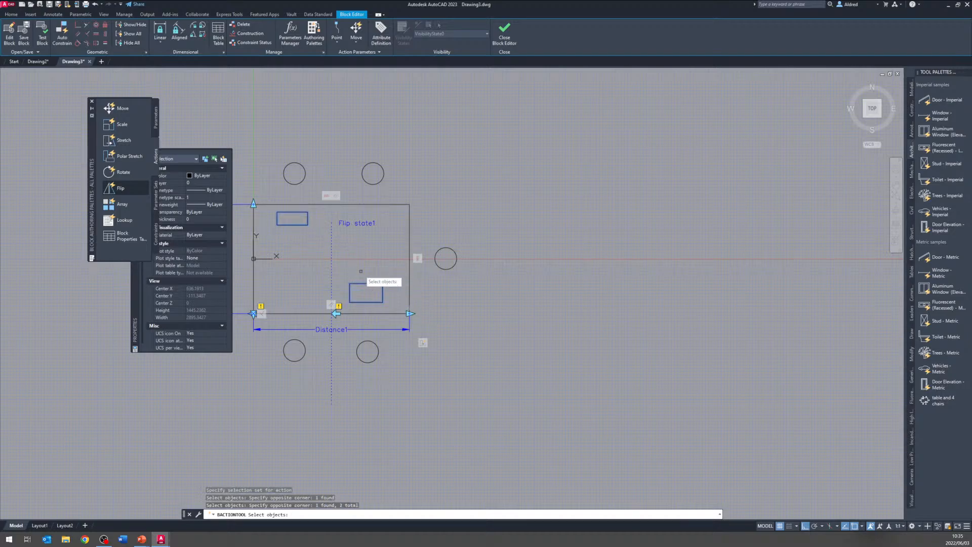
key("Return")
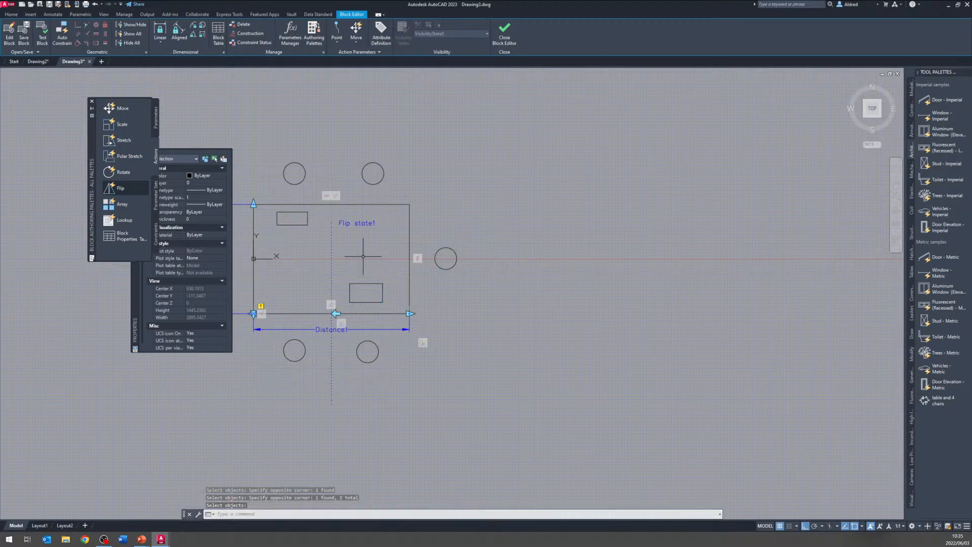
Step: Test the block by flipping the two small rectangles with the flip grip, and close the test block window
left_click(43, 36)
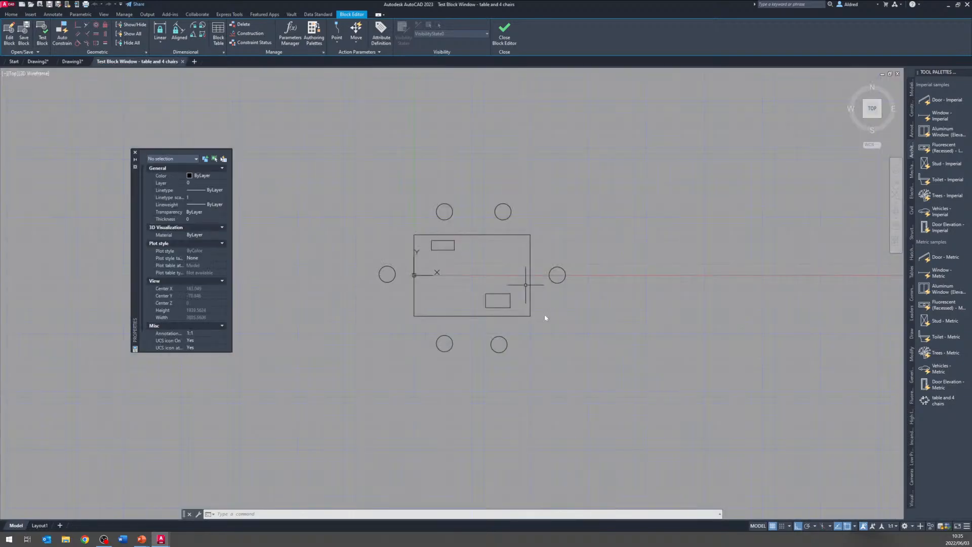
left_click(546, 318)
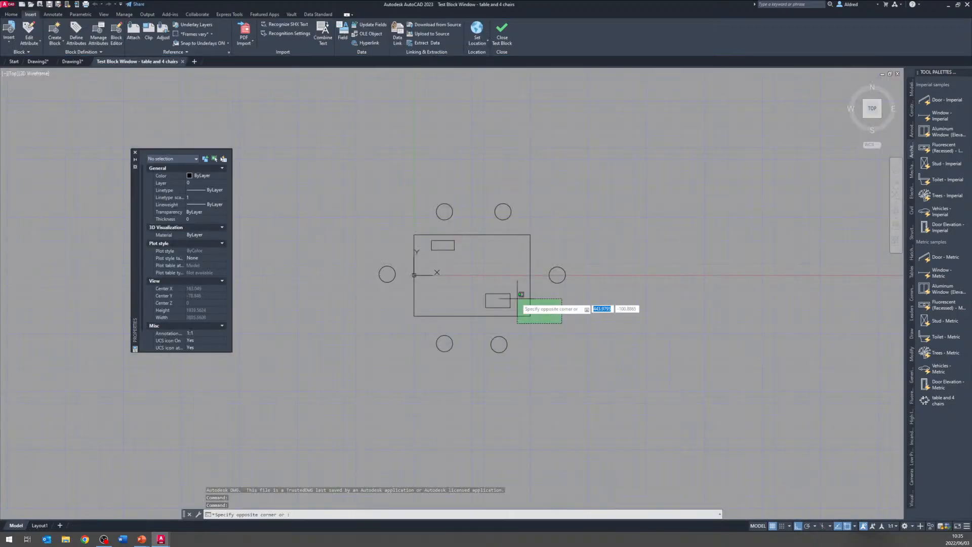
left_click(519, 294)
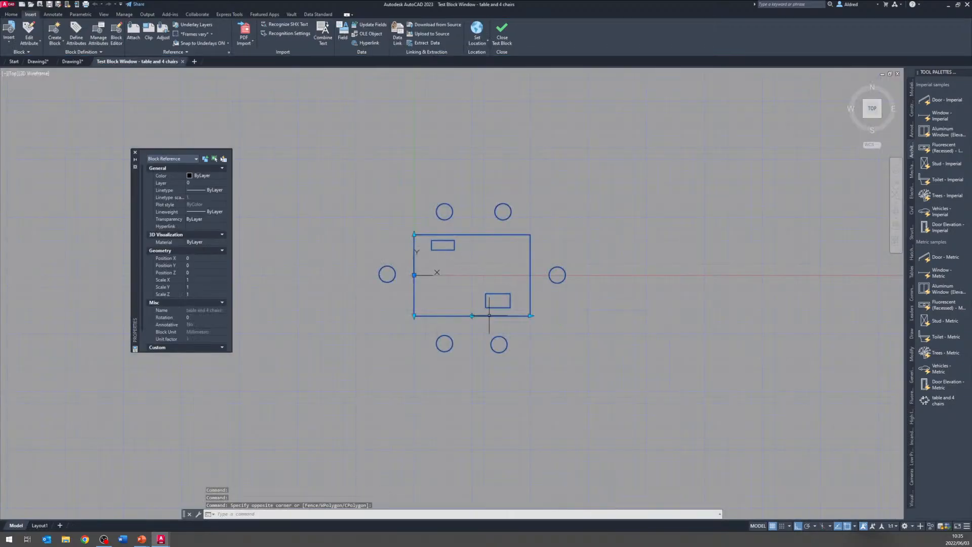
left_click(472, 316)
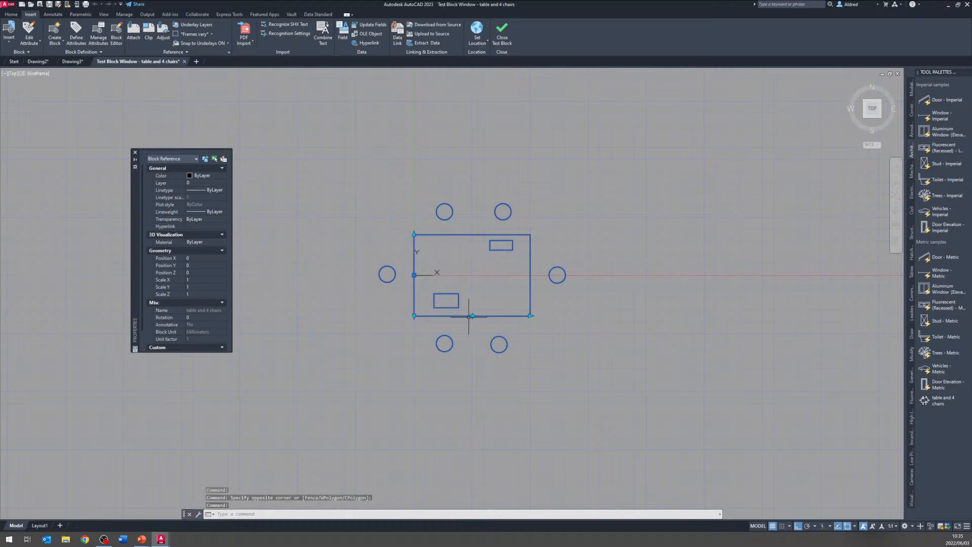
left_click(503, 43)
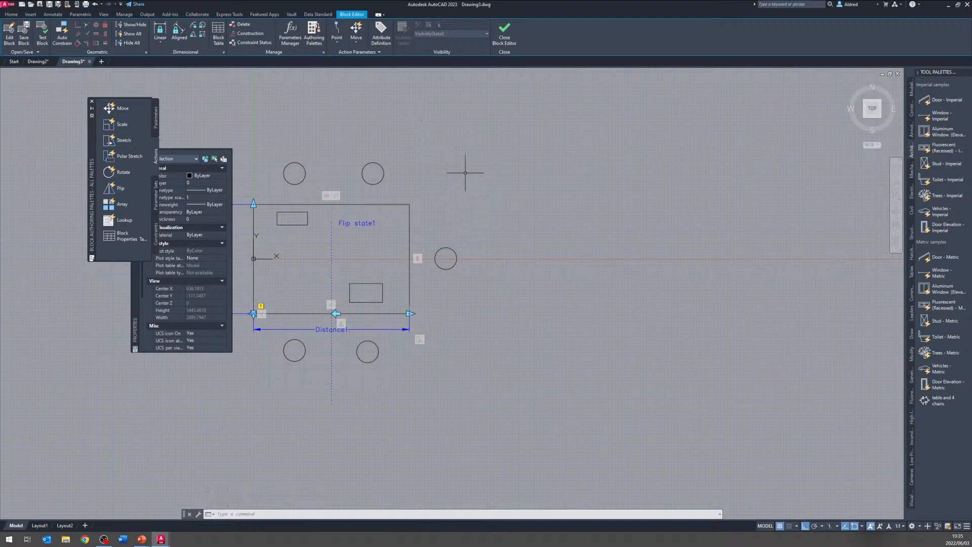
Step: Close the Block Editor and save the changes to the table-and-chairs block
middle_click_drag(424, 229, 450, 232)
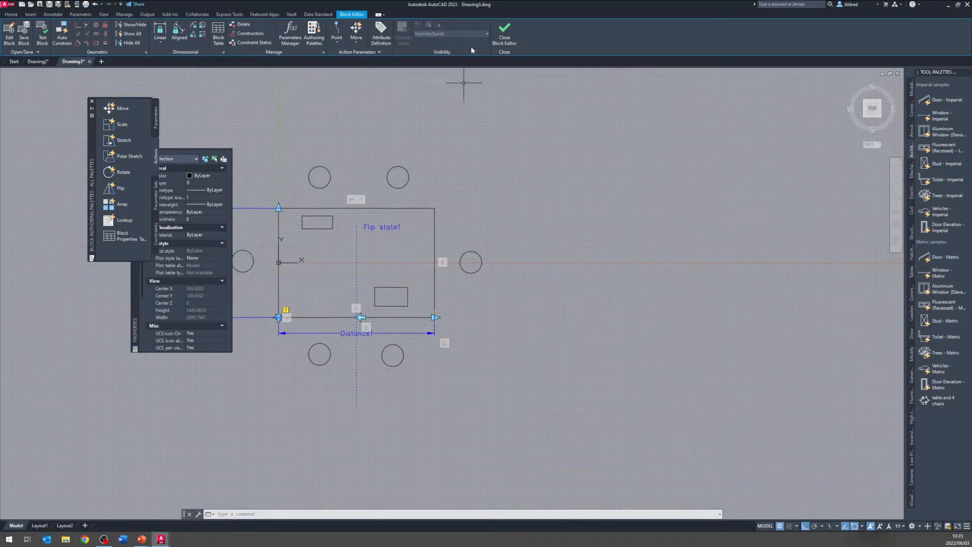
left_click(501, 33)
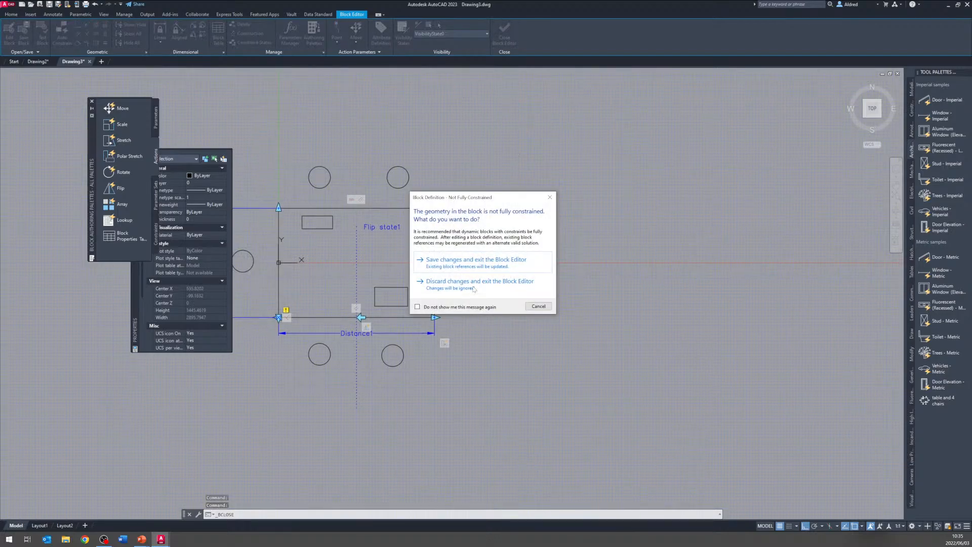
left_click(484, 269)
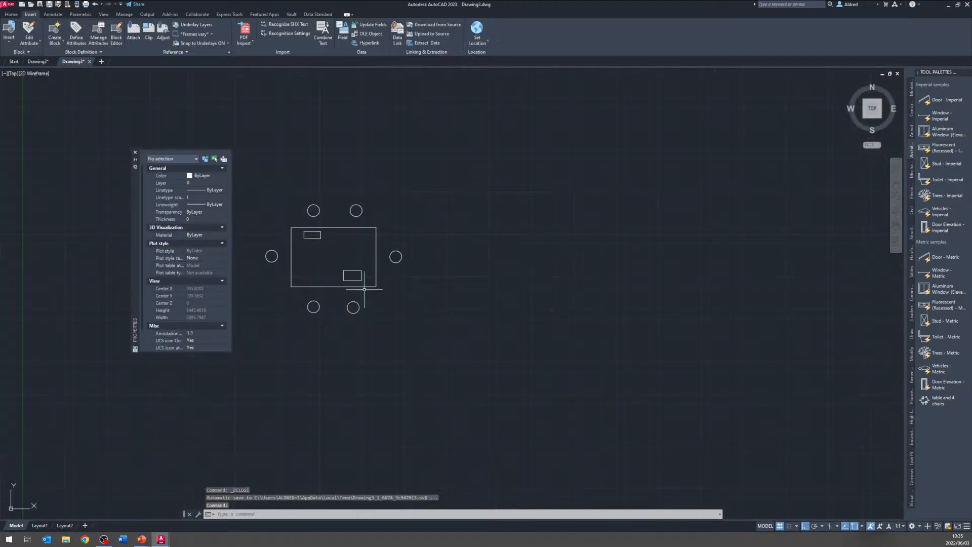
Step: Select the table-and-chairs block in the drawing to examine its dynamic grips
middle_click_drag(364, 289, 379, 292)
left_click(386, 336)
left_click(339, 259)
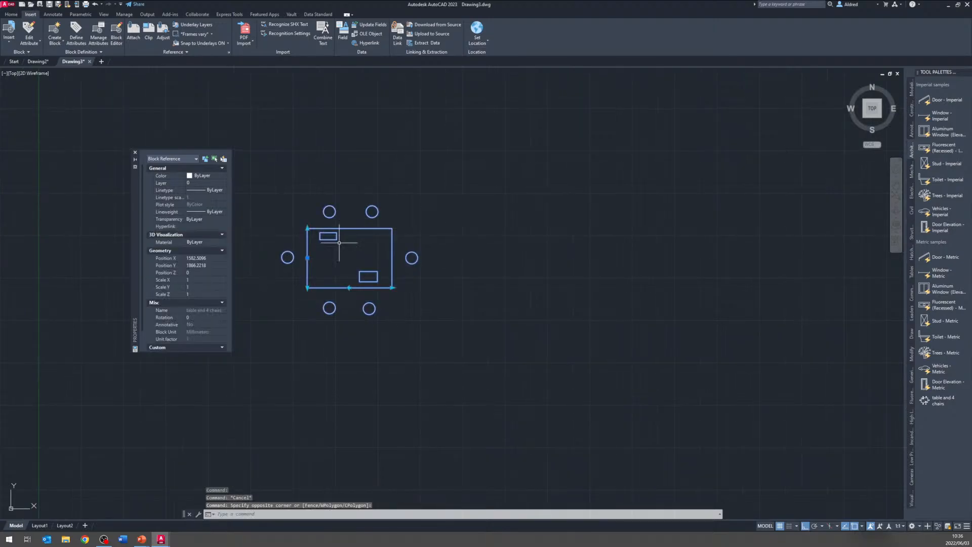
middle_click_drag(479, 259, 439, 239)
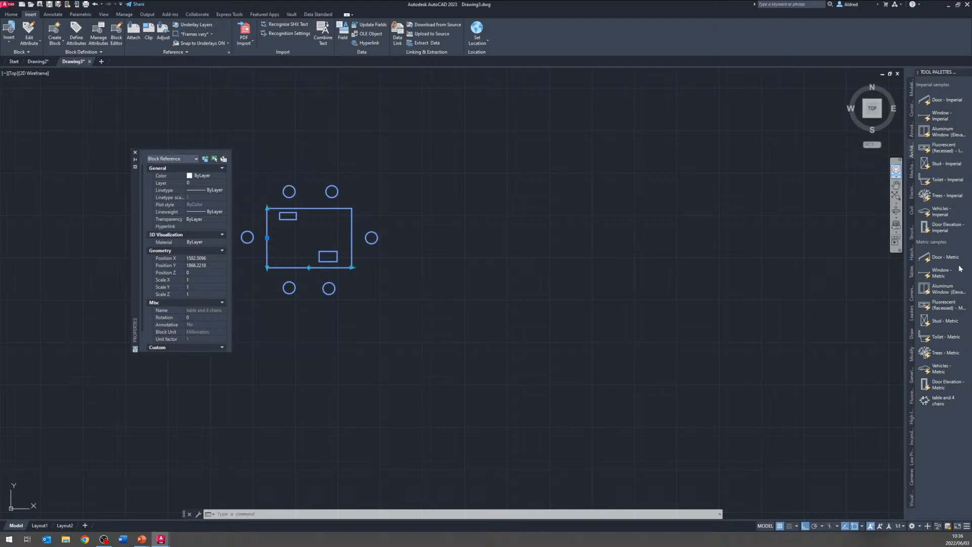
Step: Insert the Door - Metric sample block in open space to the right of the table and select it
left_click(938, 258)
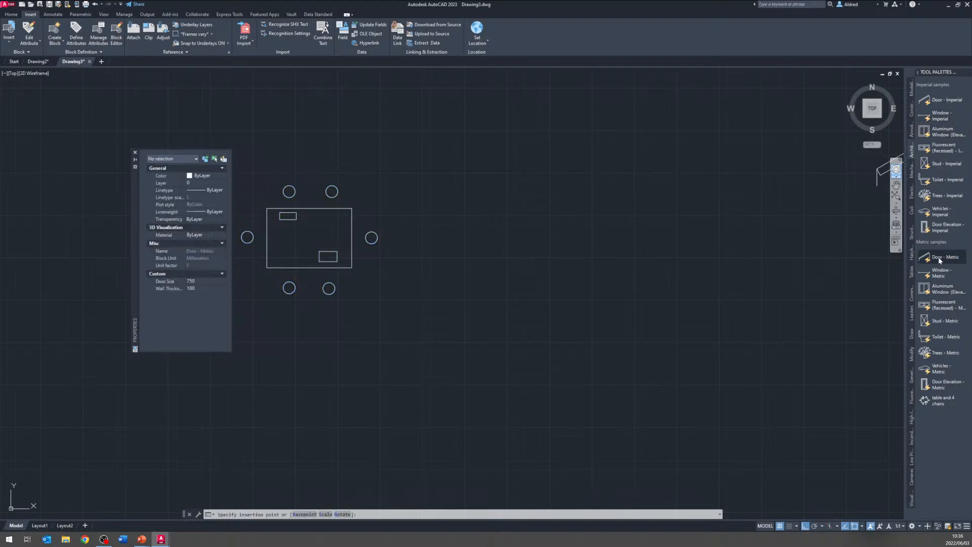
left_click(413, 289)
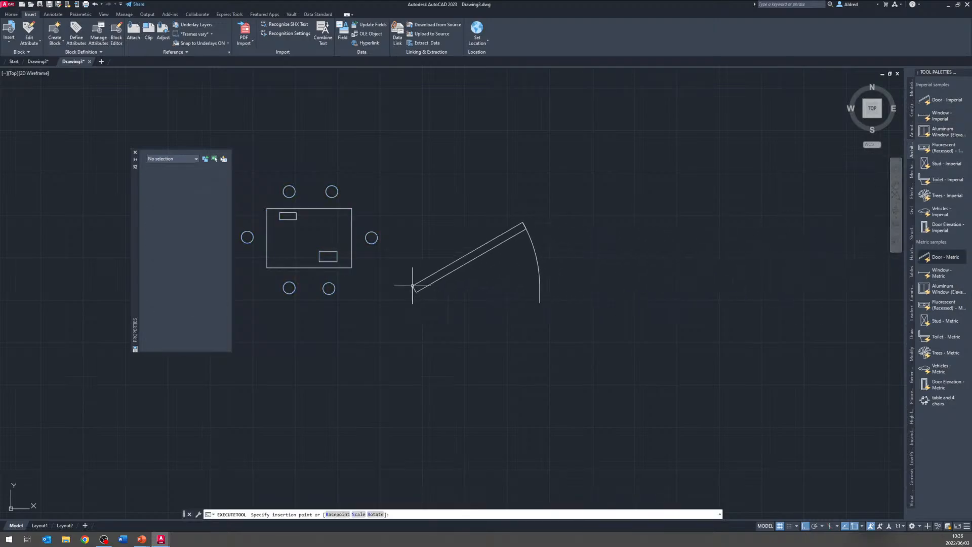
left_click(575, 291)
left_click(494, 273)
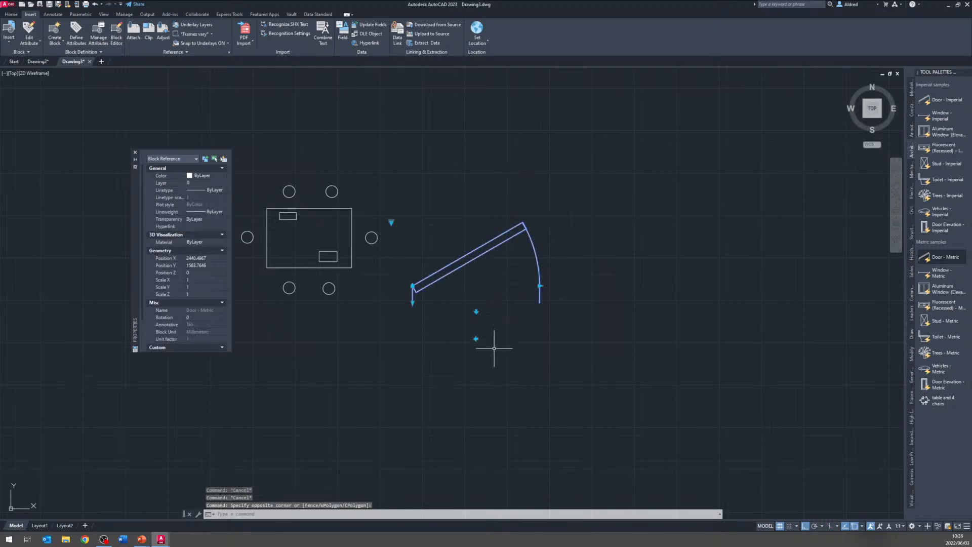
Step: Switch the door's visibility state to Open 45°, and finally to Open 90°
middle_click_drag(537, 276, 559, 287)
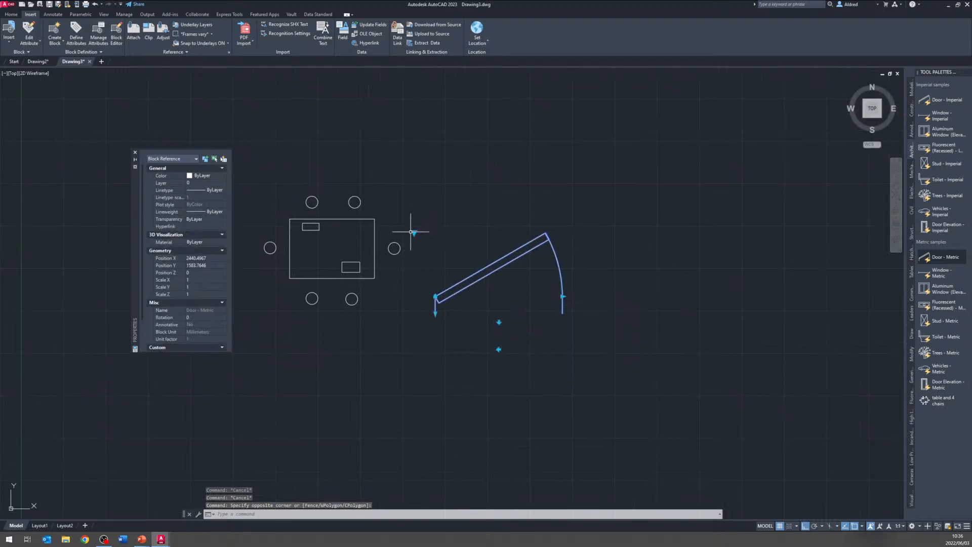
left_click(415, 233)
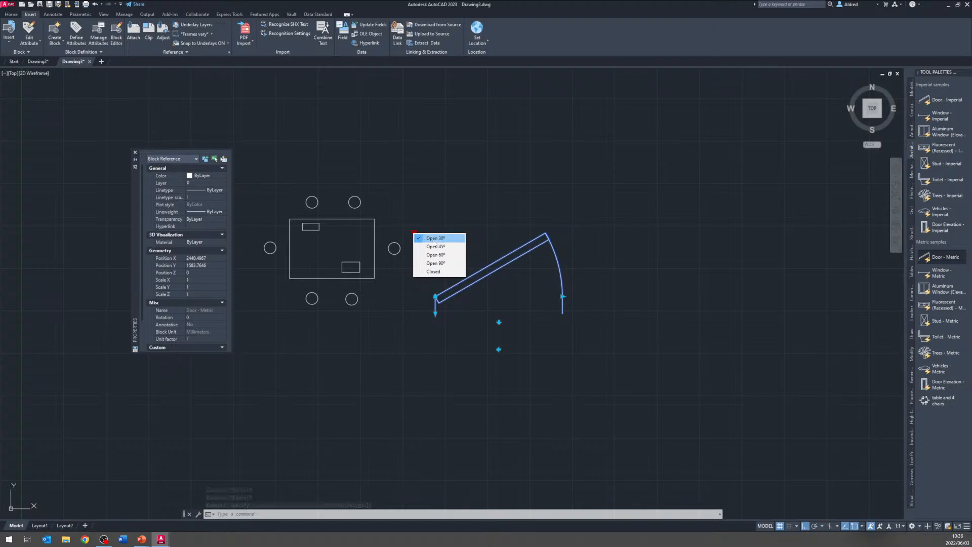
left_click(427, 246)
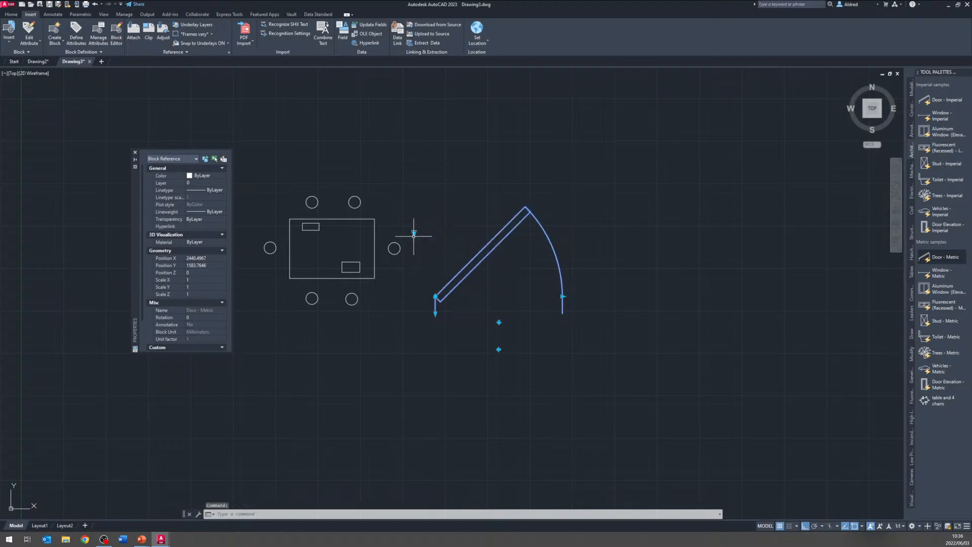
left_click(414, 233)
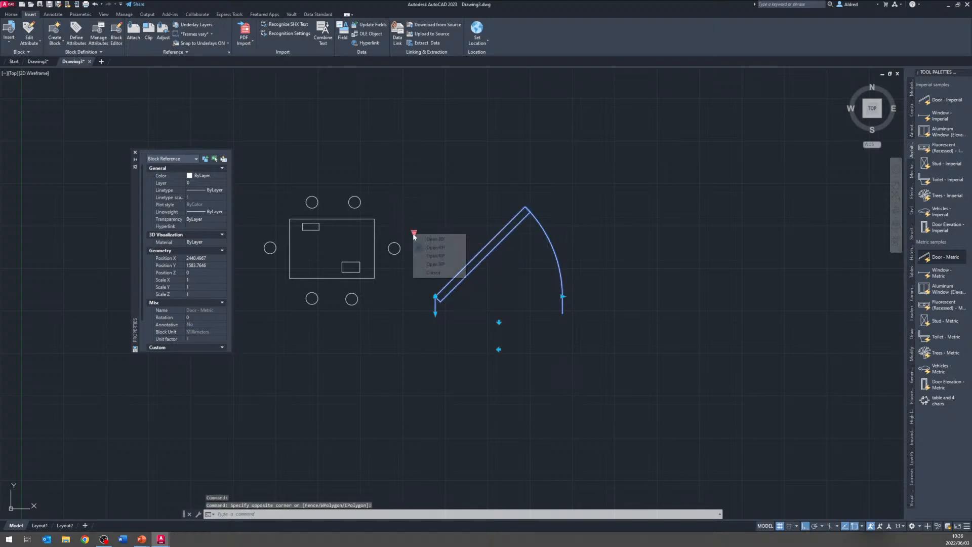
left_click(436, 264)
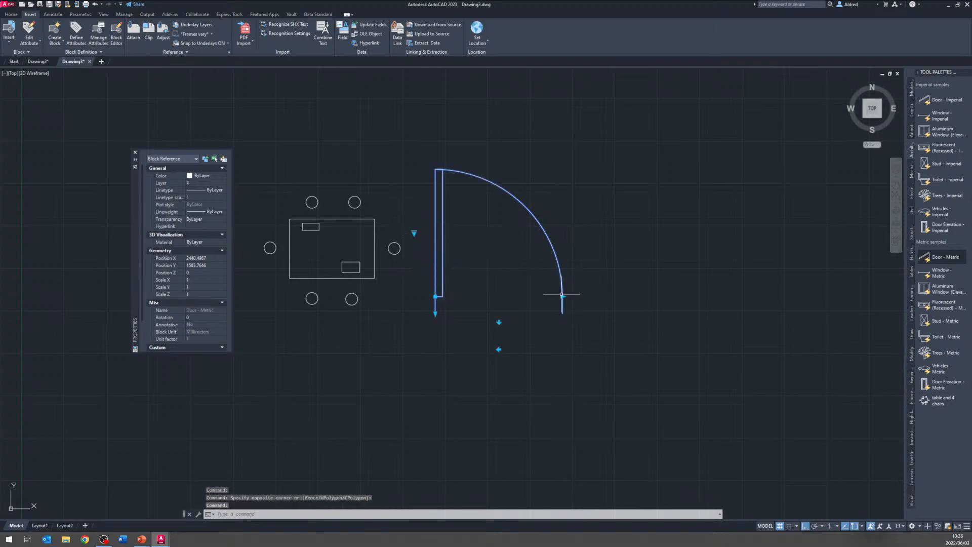
Step: Try widening the door with its size grip and restoring it, and flip its hanging side and back
left_click(596, 298)
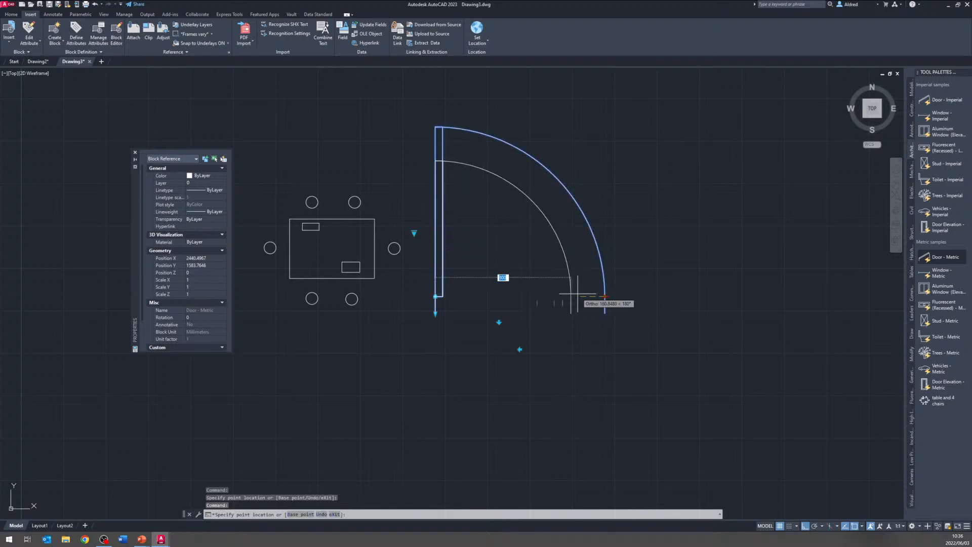
left_click(561, 297)
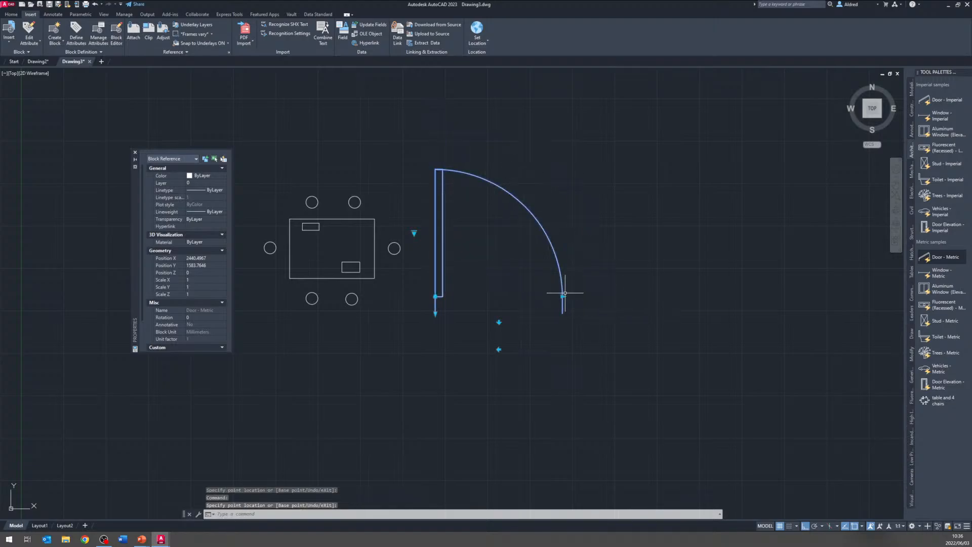
left_click(499, 350)
left_click(499, 349)
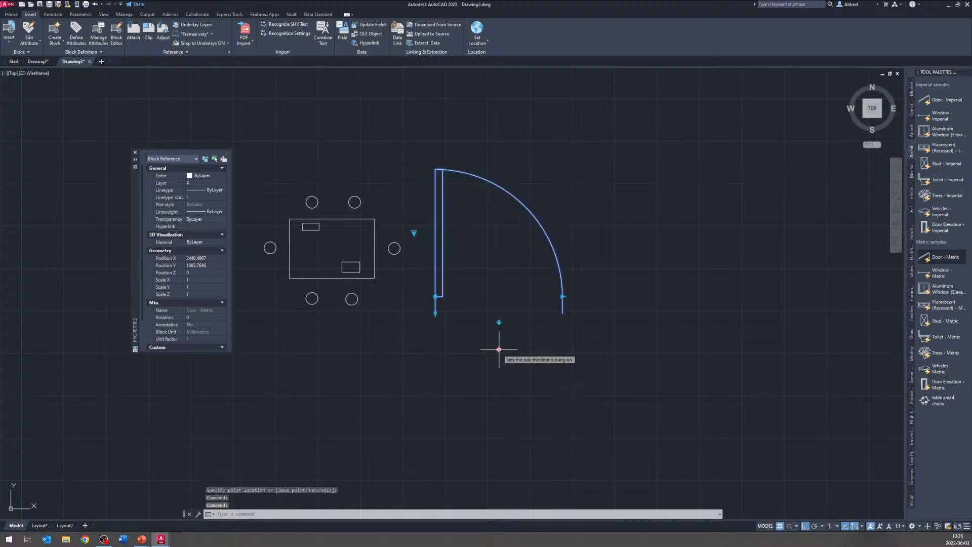
middle_click_drag(501, 336, 439, 235)
key("Escape")
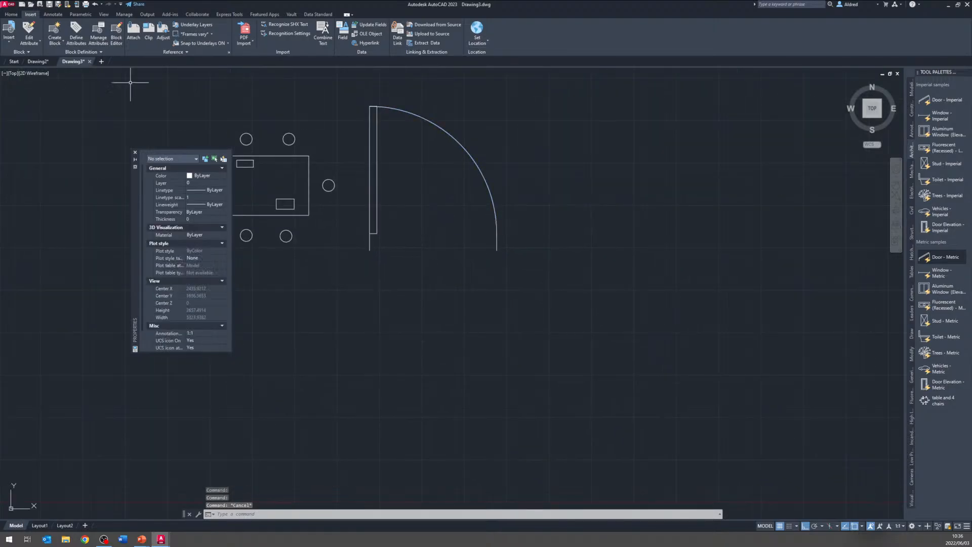
Step: Draw a line sloping up to the right at about 39° below and beside the door, with Ortho off
type("l")
key("Return")
left_click(474, 369)
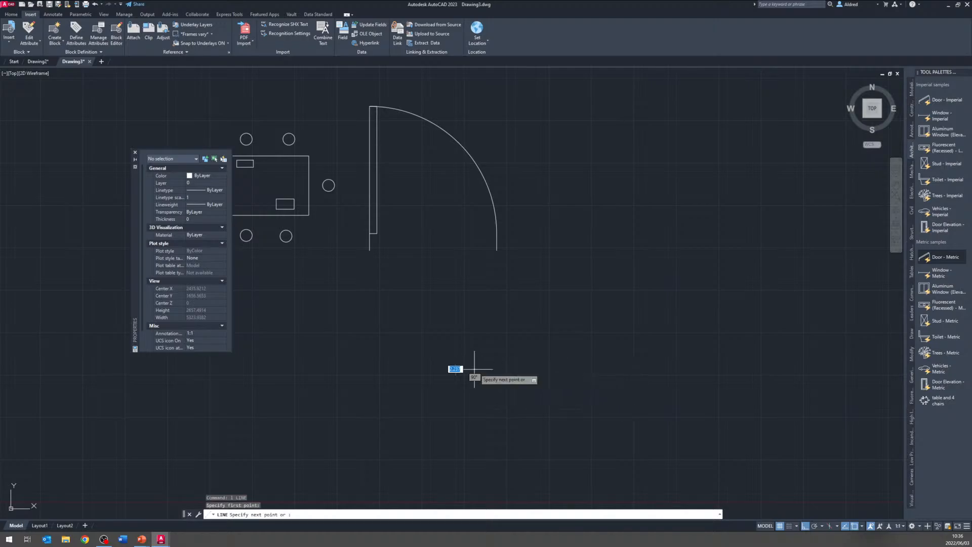
key("F8")
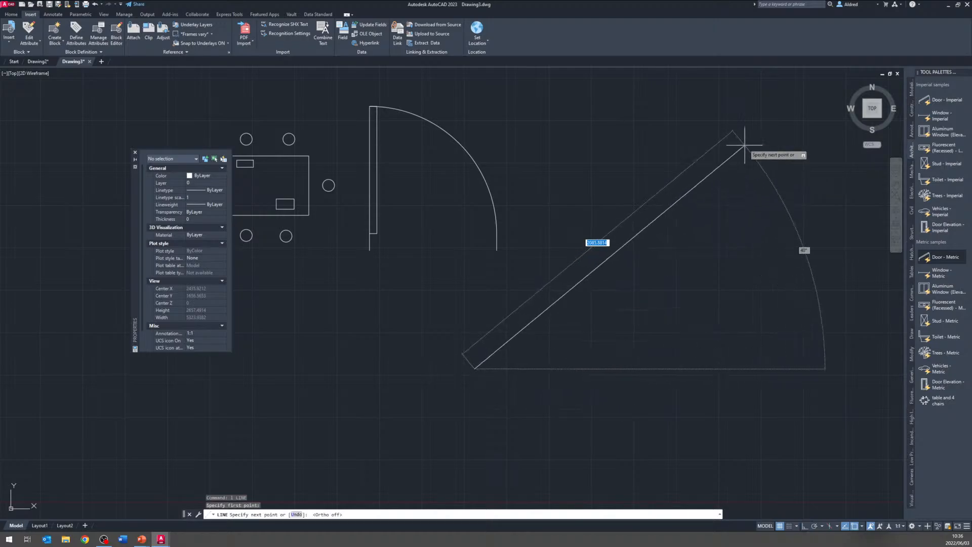
left_click(772, 129)
key("Escape")
Step: Align the door block to the sloping line with its alignment grip, placing its hinge point near the line's middle
left_click(533, 260)
left_click(434, 223)
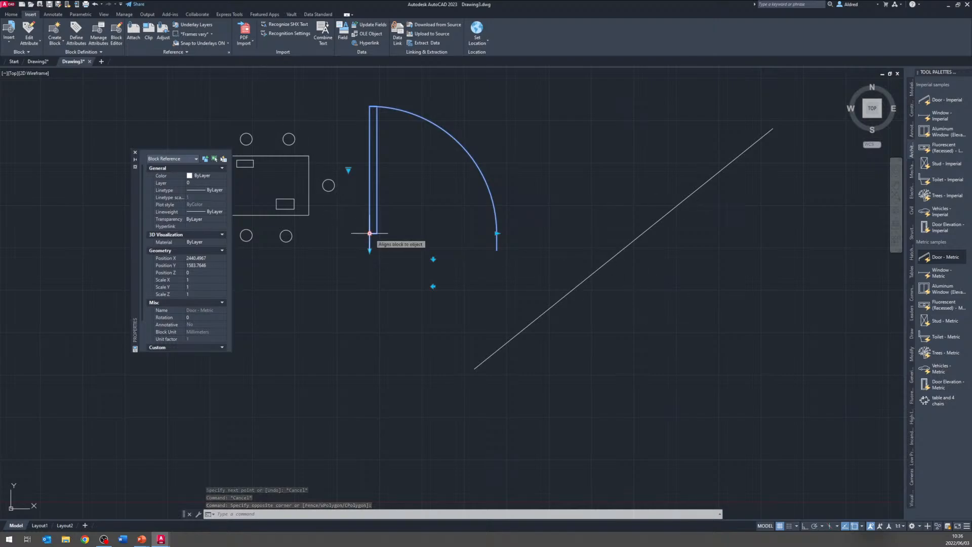
left_click(370, 233)
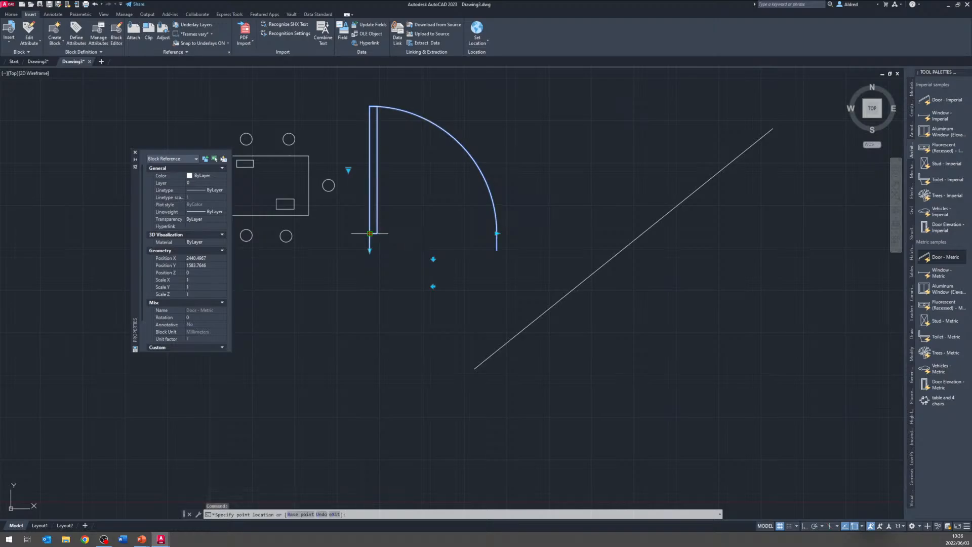
left_click(616, 256)
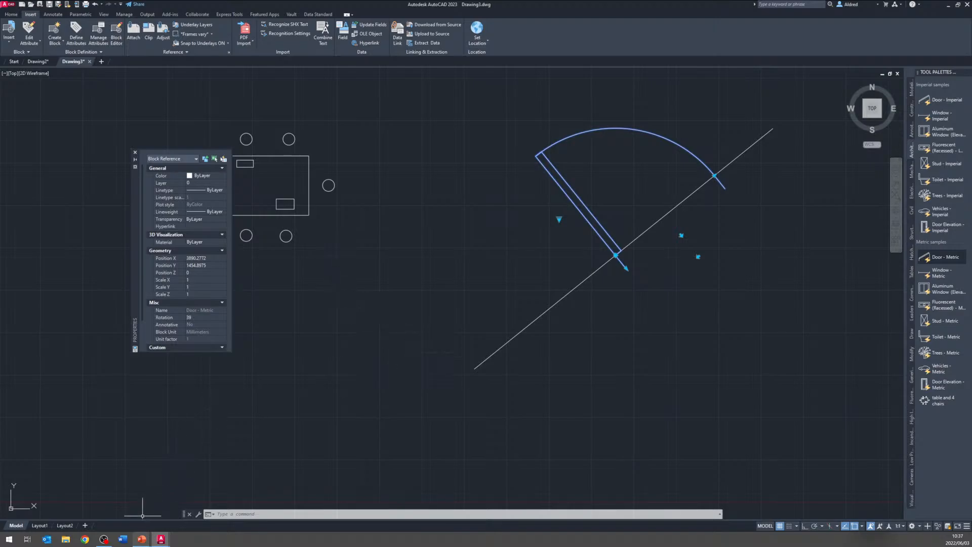
Step: Switch to the running PowerPoint slide show and advance to the Summary slide
left_click(141, 538)
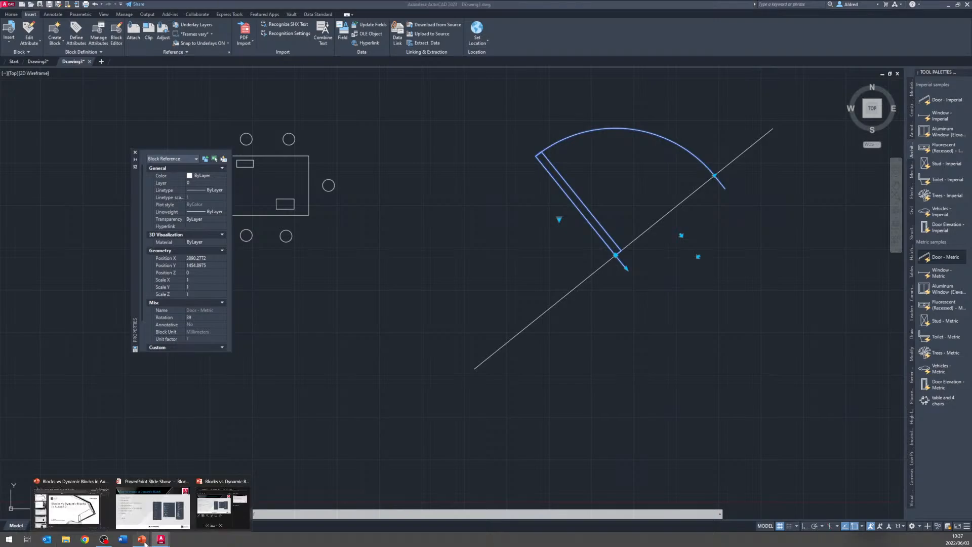
left_click(150, 510)
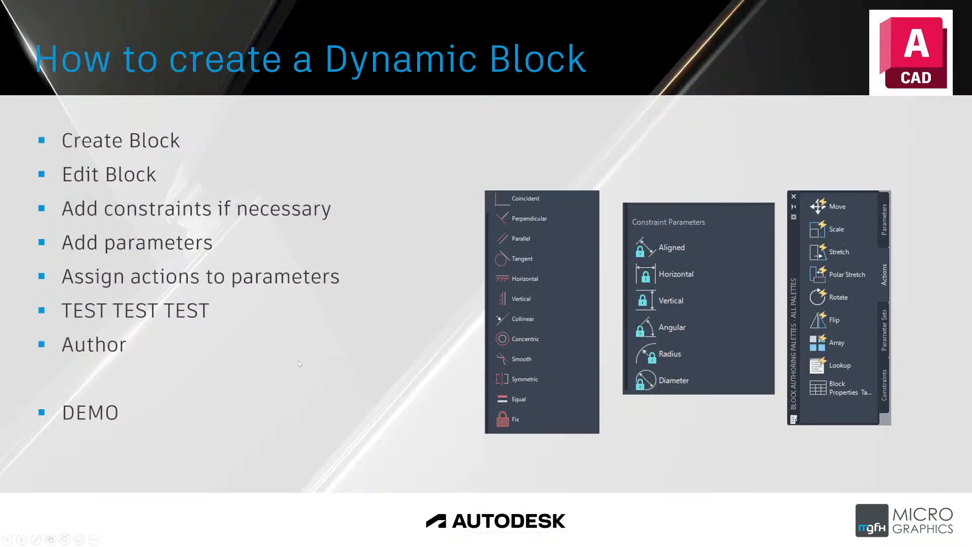
left_click(322, 348)
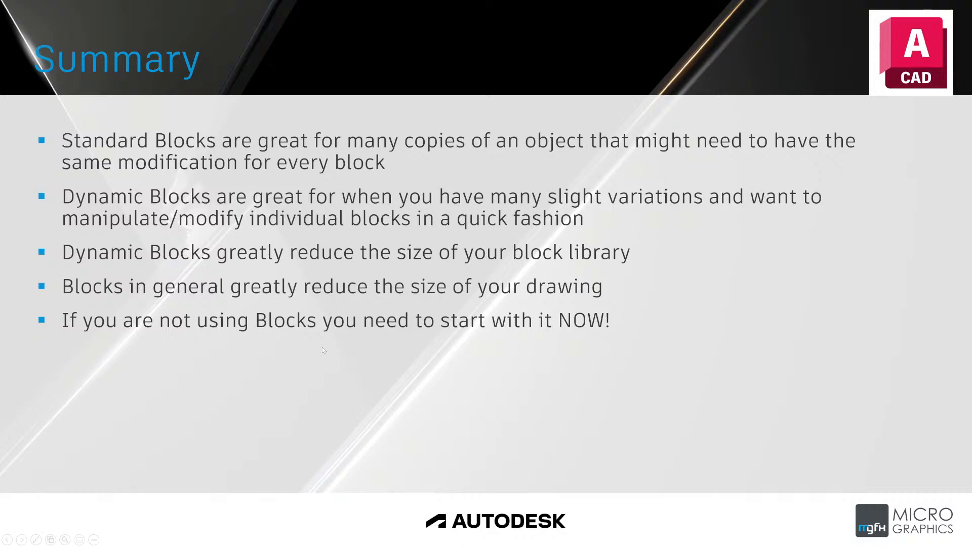